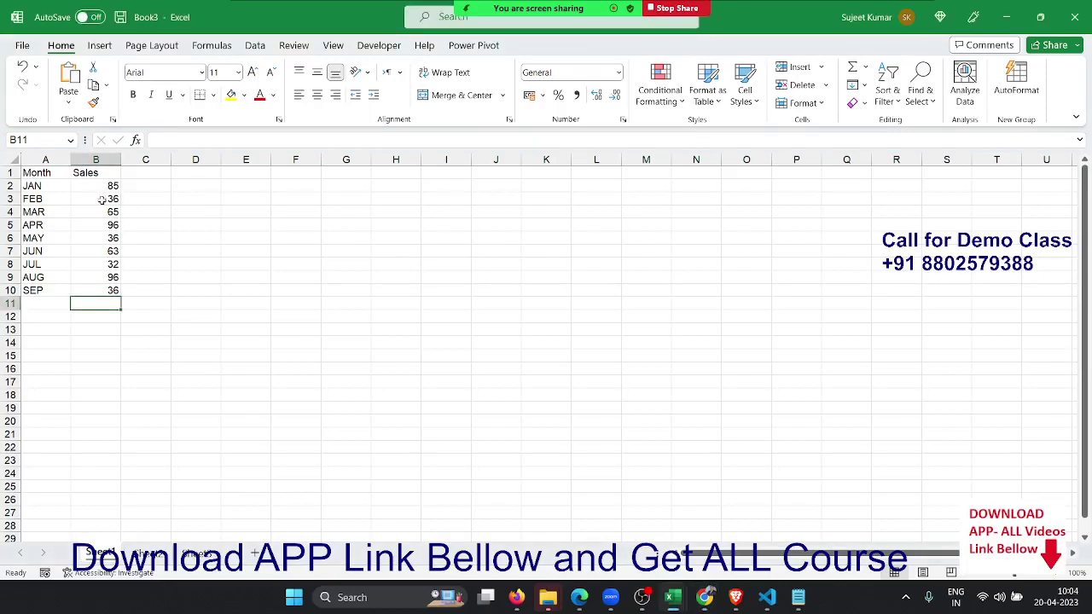
Select the Month and Sales data in A1:B10, check the VBA editor, then pick a column chart.
drag(42, 180, 98, 289)
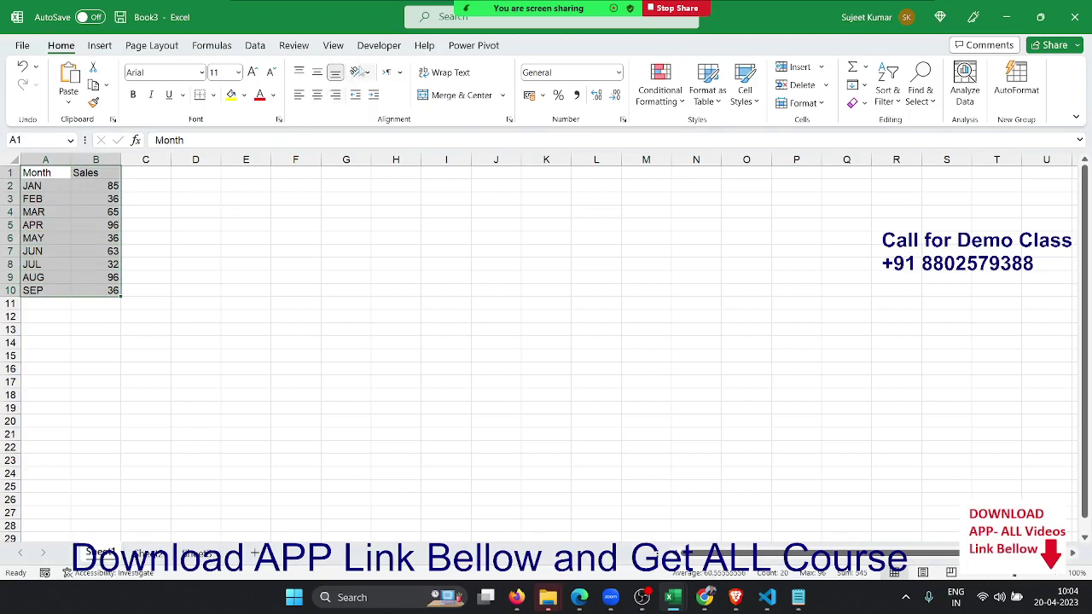
click(380, 45)
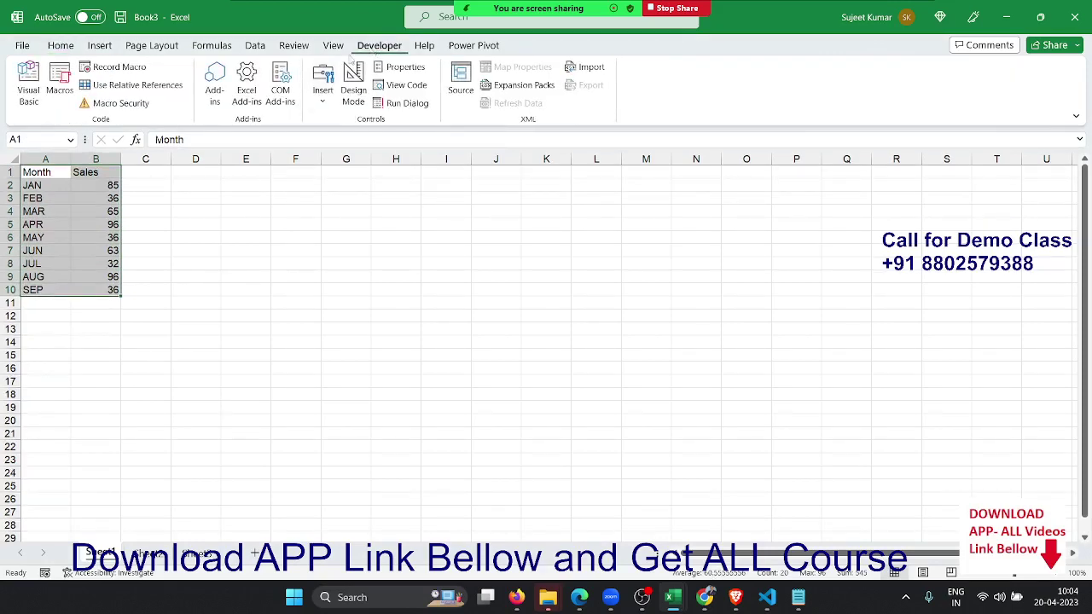
click(28, 94)
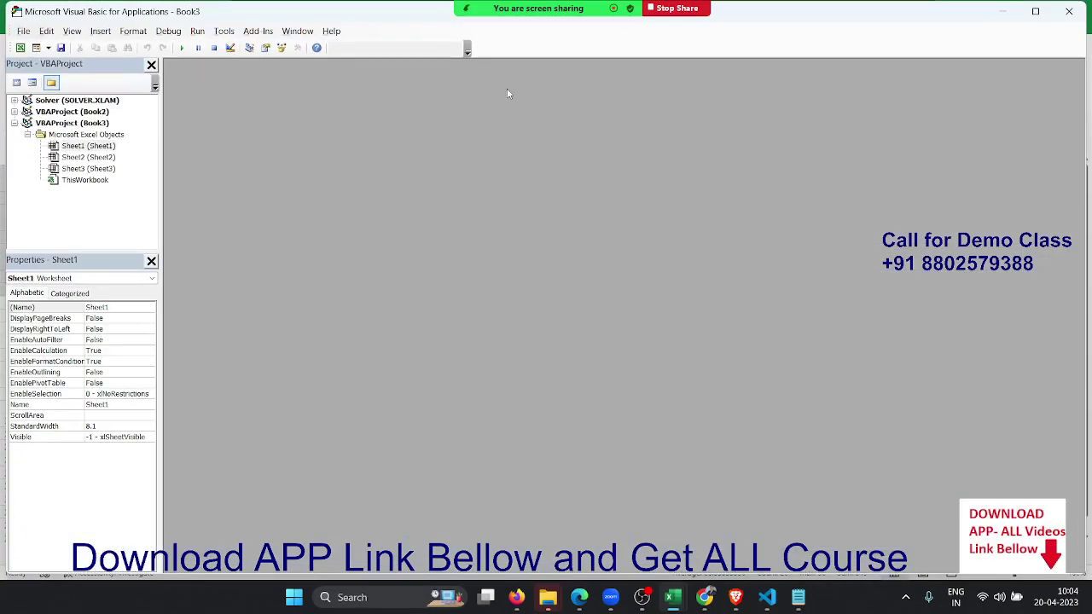
click(1004, 13)
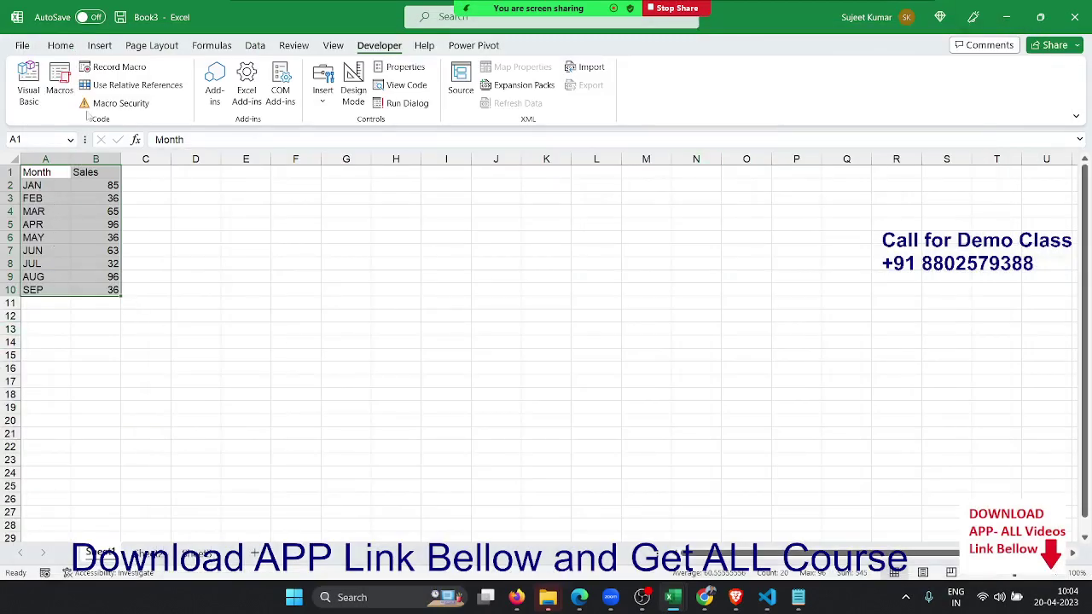
click(105, 46)
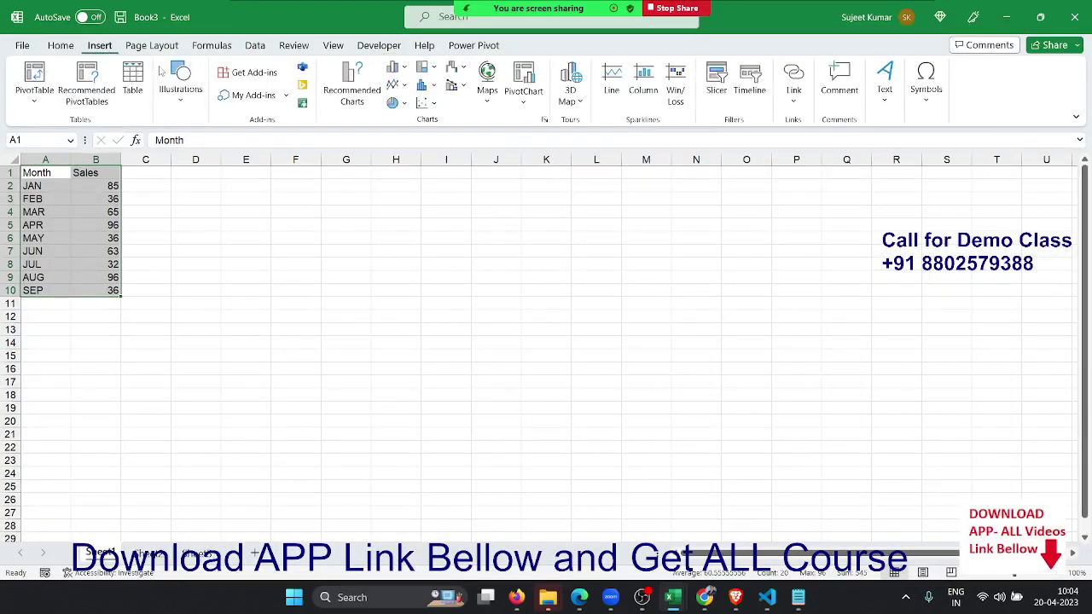
click(422, 86)
Insert a clustered column chart, move it beside the data, then delete it.
click(408, 113)
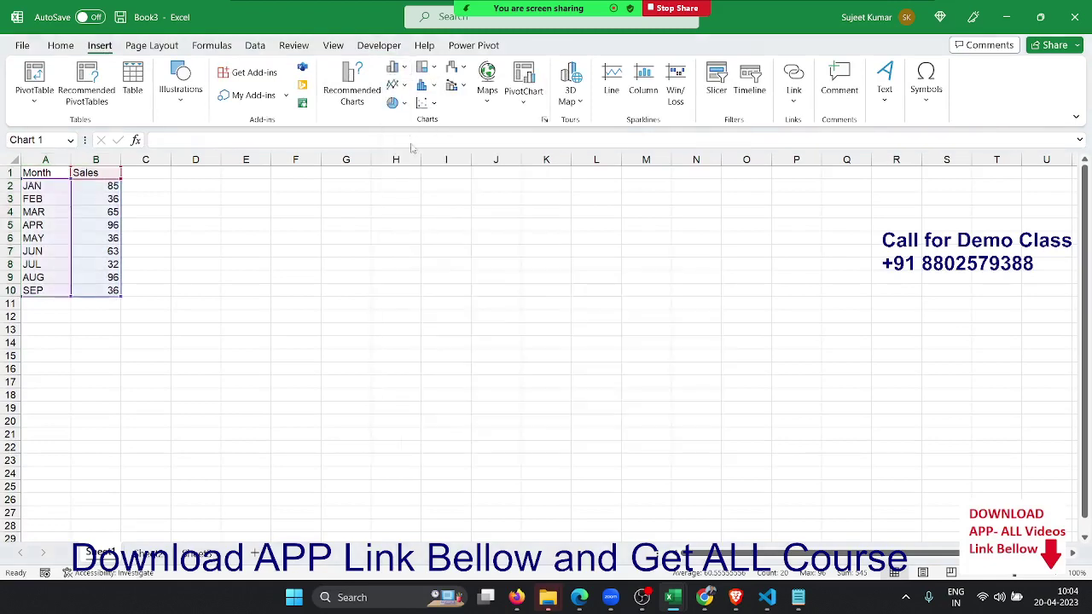
drag(470, 266, 374, 207)
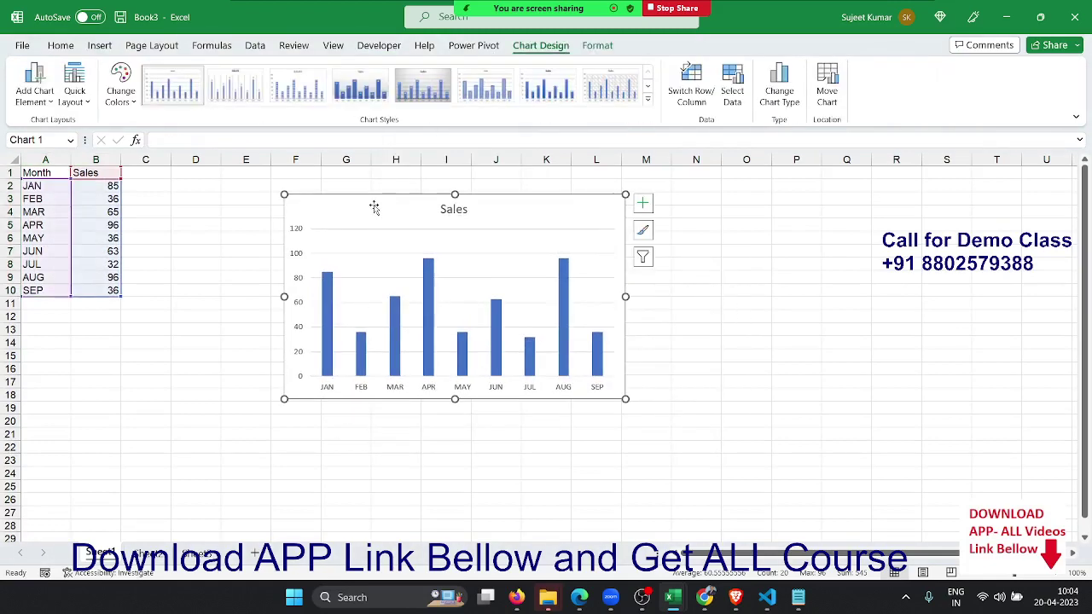
key(Delete)
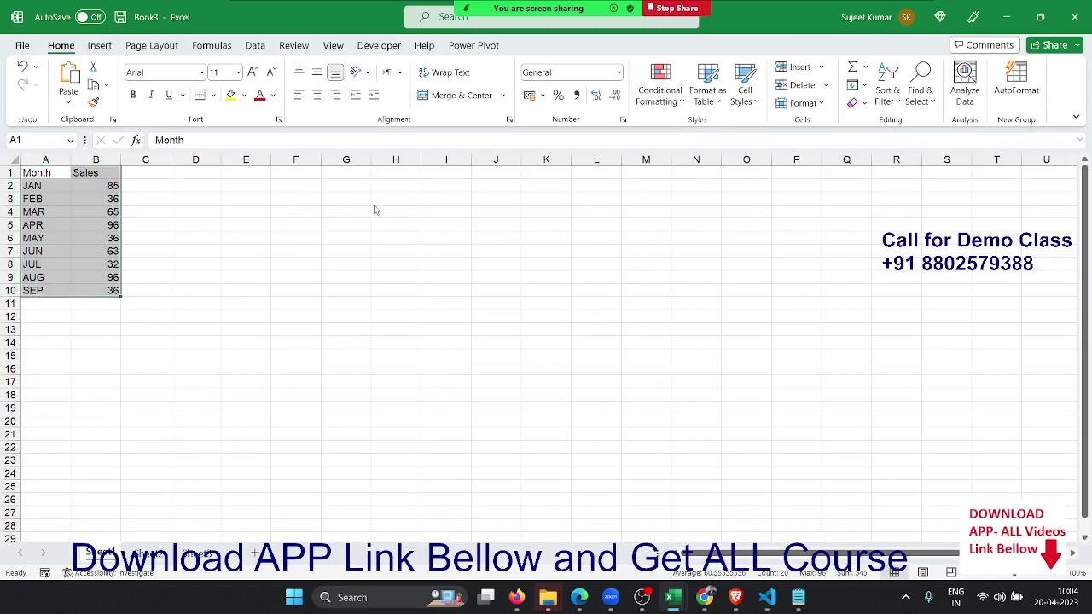
key(F12)
key(Escape)
Create the Chart1 chart sheet with F11, then delete that sheet.
key(F11)
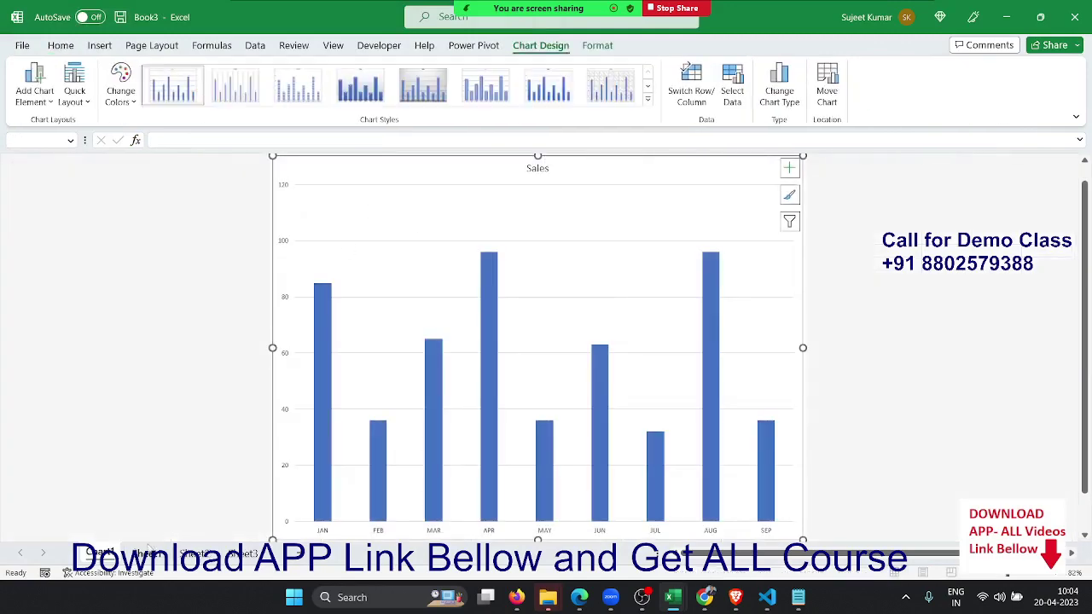
click(148, 553)
click(99, 554)
right_click(107, 556)
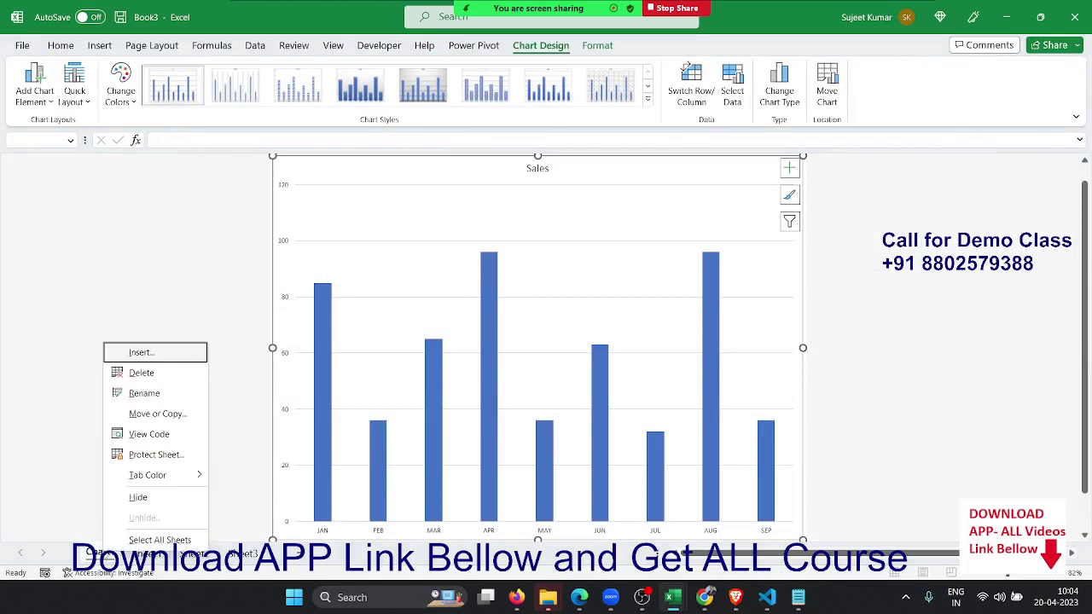
click(187, 379)
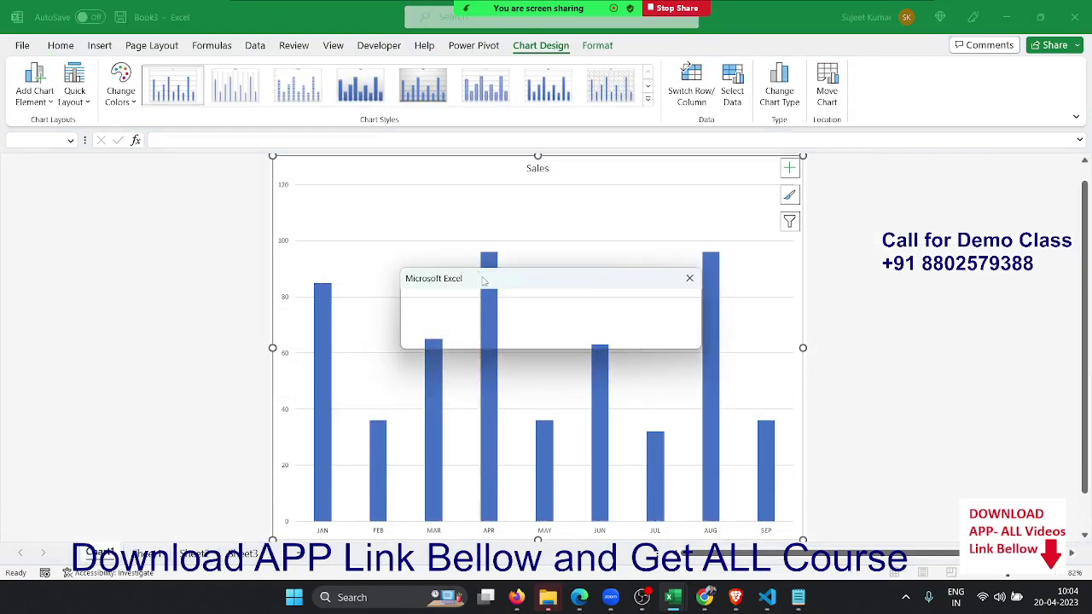
click(456, 377)
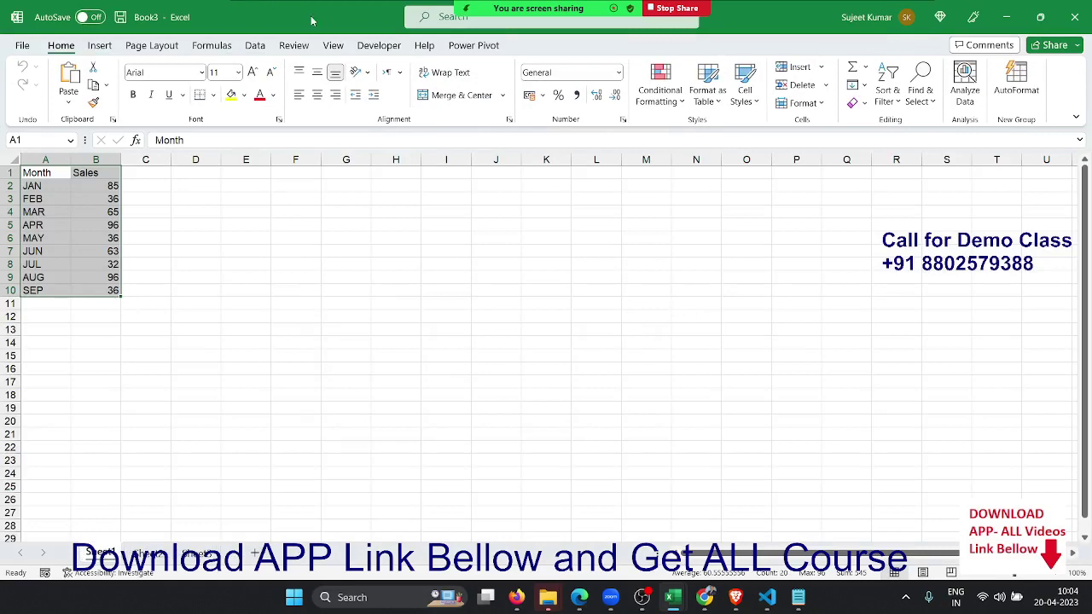
Open the VBA editor, insert a new module and start the CH_1 procedure.
click(379, 45)
click(36, 84)
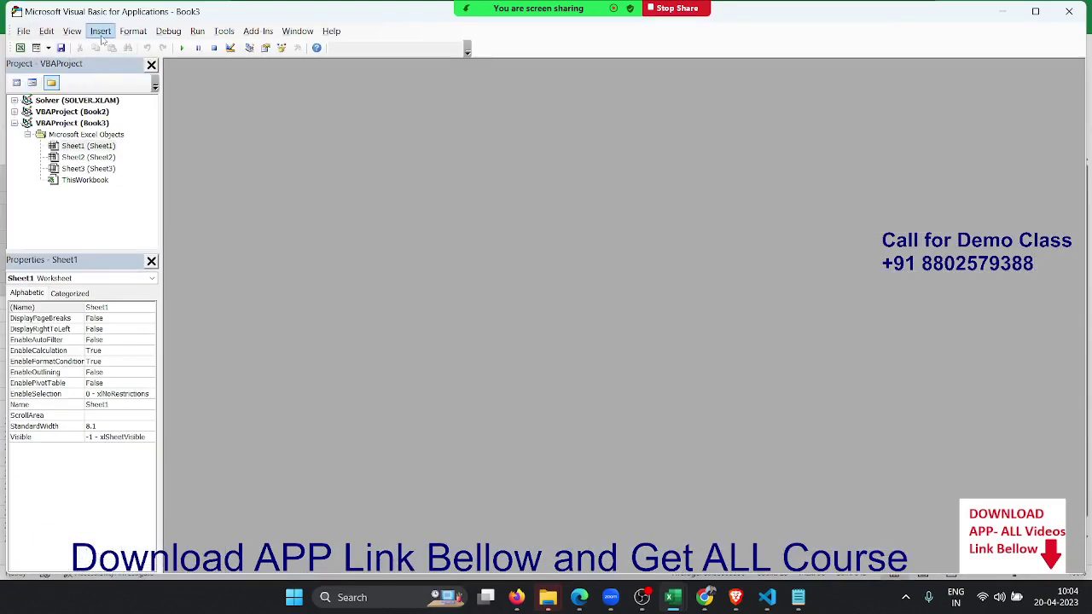
click(100, 31)
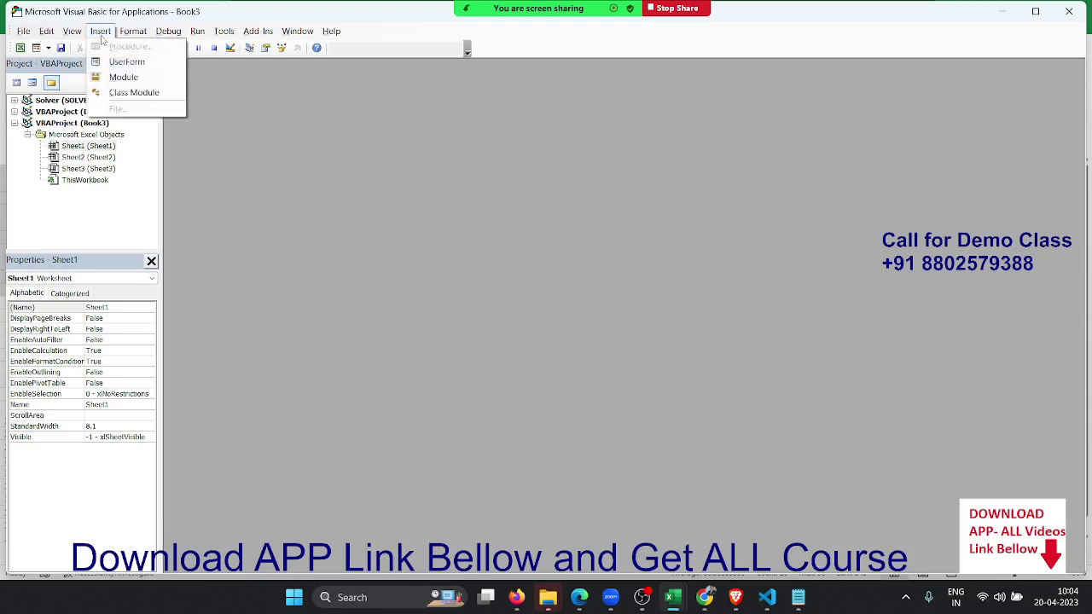
click(115, 78)
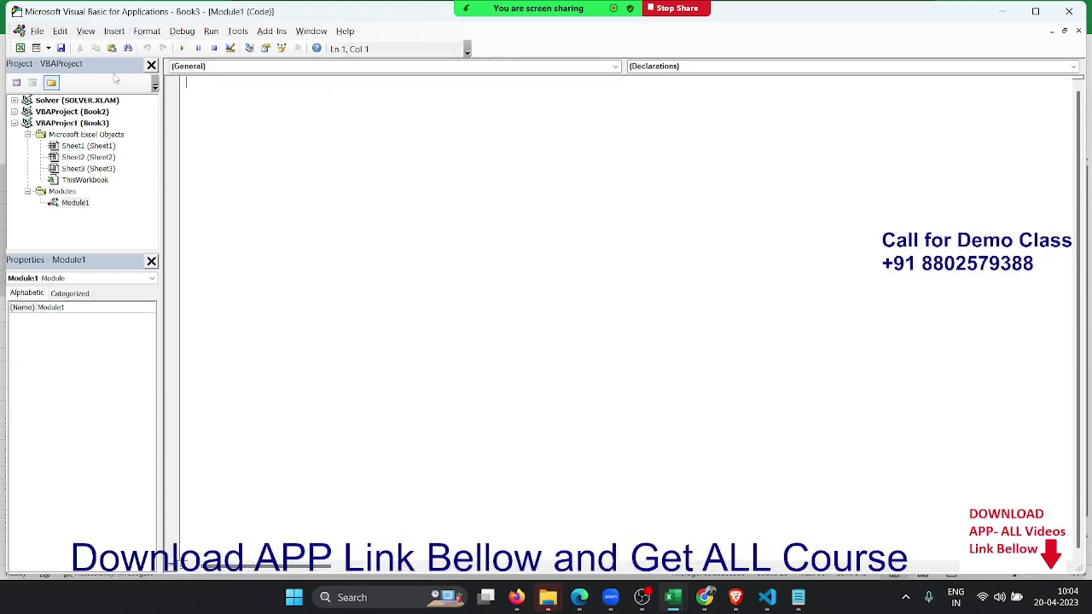
text(sub )
text(rr_)
text(1()
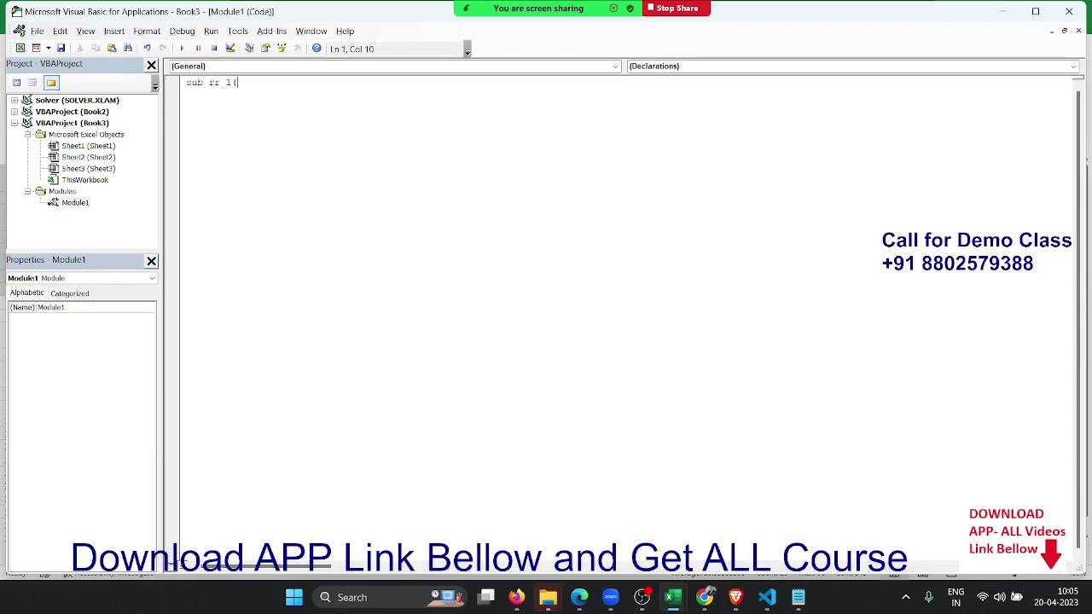
key(BackSpace)
key(BackSpace)
key(BackSpace)
key(BackSpace)
text(CB)
text(_)
text(1)
key(Return)
key(Return)
key(Return)
key(Return)
key(Return)
Declare emb As ChartObject inside CH_1.
text(d)
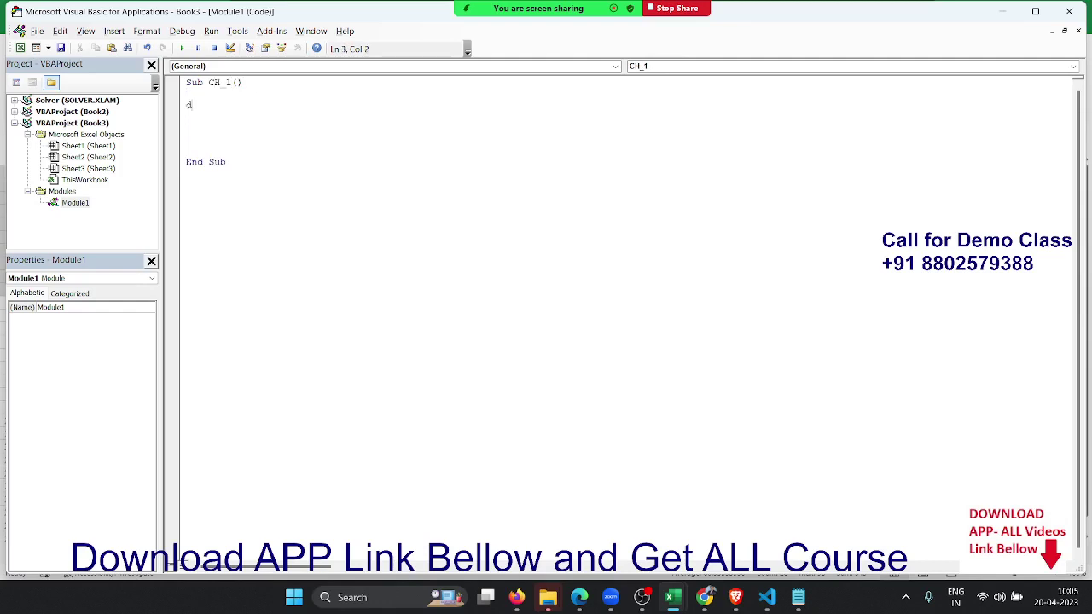
text(im )
text(sb)
key(BackSpace)
key(BackSpace)
text(em)
text(b )
text(as )
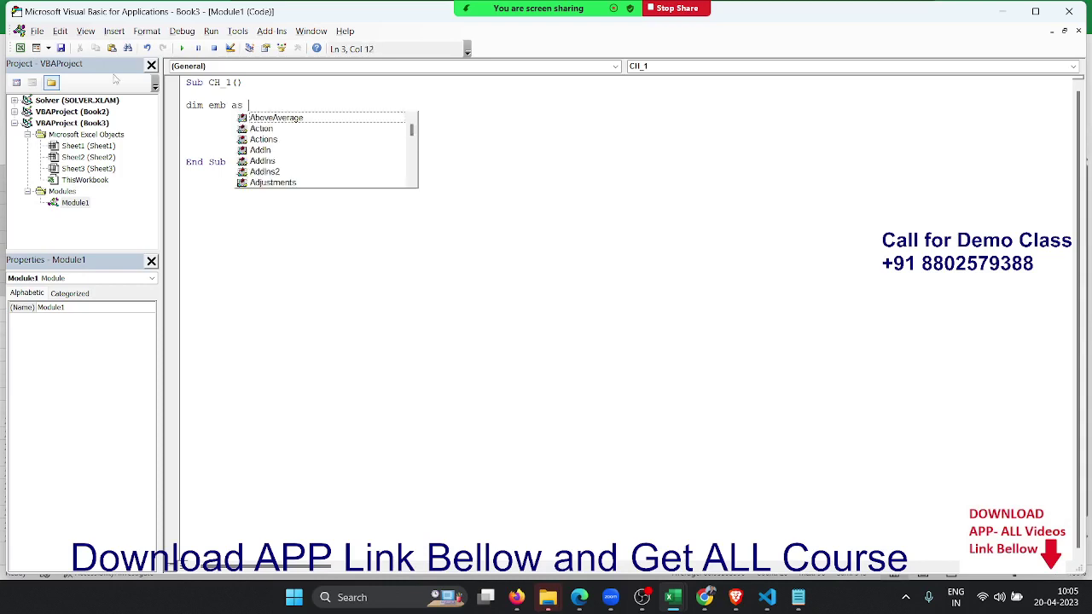
text(cha)
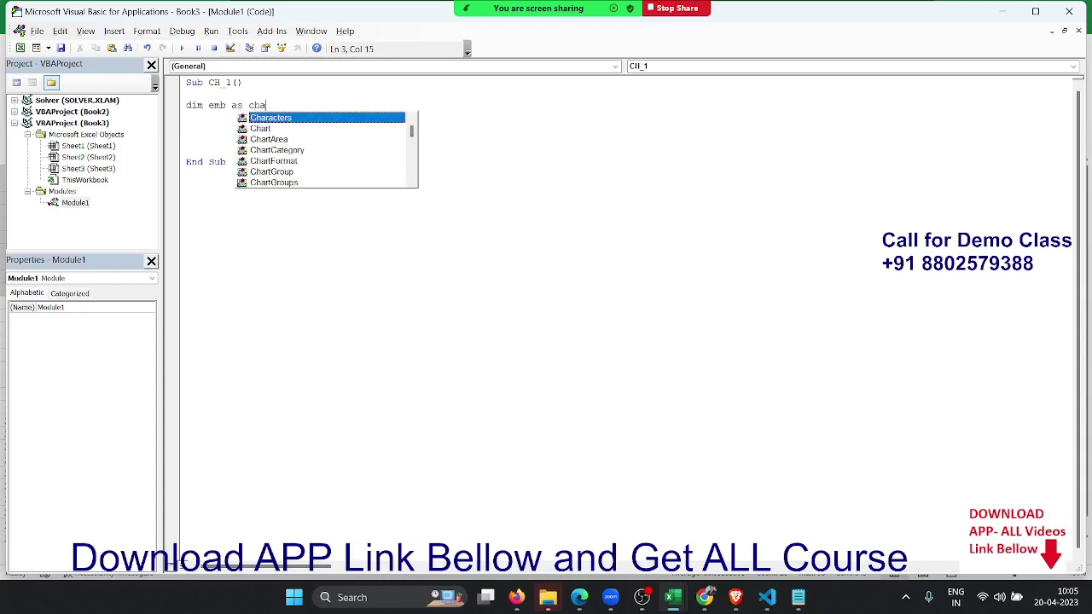
key(Down)
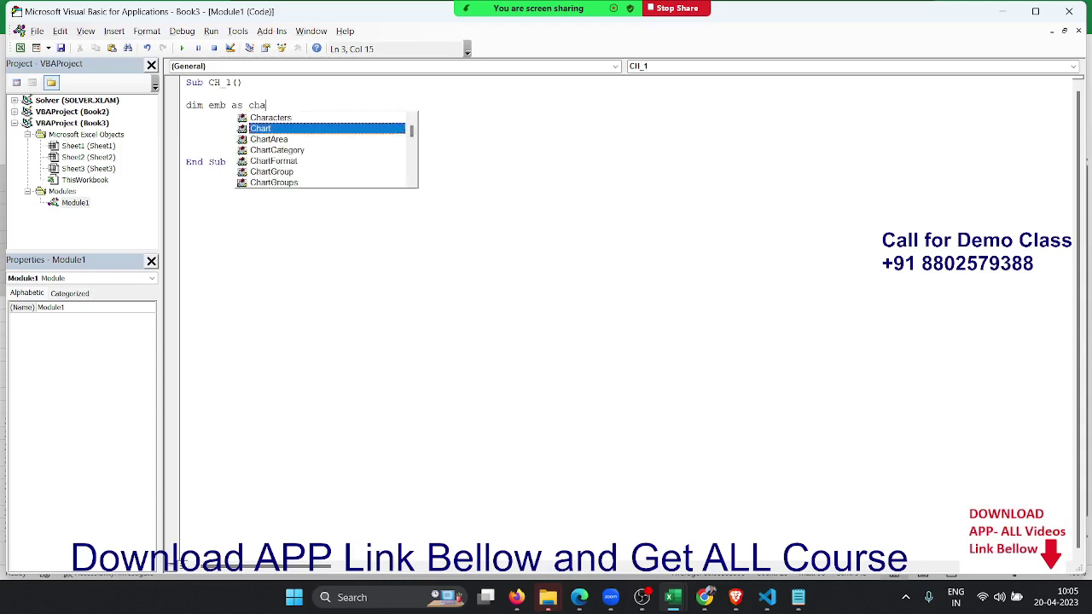
text(rt)
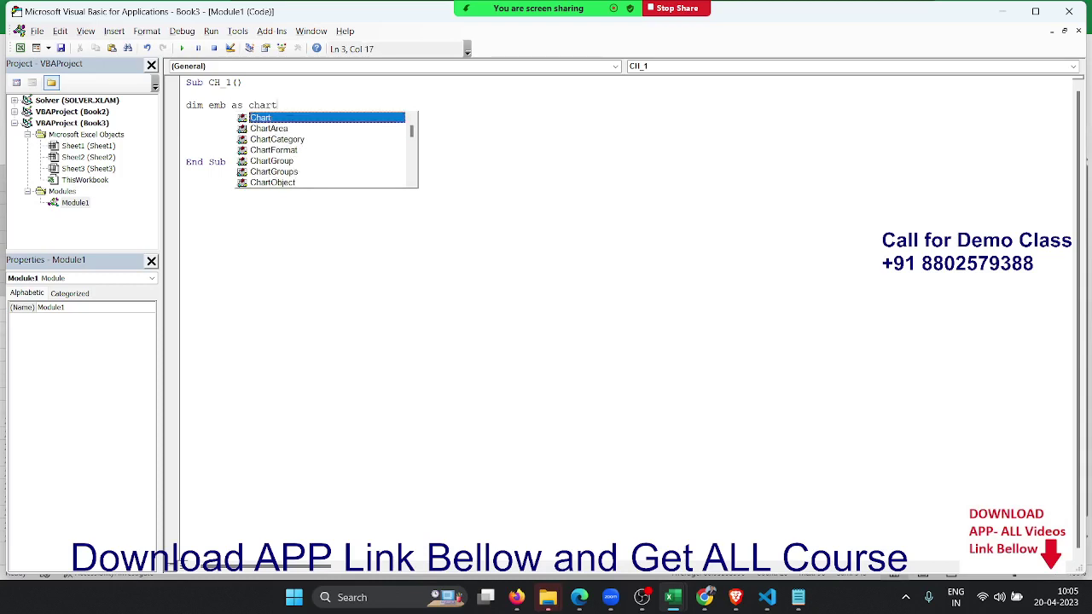
key(Down)
key(Down)
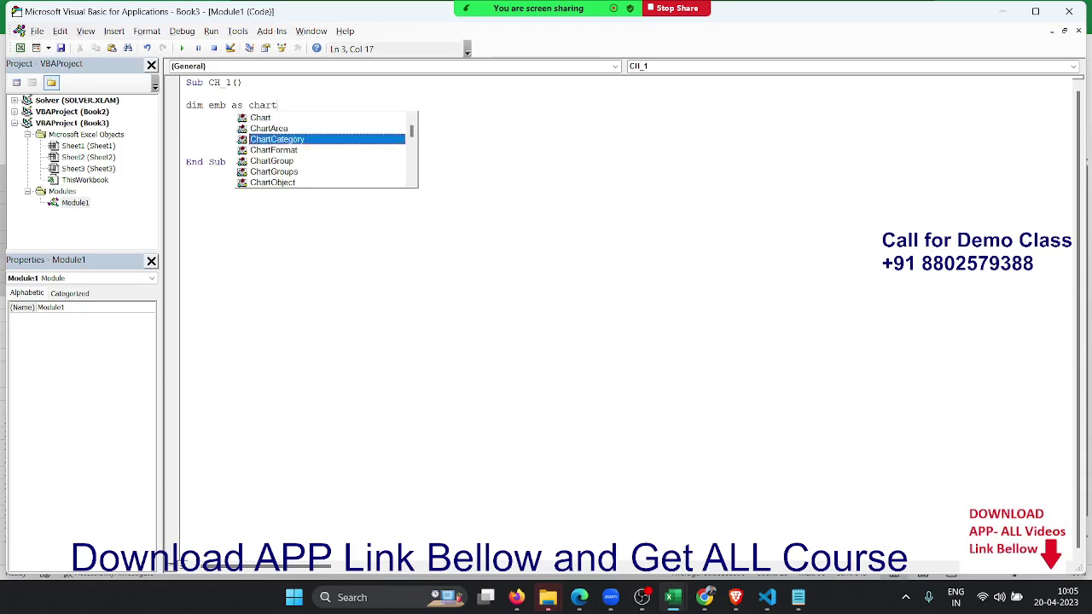
key(Down)
key(Down)
key(Down)
key(Tab)
key(Return)
key(Return)
key(Return)
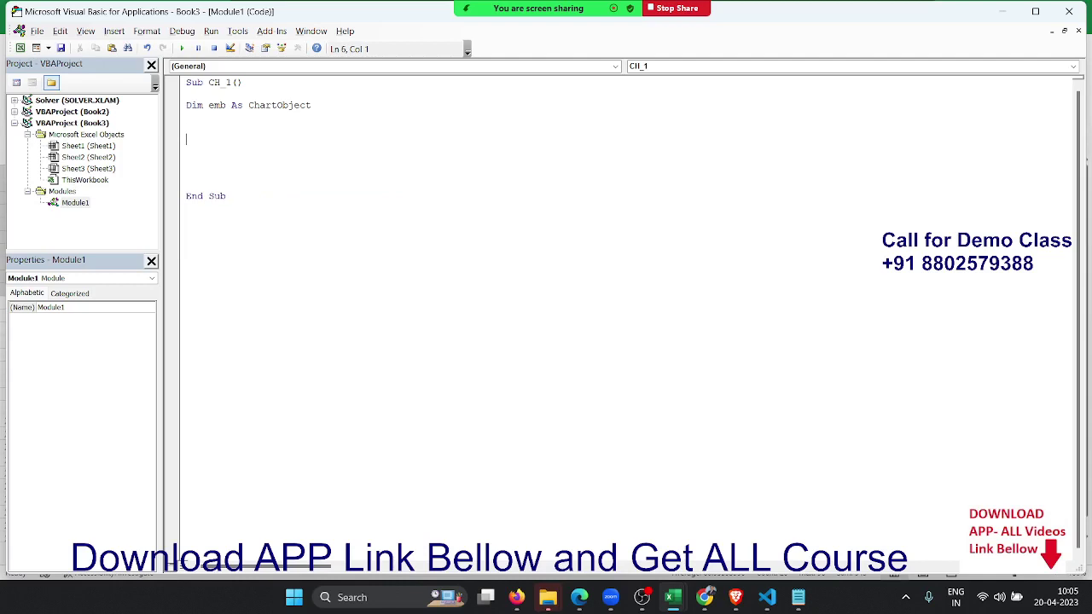
Write the line Set emb = Sheet1.ChartObjects.Add in CH_1.
text(ser)
key(BackSpace)
text(t )
text(emb )
text(=)
key(alt+F11)
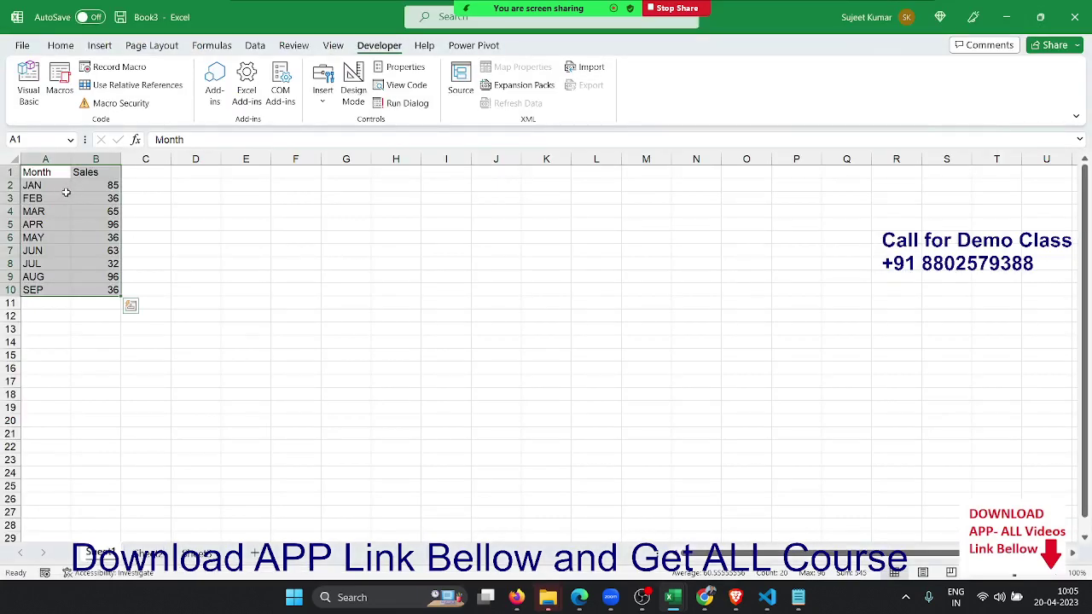
key(alt+F11)
text(sh)
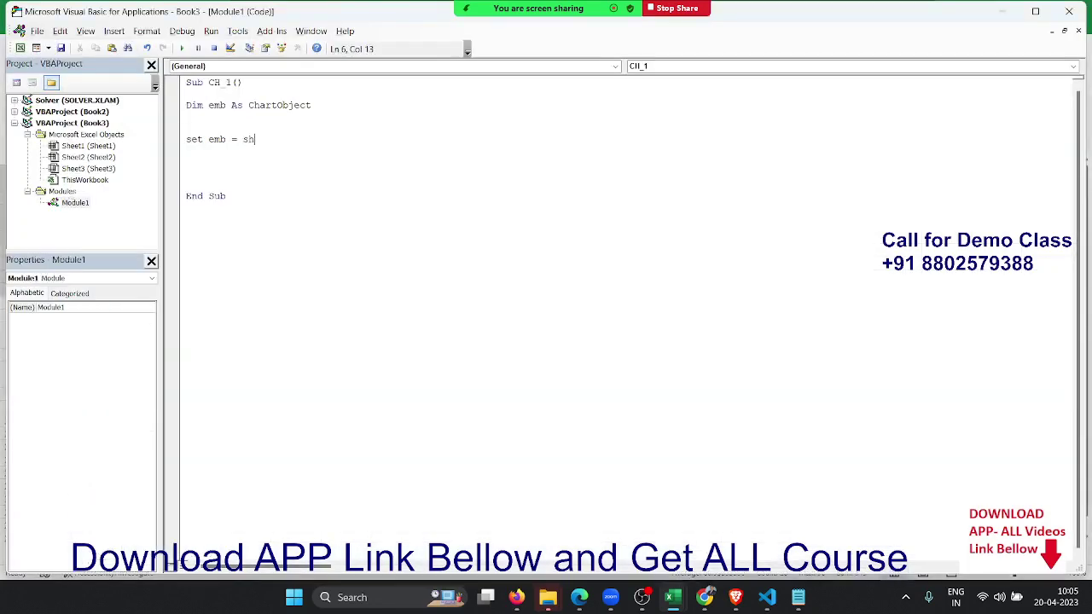
text(eet1.)
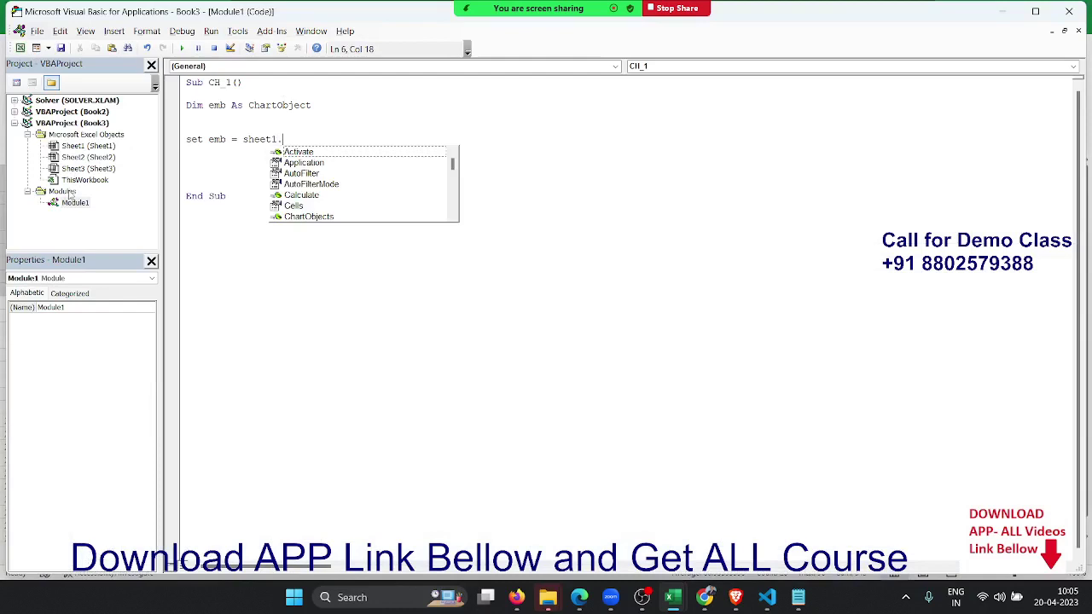
text(ch)
key(Tab)
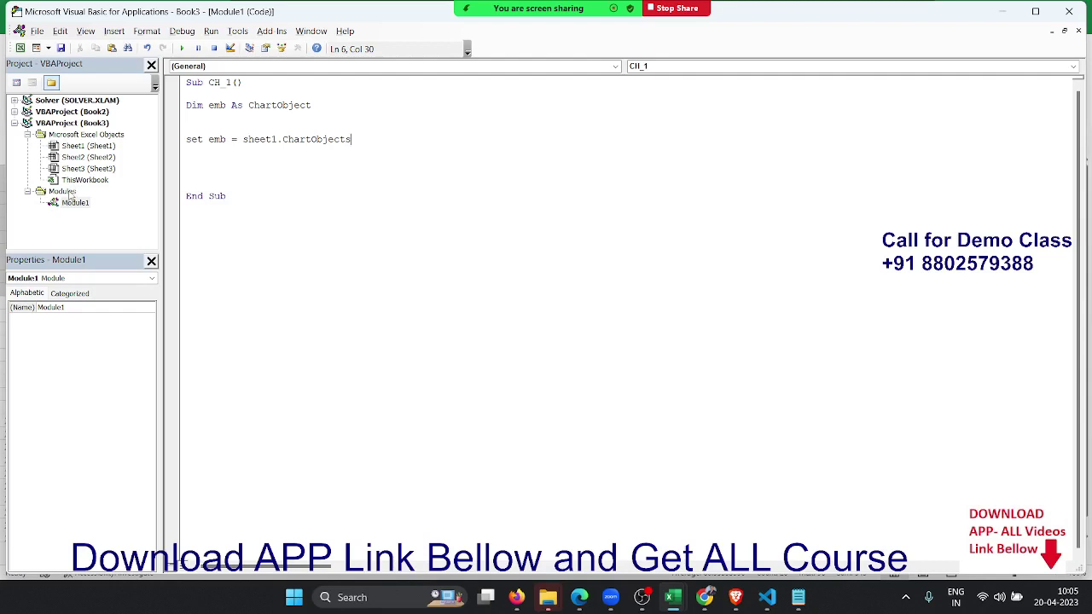
text(.)
text(.add)
text(()
key(BackSpace)
click(188, 177)
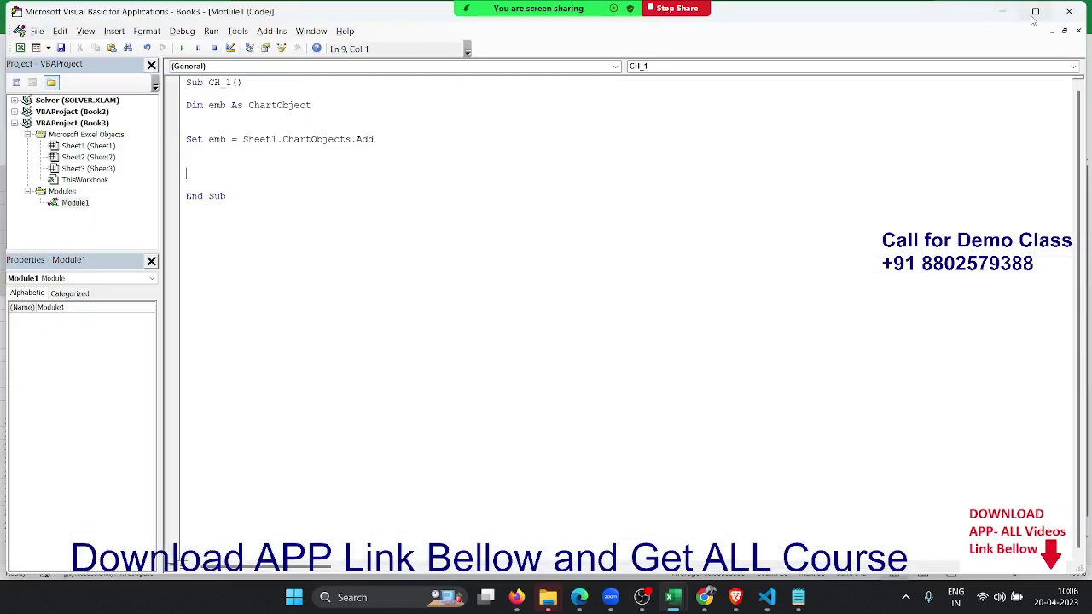
mouse_move(1031, 19)
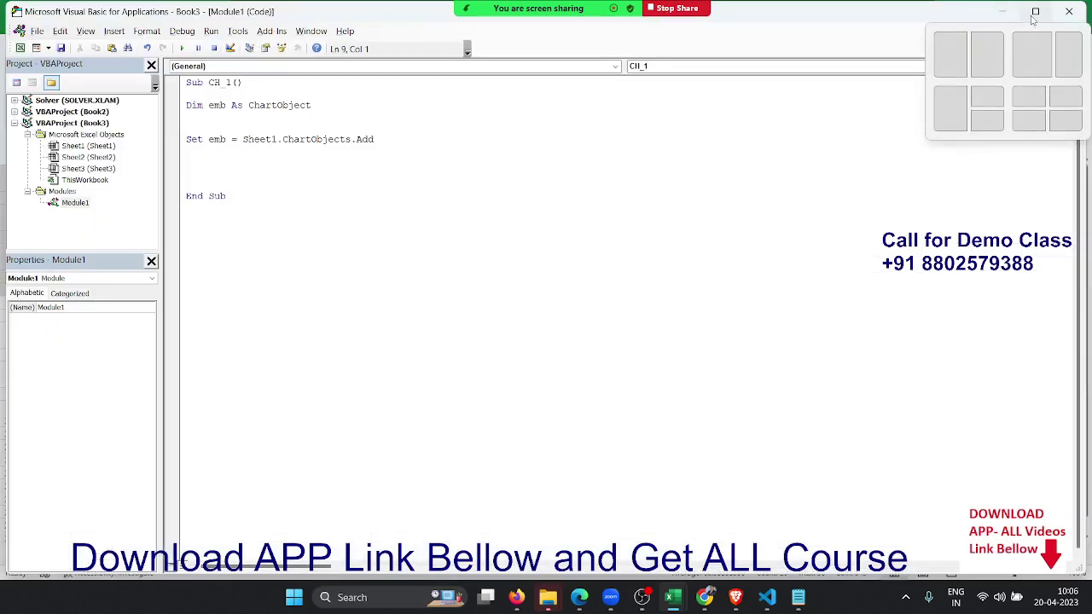
click(942, 54)
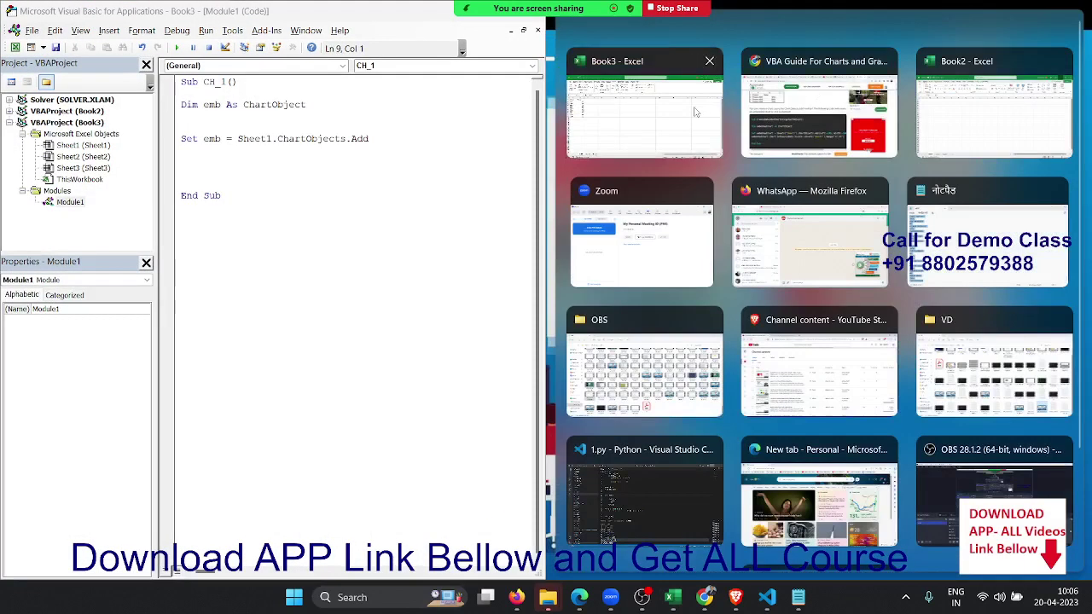
click(687, 112)
click(268, 161)
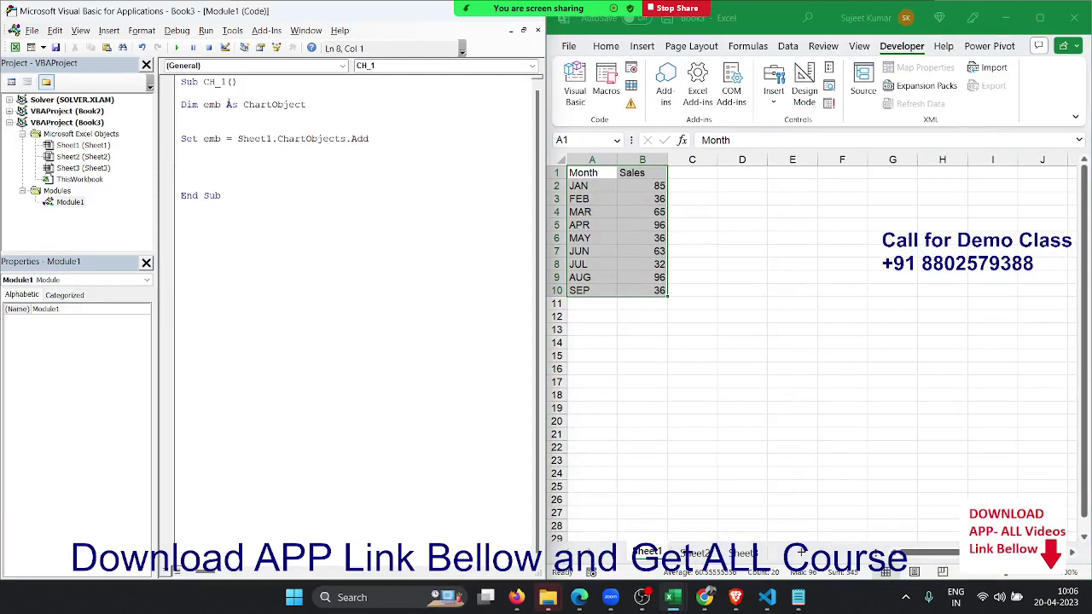
click(176, 47)
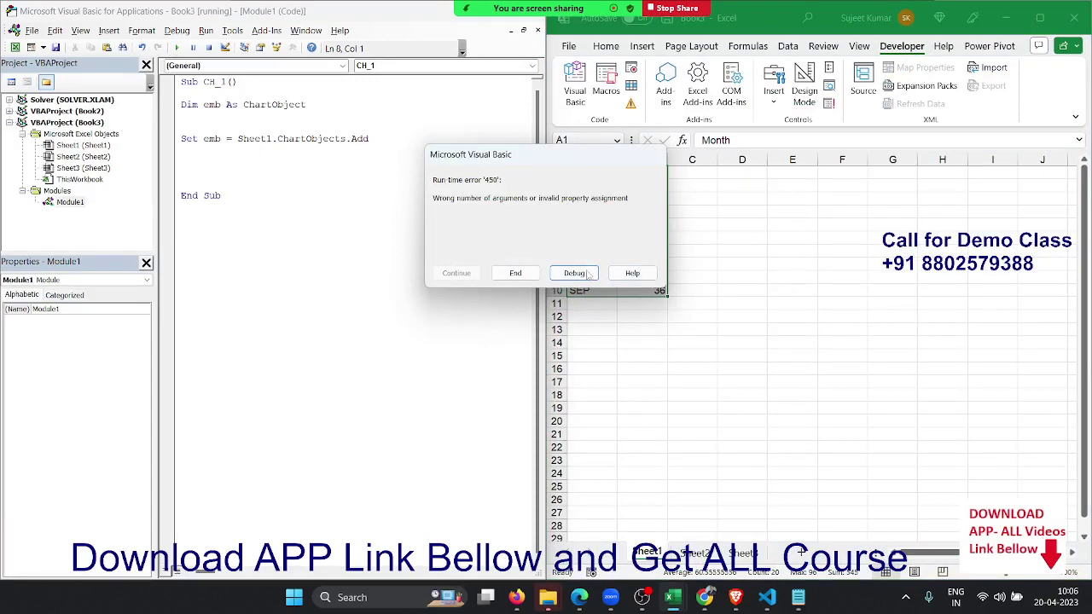
click(515, 273)
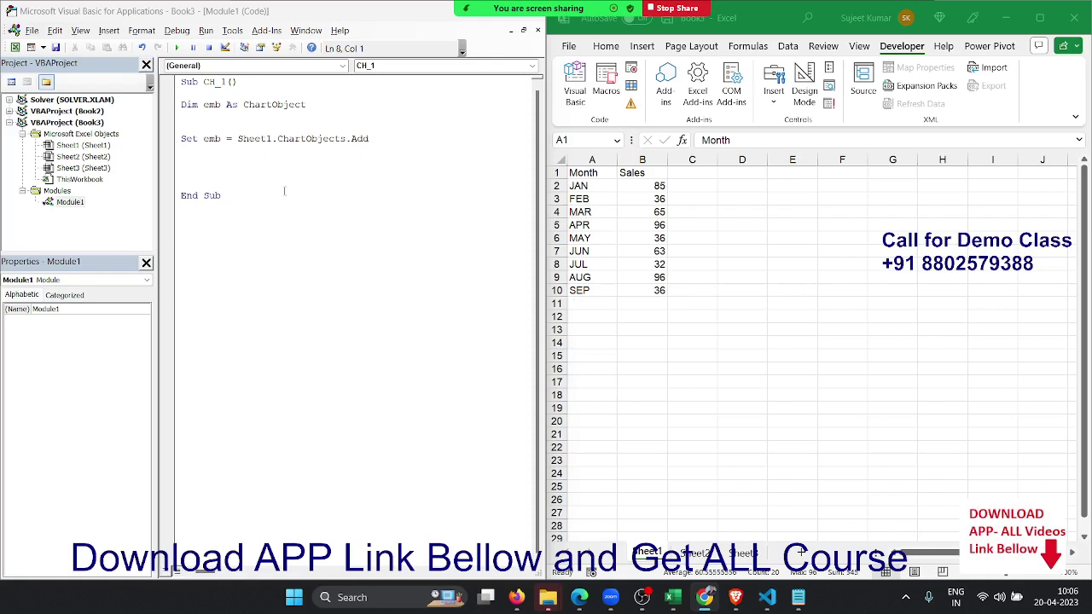
Add emb.Chart.SetSourceData Range("A1").CurrentRegion on the line below Set.
click(261, 180)
click(191, 161)
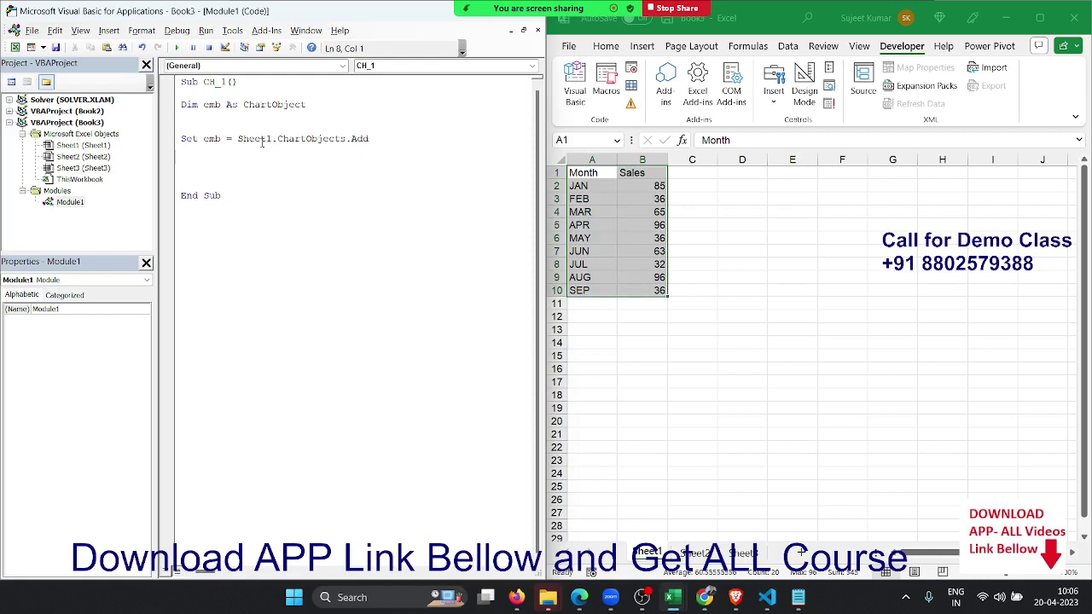
text(emb)
text(.ch)
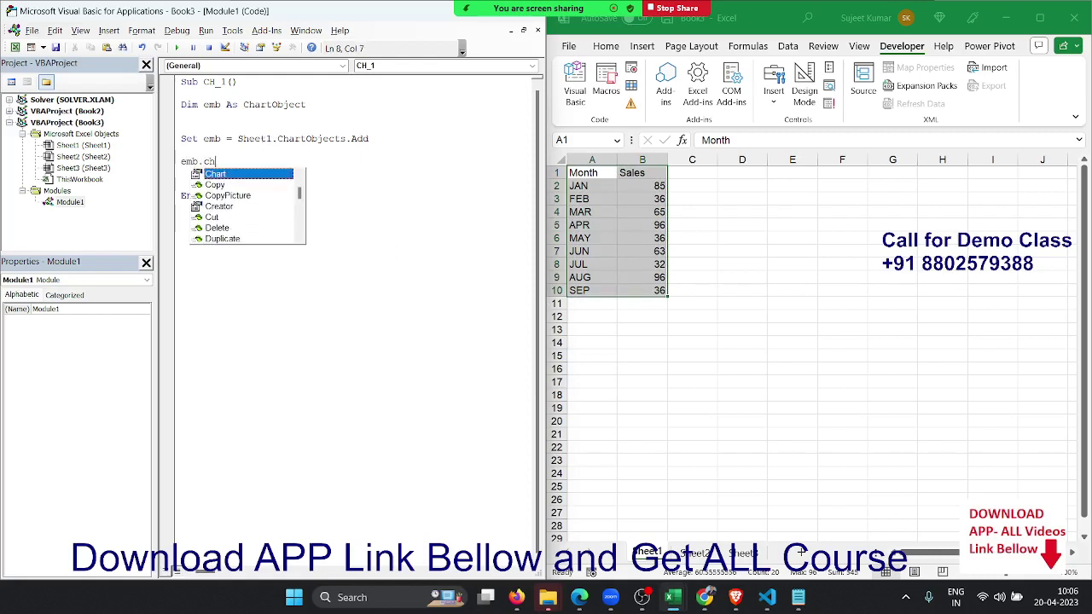
key(Tab)
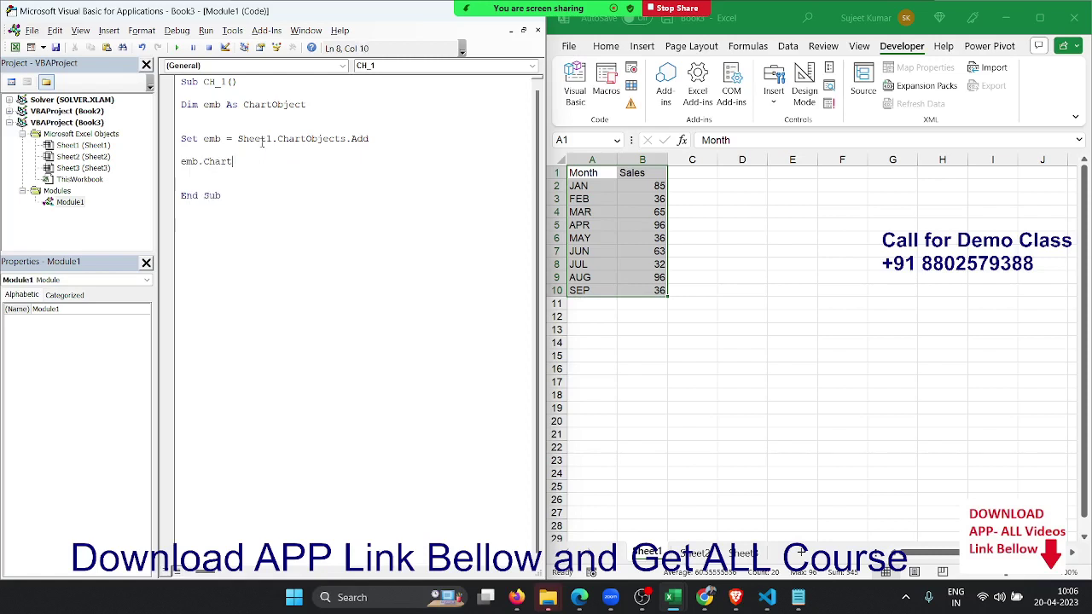
text(.se)
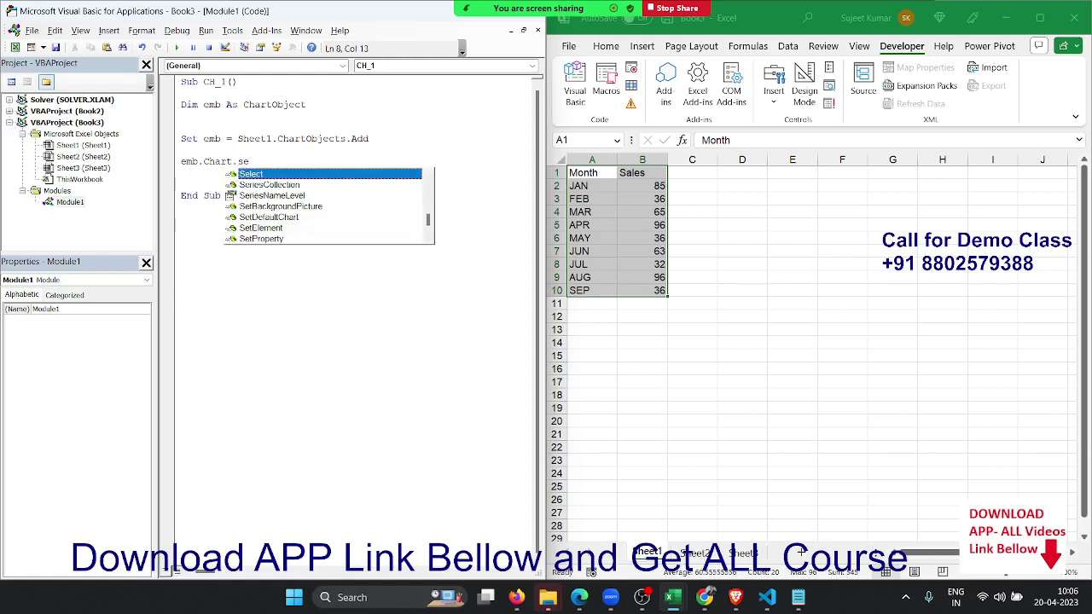
text(t)
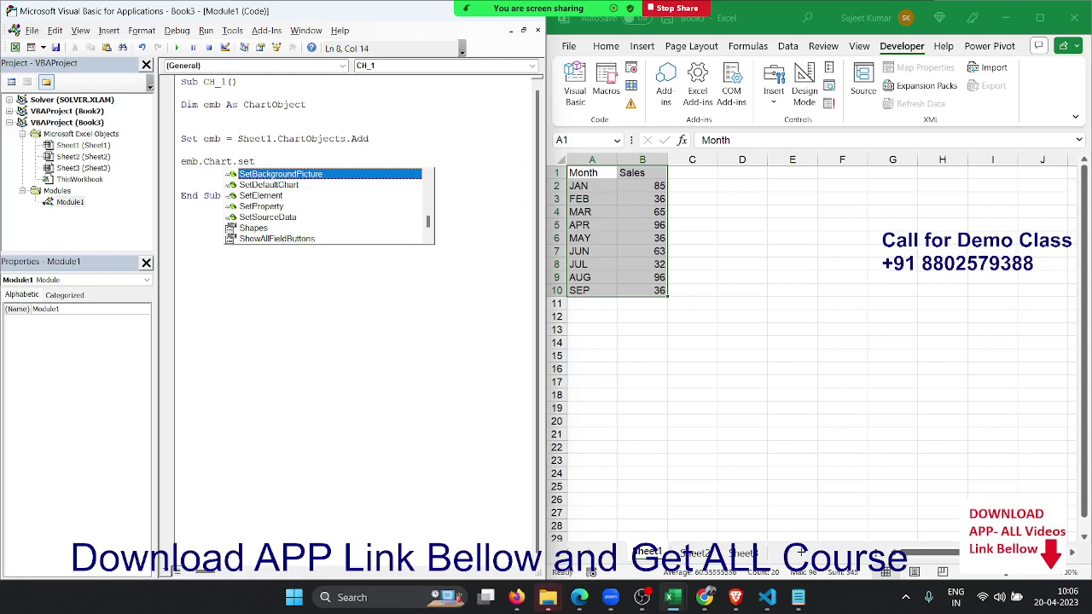
key(Down)
key(Down)
key(Down)
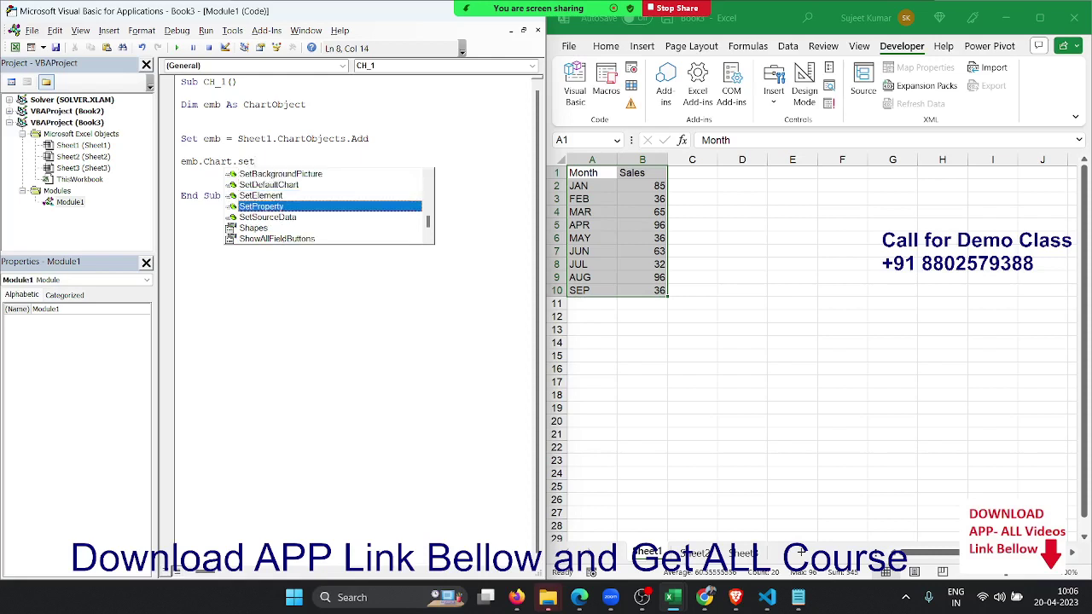
key(Down)
key(Tab)
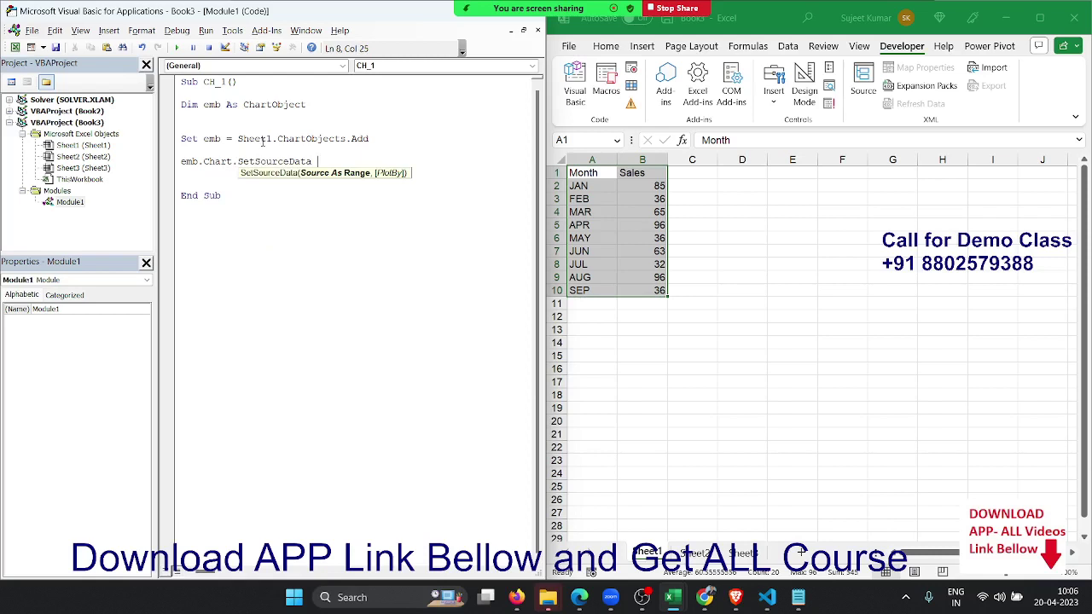
text(range)
text(("A1)
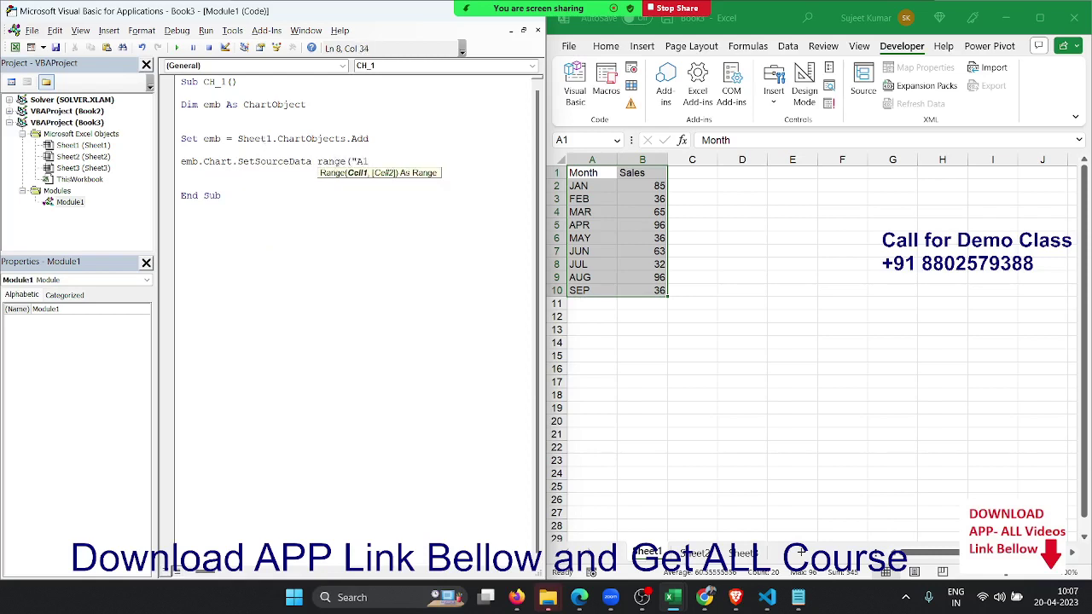
text(").c)
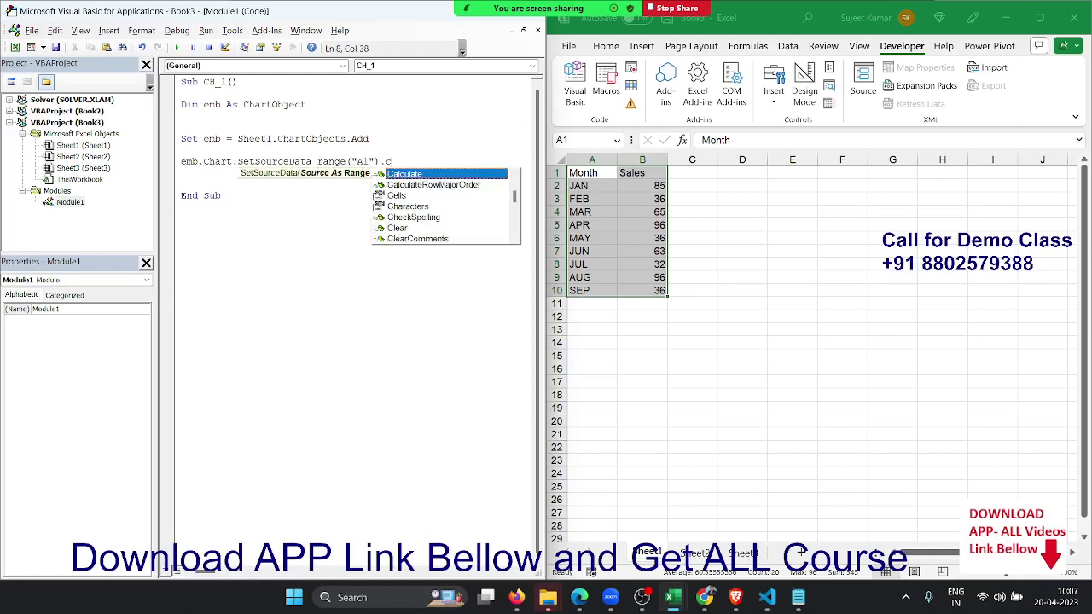
text(u)
key(Down)
key(Tab)
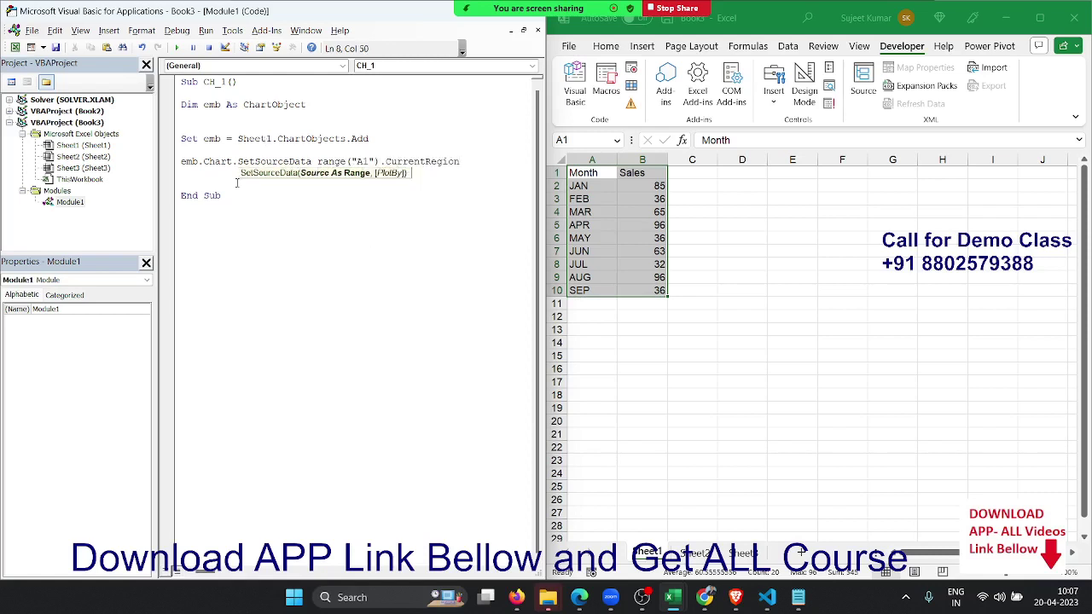
click(211, 174)
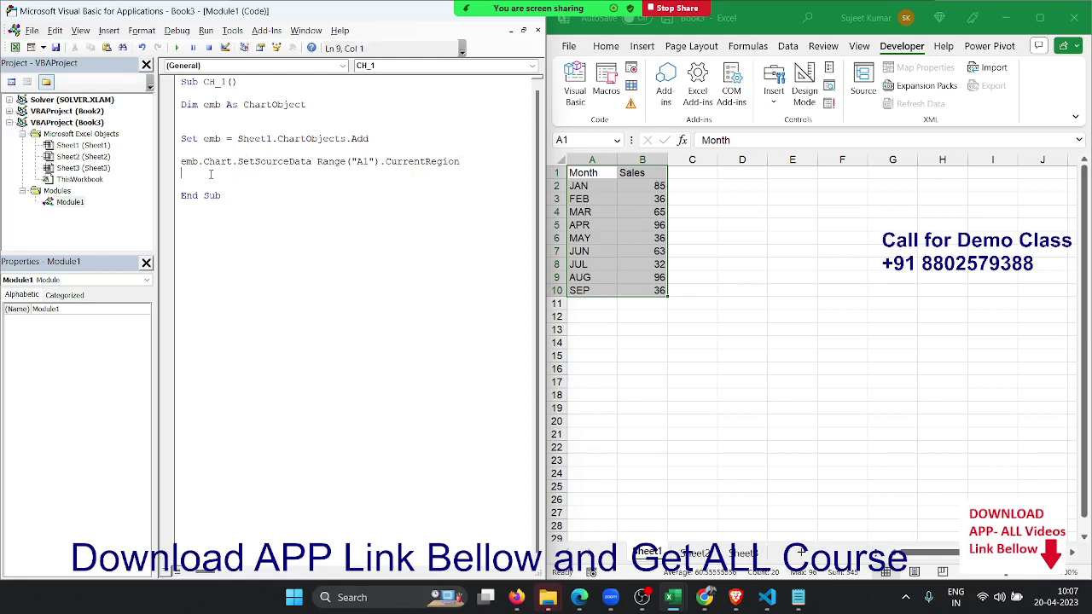
click(208, 148)
click(178, 48)
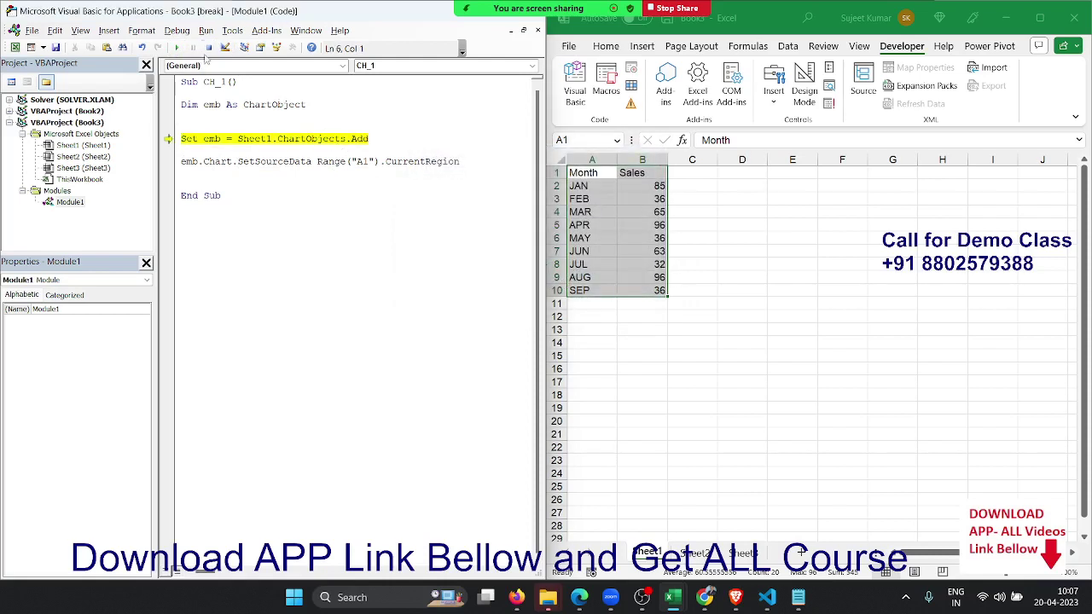
click(335, 81)
click(206, 48)
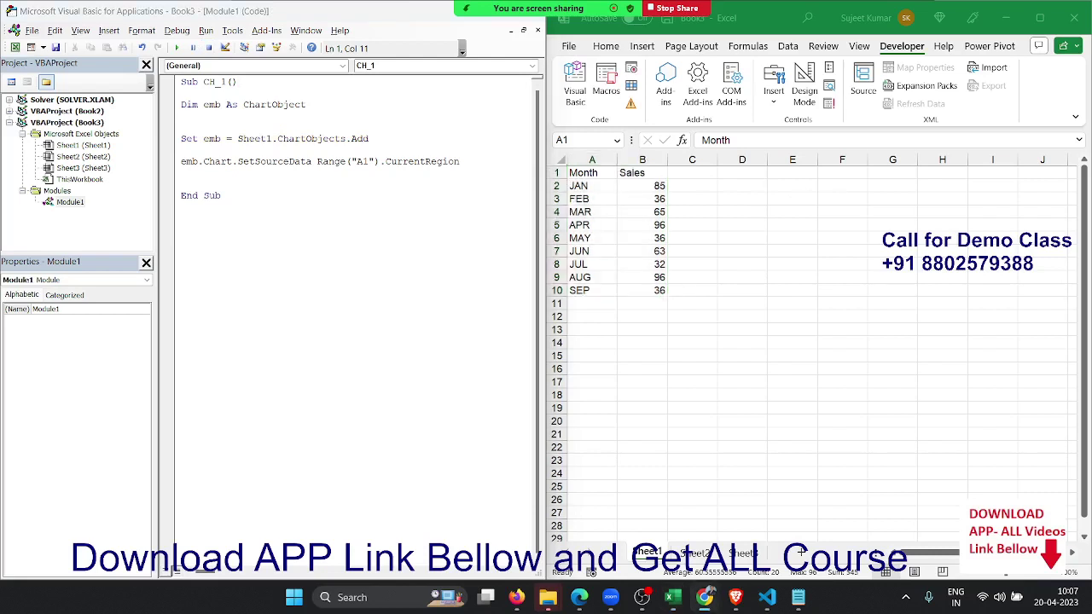
Trim the Set line to "Set emb =" and dismiss the compile error.
click(387, 130)
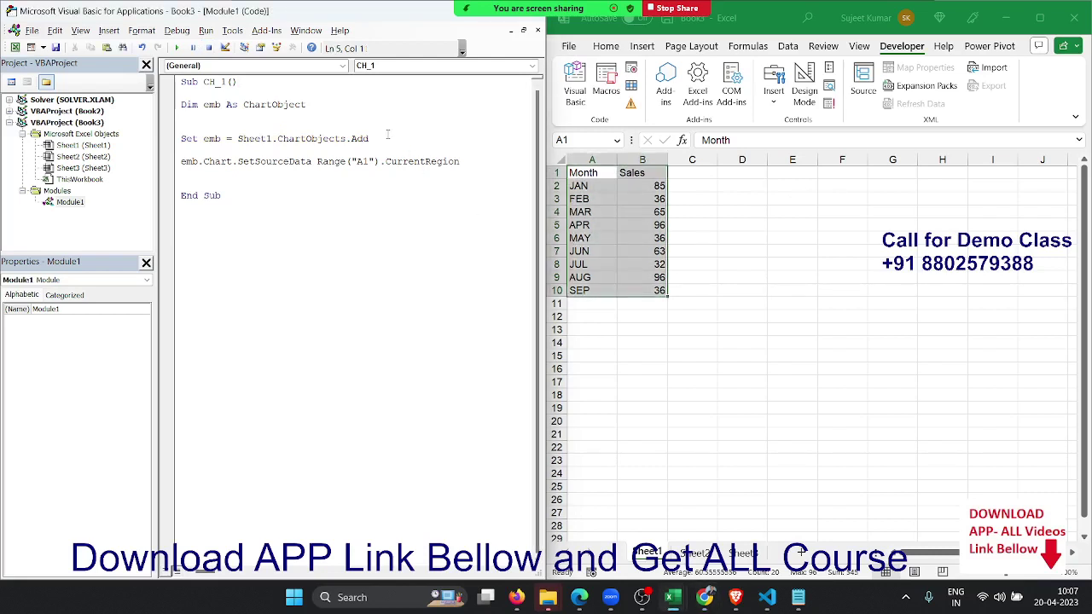
click(387, 134)
key(Delete)
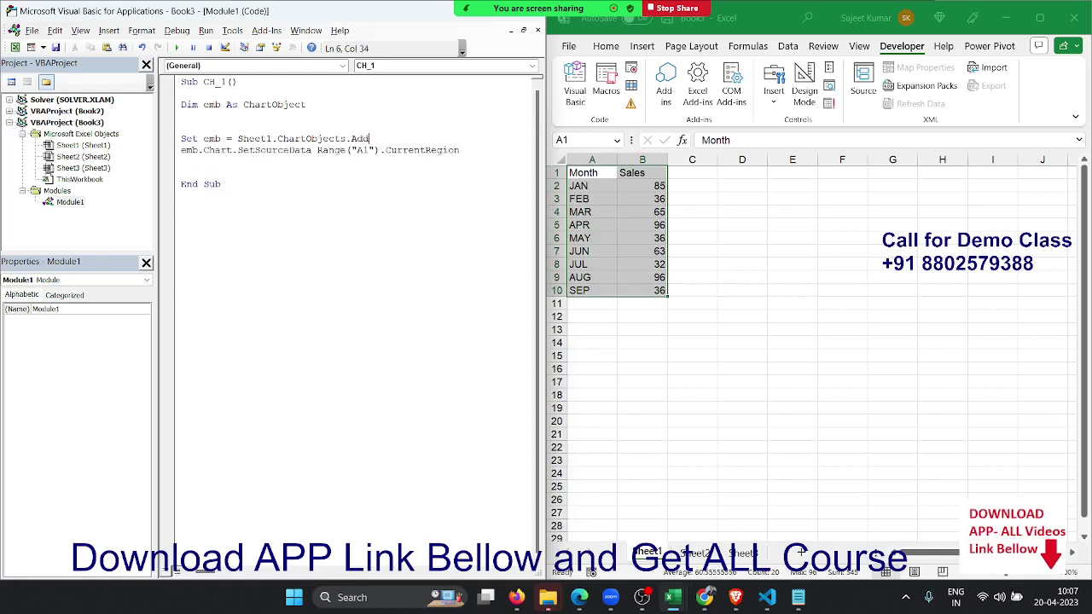
key(BackSpace)
key(BackSpace)
key(BackSpace)
key(BackSpace)
key(BackSpace)
key(BackSpace)
key(BackSpace)
key(BackSpace)
key(BackSpace)
key(BackSpace)
key(BackSpace)
key(BackSpace)
key(BackSpace)
key(Up)
key(Return)
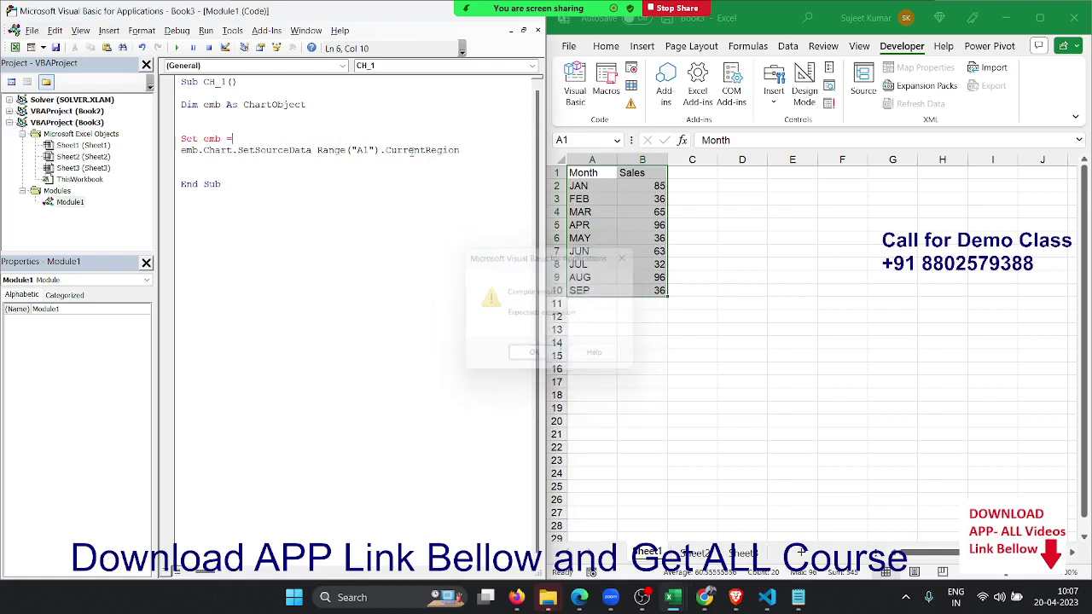
Insert a blank line above Set and start declaring w as a Worksheet.
key(Return)
key(Up)
key(Up)
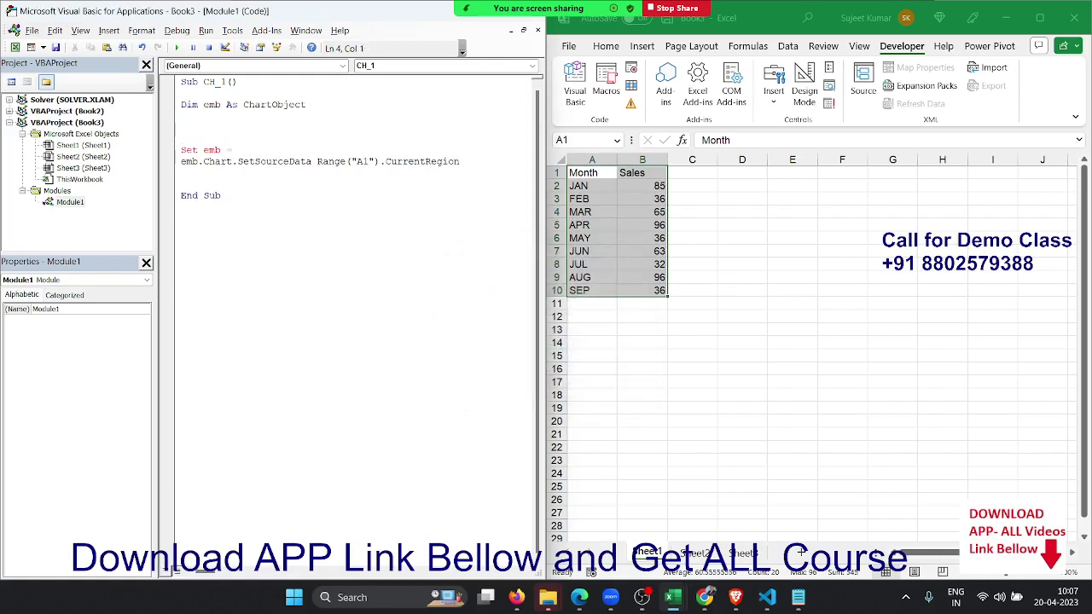
text(dim )
text(w as wor)
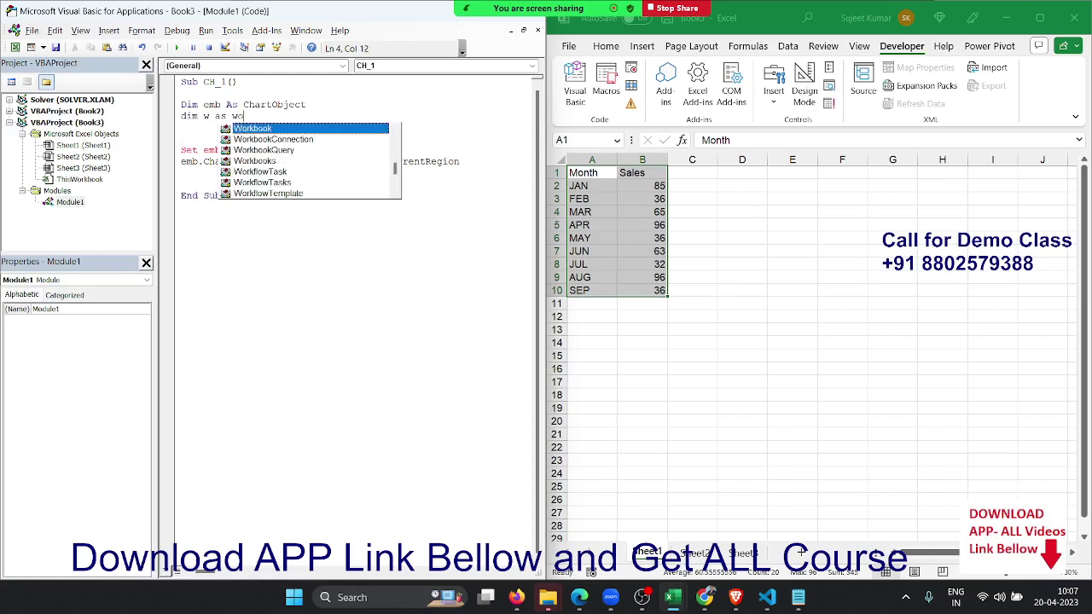
text(ks)
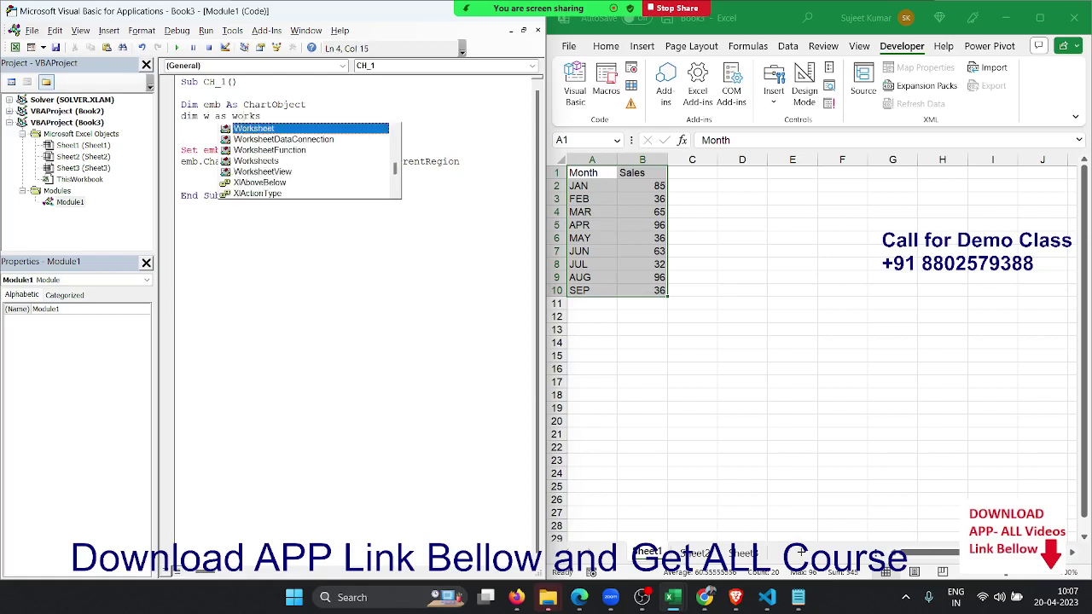
Finish Dim w As Worksheet and set w = Sheet1.
key(Tab)
key(Return)
text(s)
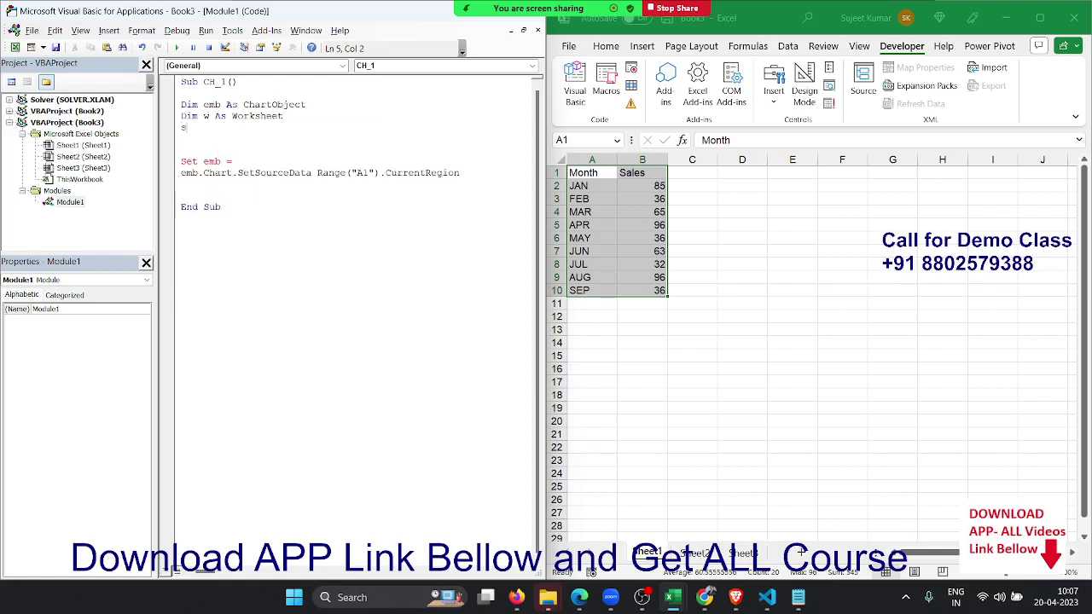
text(etw)
text(=sheet)
text(1)
key(Down)
key(Down)
key(Down)
Change the chart line to Set emb = w.ChartObjects.Add.
text(w.)
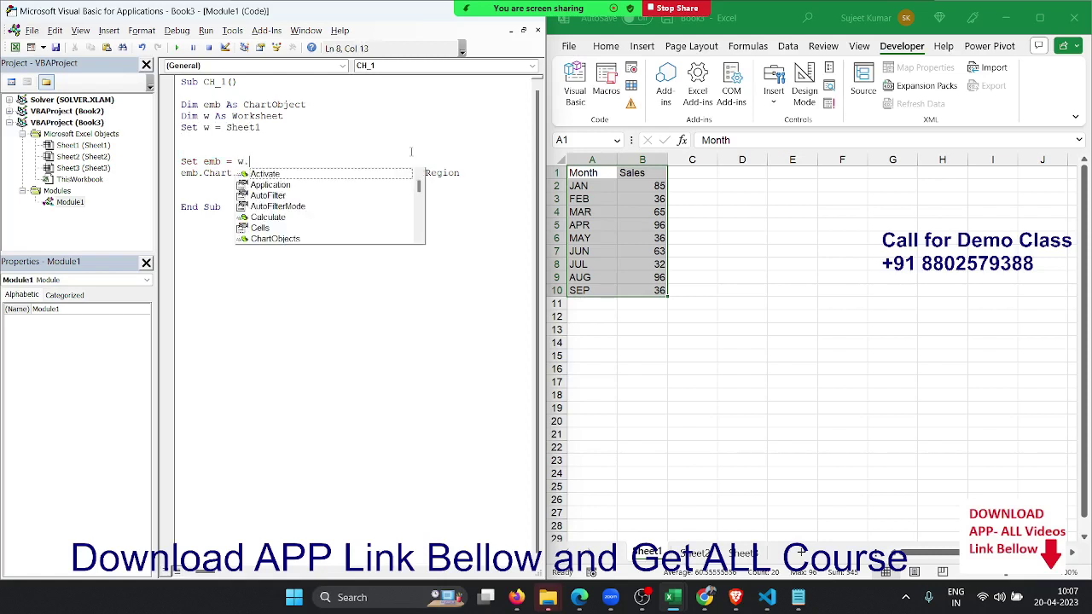
text(ch)
key(Tab)
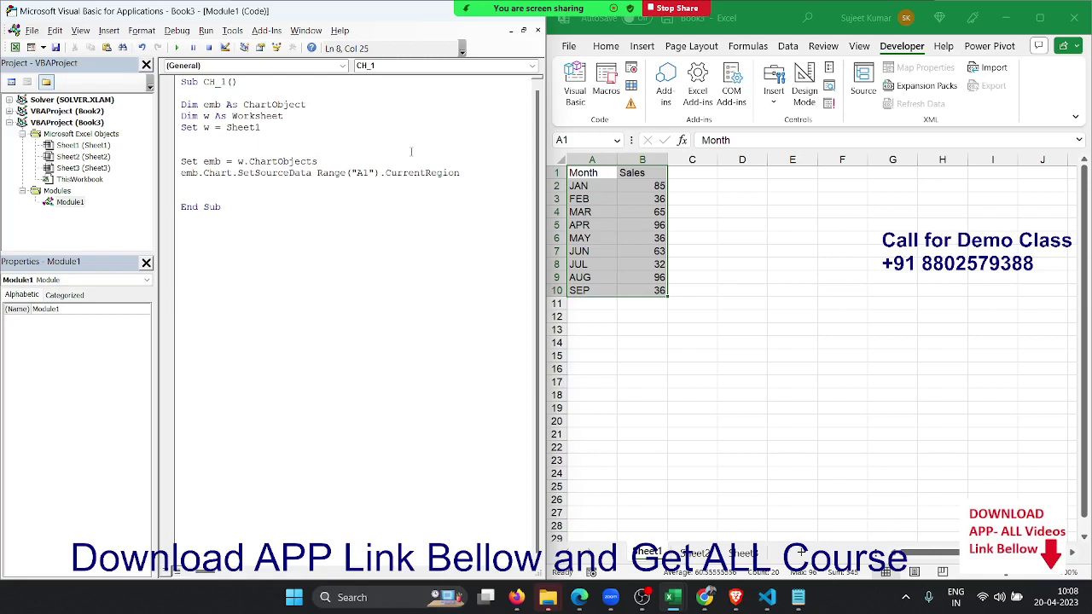
text(add)
text(()
text(lf)
key(BackSpace)
text(e)
text(t)
text(f)
key(BackSpace)
key(BackSpace)
key(BackSpace)
key(BackSpace)
key(BackSpace)
Run CH_1, then fix the ChartObjects spelling on the Add line after the errors.
click(289, 215)
key(F5)
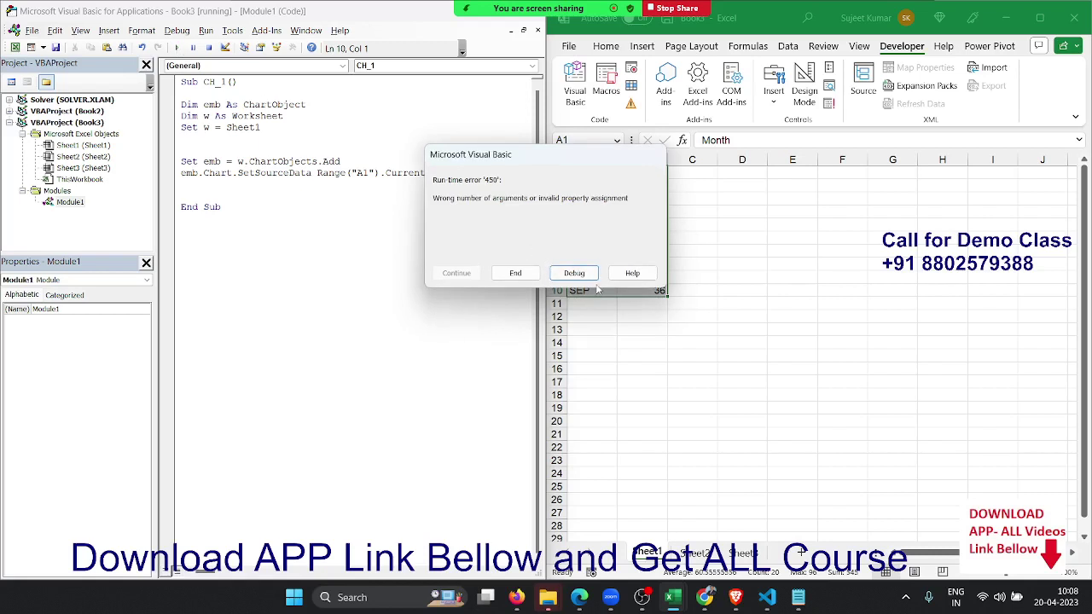
click(575, 272)
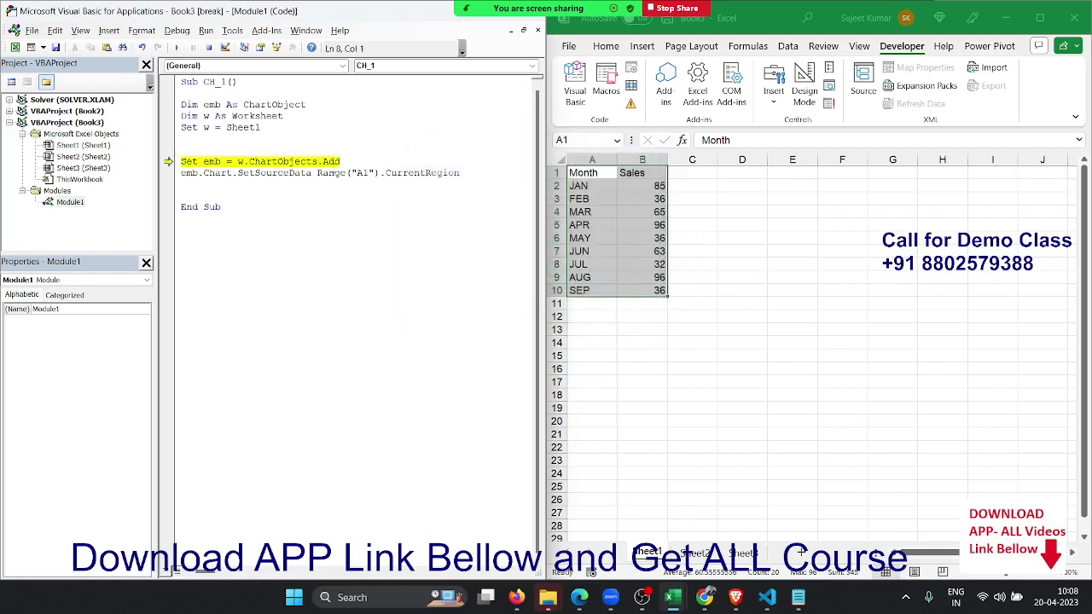
click(320, 162)
key(BackSpace)
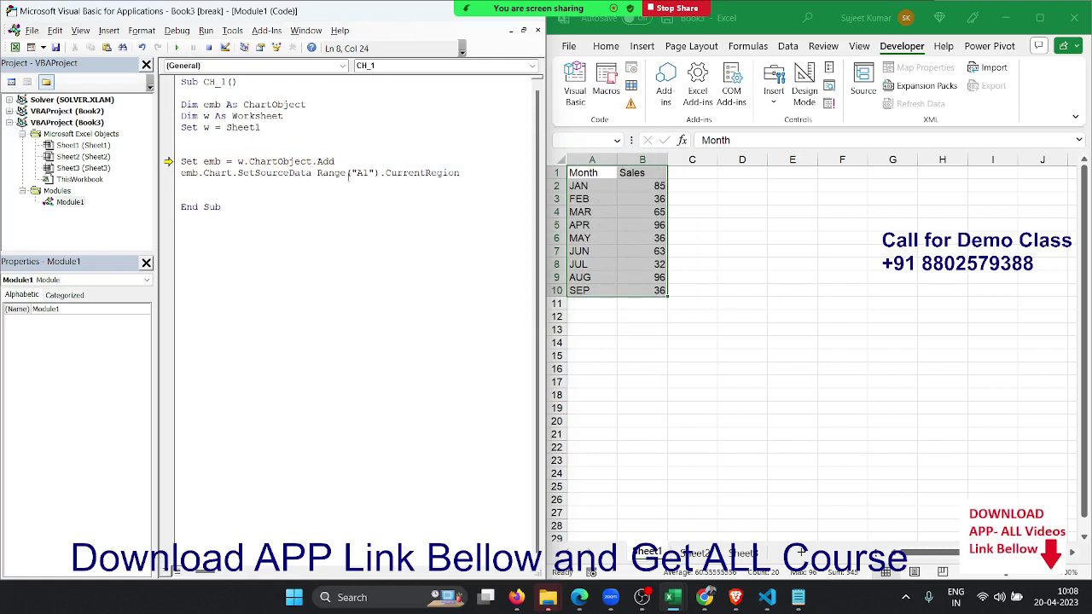
click(334, 191)
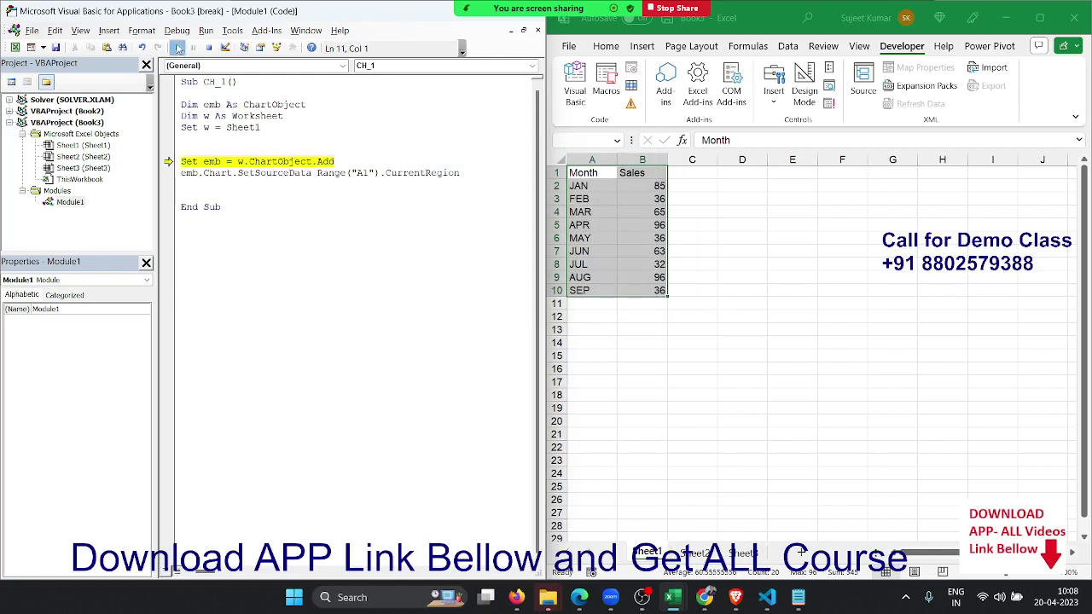
click(177, 48)
key(Return)
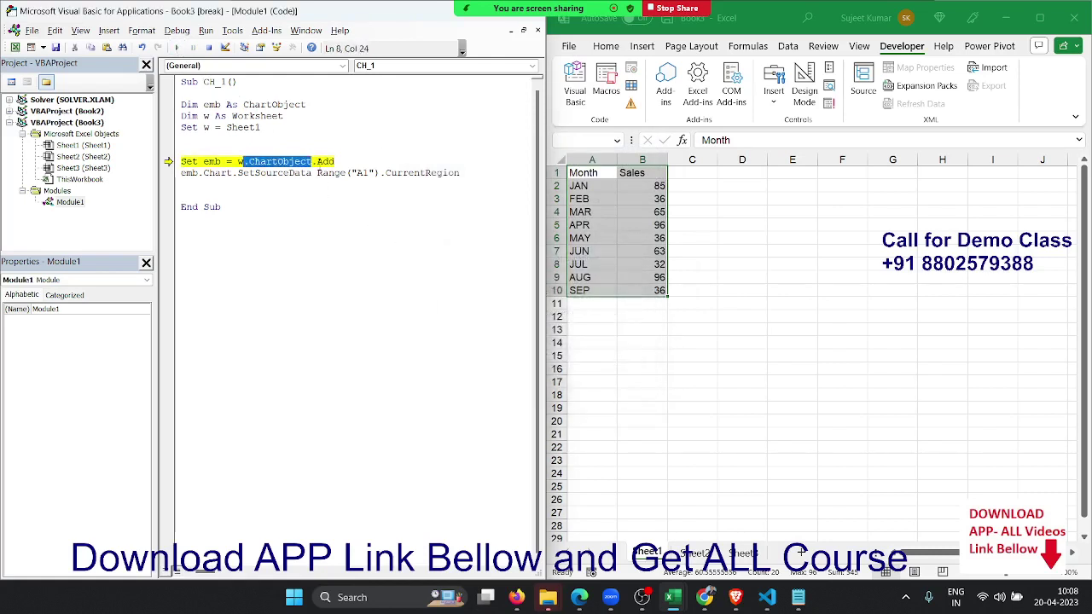
click(318, 161)
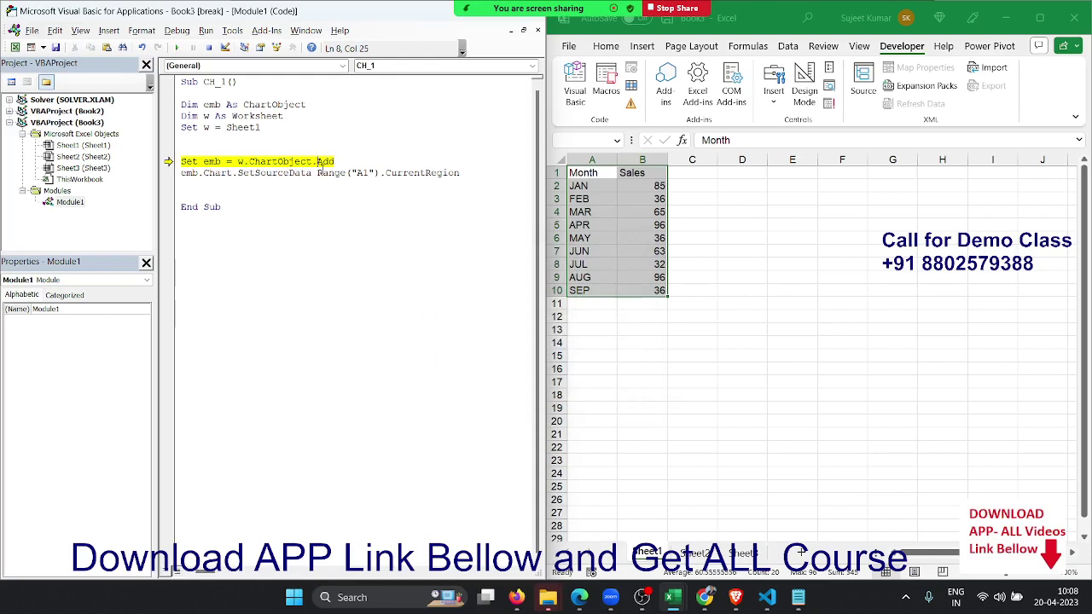
key(Left)
text(s)
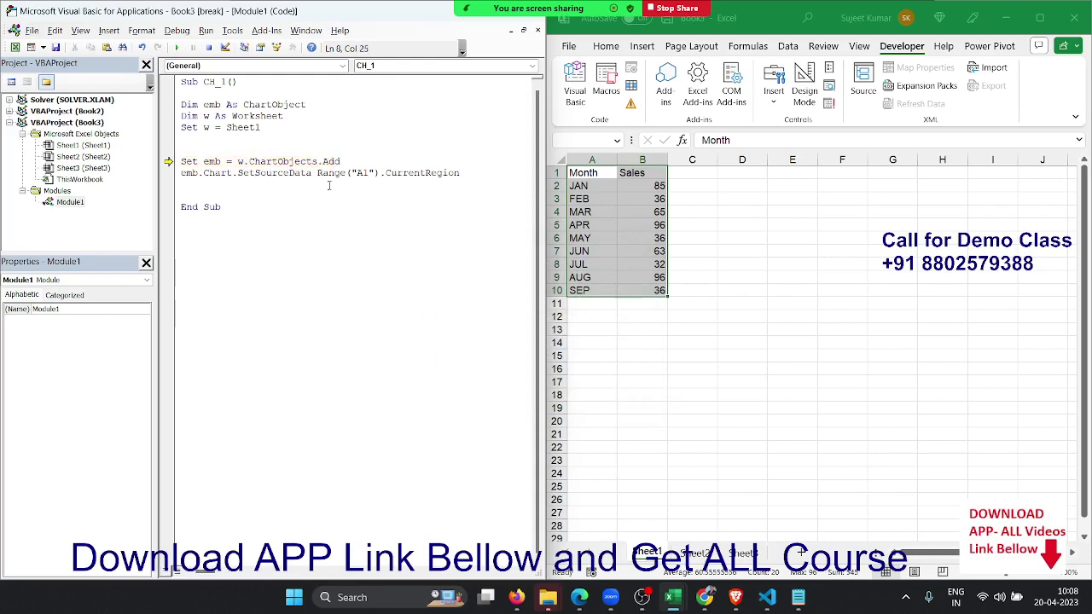
click(329, 185)
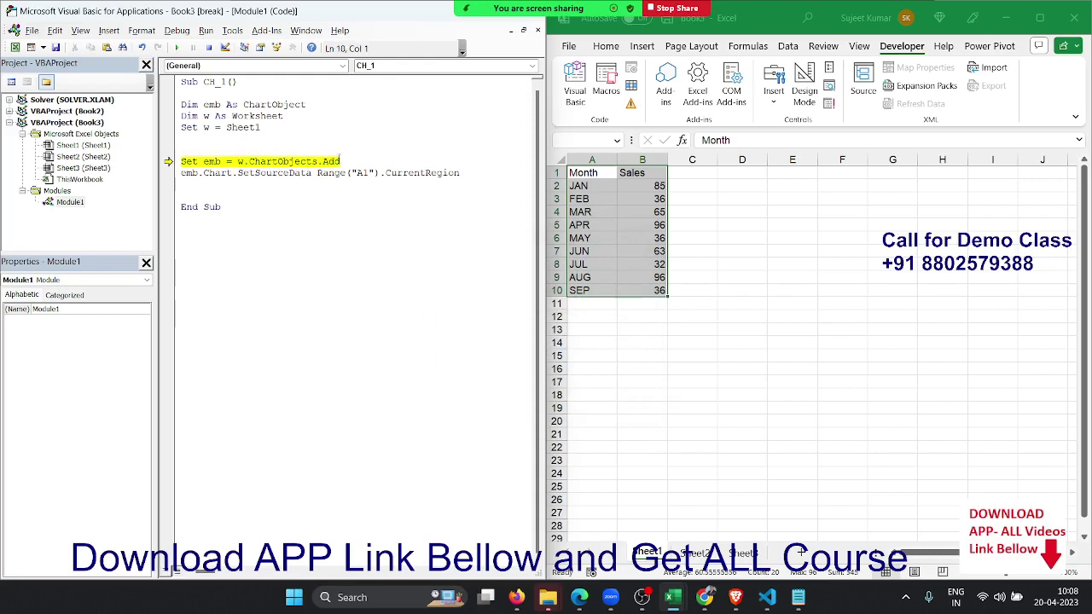
Start the Add arguments with left:=180, width:=300 and top.
click(381, 162)
text(()
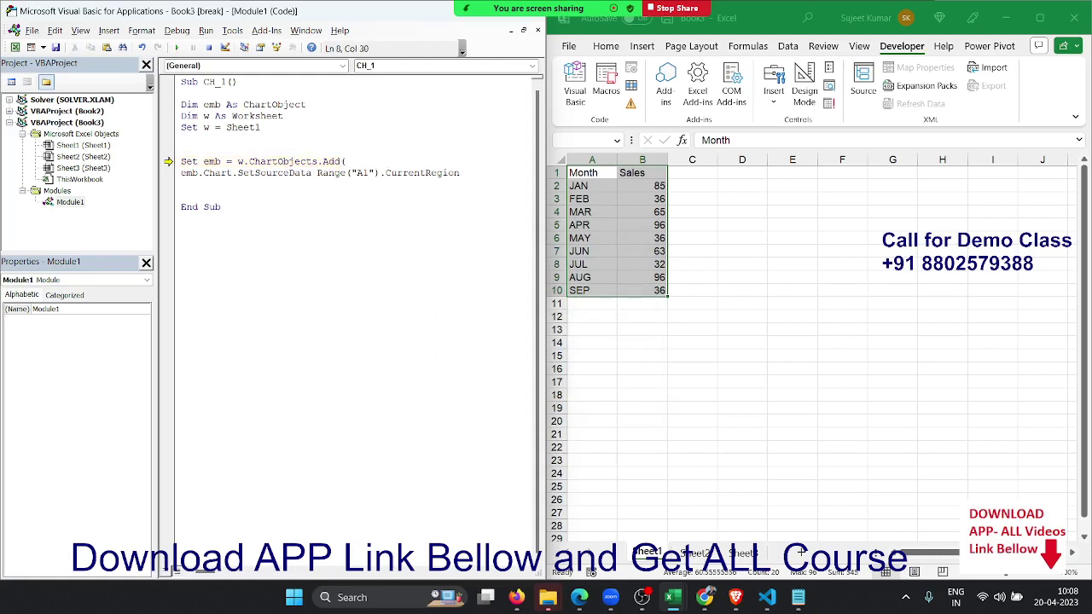
text(lfr)
key(BackSpace)
key(BackSpace)
text(eft:)
text(=180)
text(,)
text(wi)
text(d)
text(th:)
text(=3)
text(00,)
text(top7)
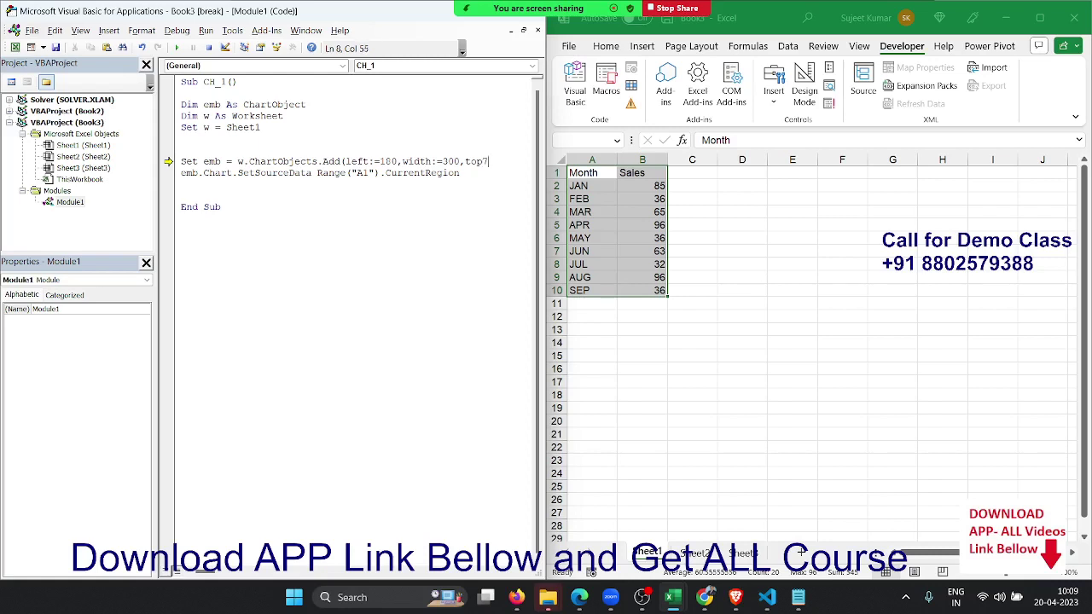
Complete the Add call with top:=7 and height:=200, then resume CH_1 to embed the chart.
text(=)
text(7,)
text(h)
text(eight)
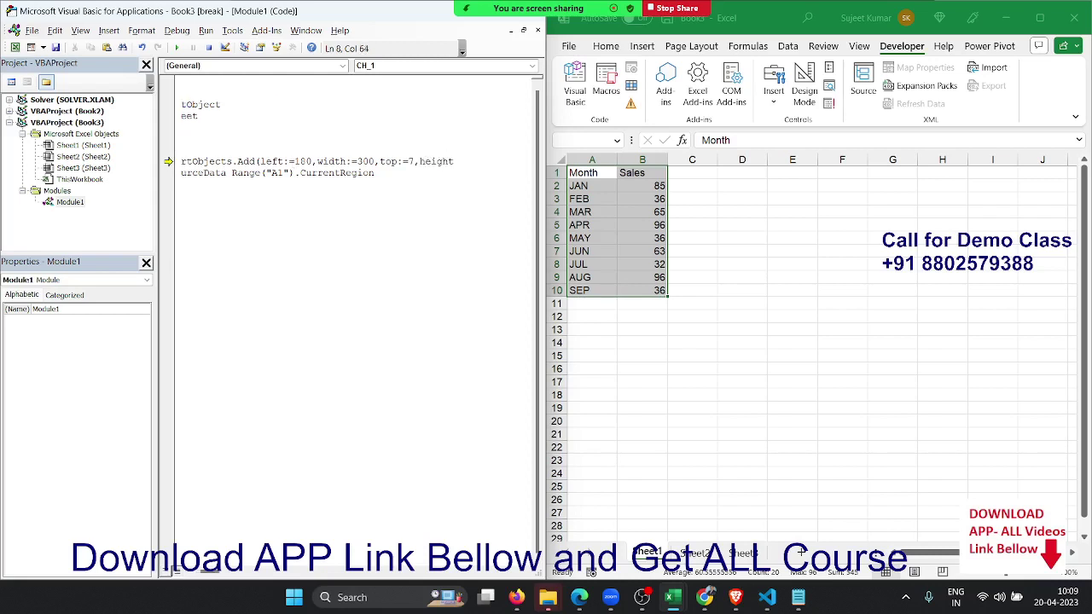
text(:=)
text(200)
key(Down)
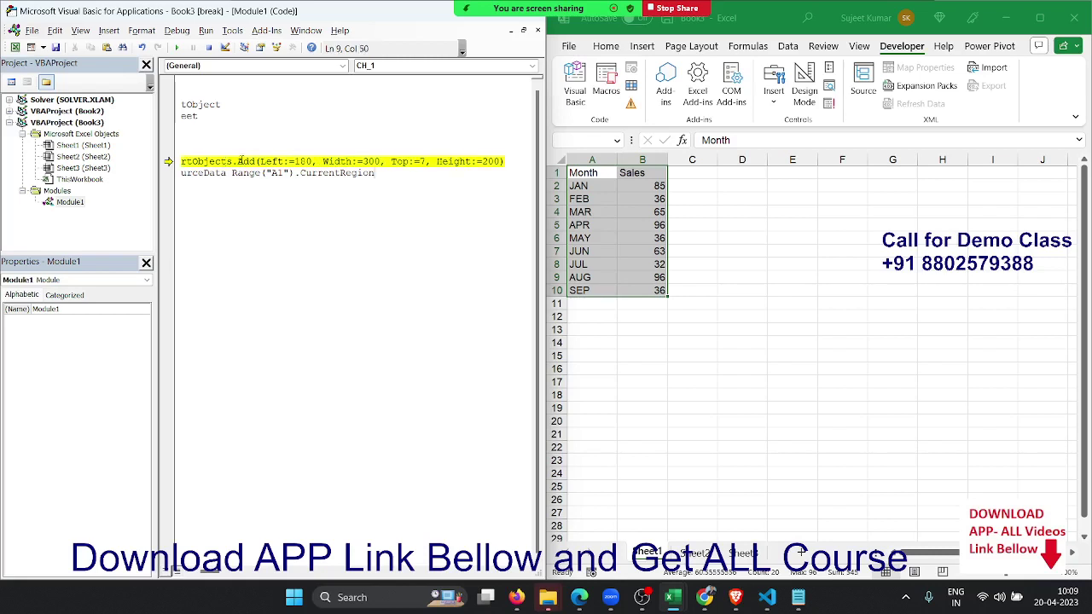
click(178, 48)
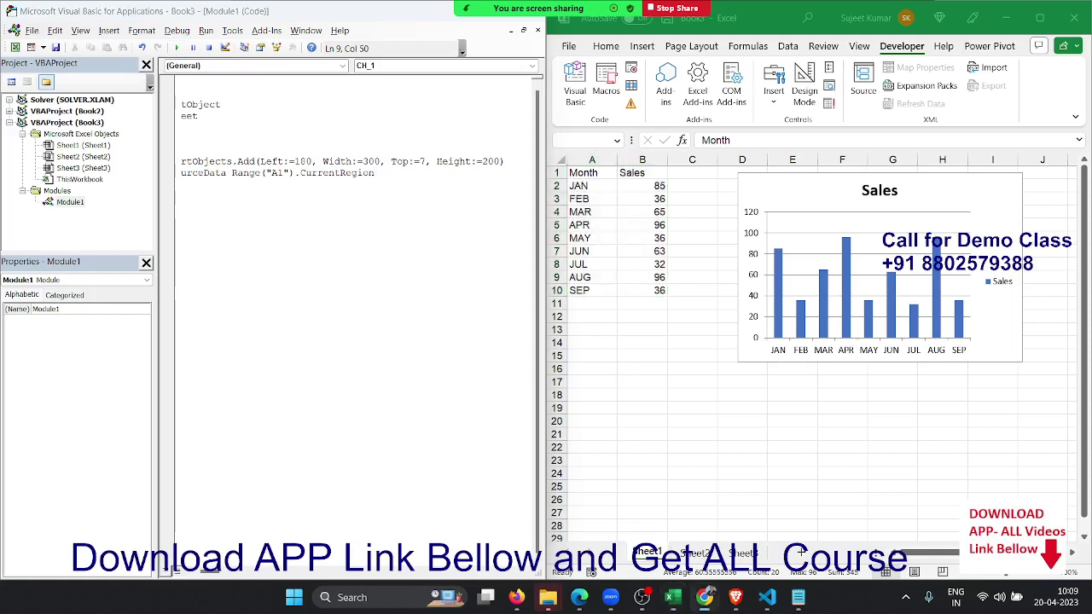
click(516, 245)
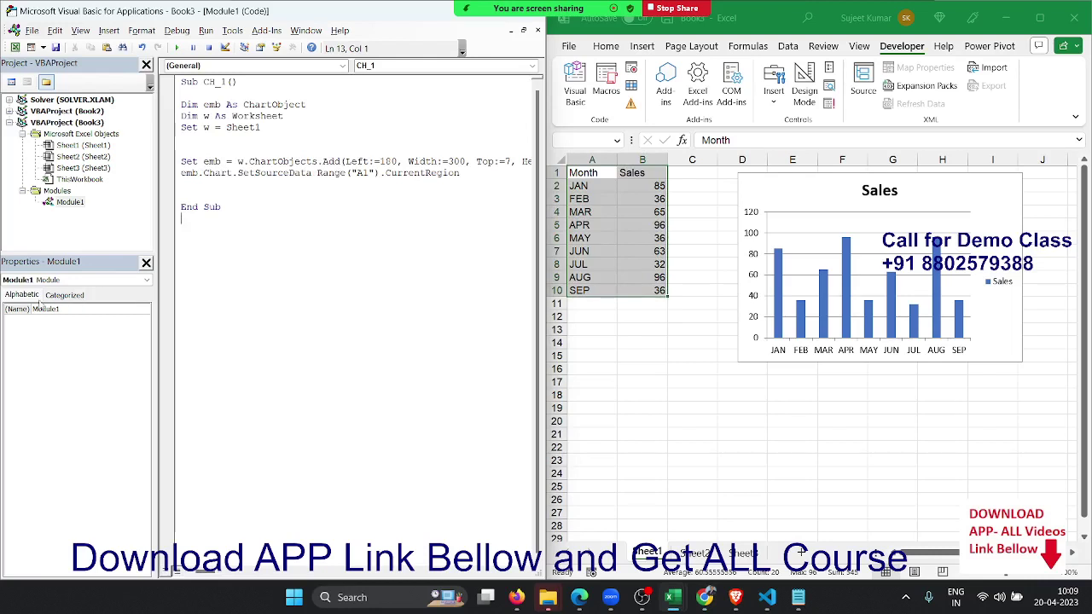
Add a new Sub ch_2() procedure below the first macro.
double_click(211, 207)
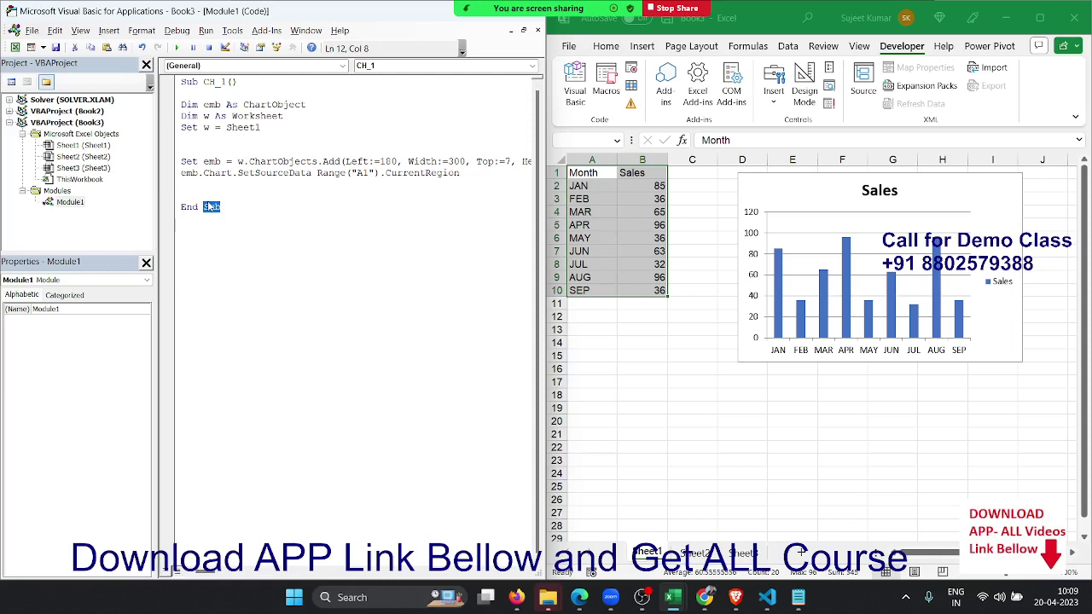
click(209, 206)
key(Return)
key(Return)
key(Return)
text(sub )
text(ch_)
text(2())
key(Return)
key(Return)
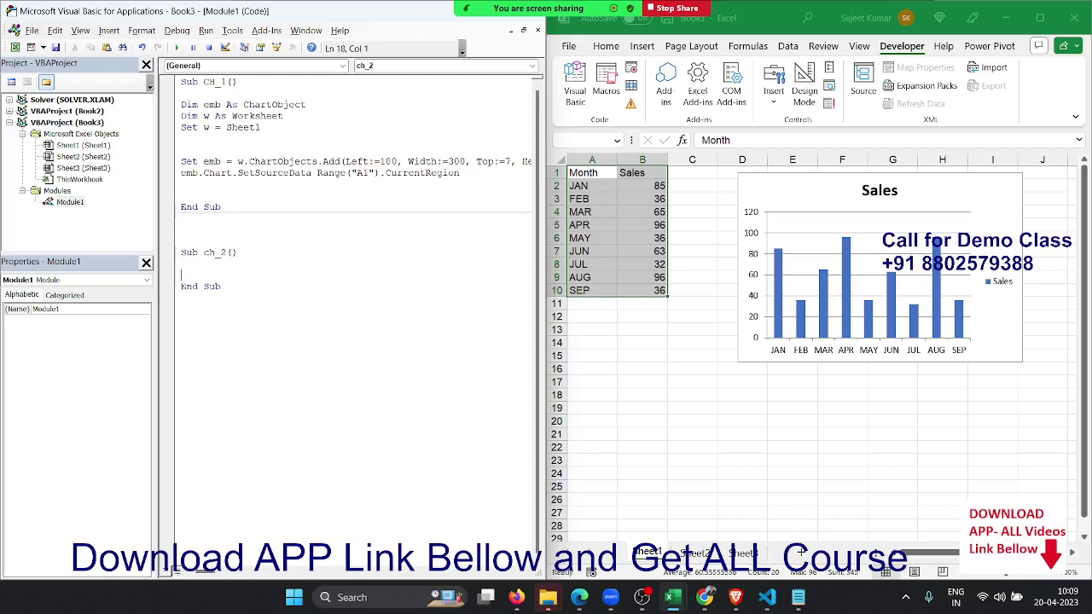
key(Return)
key(Up)
key(Up)
key(Up)
Declare emb As Shape inside ch_2.
click(182, 275)
text(dim )
text(emb as )
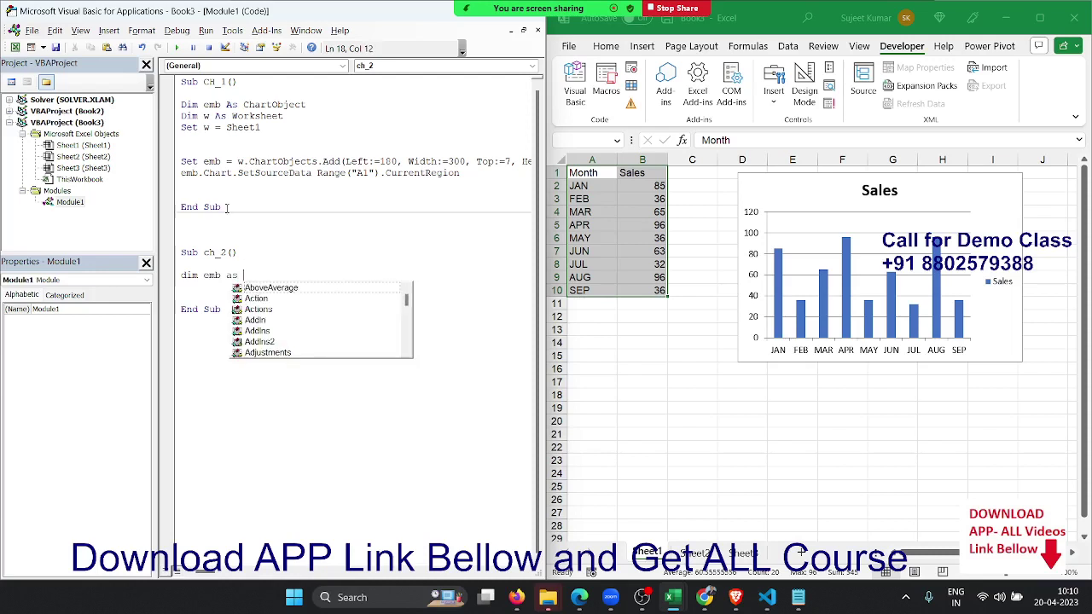
text(sh)
key(Down)
key(Tab)
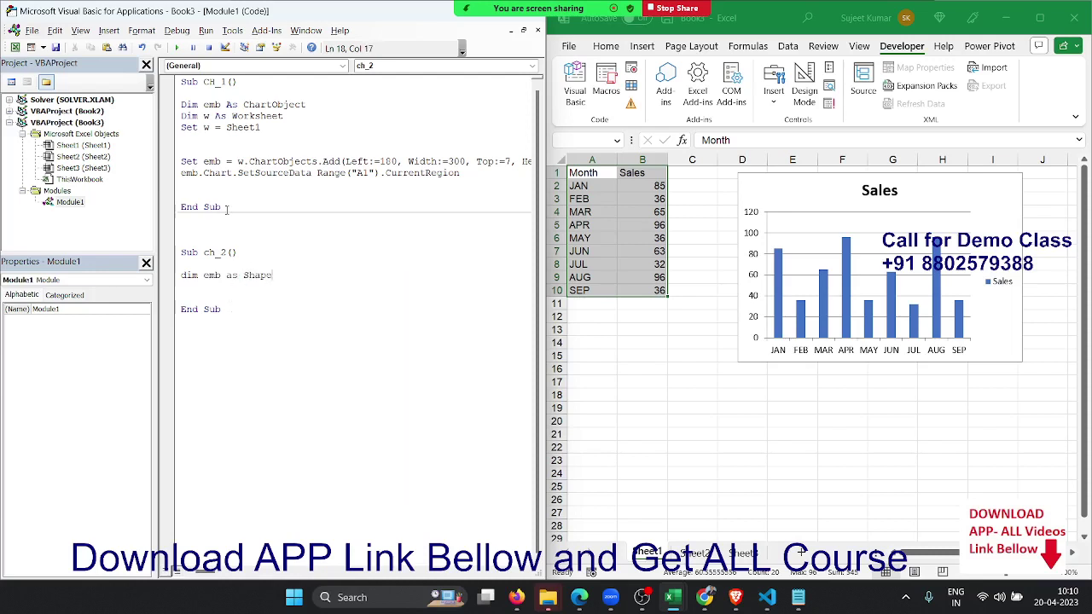
key(Return)
key(Return)
key(Return)
Write Set emb = Sheet1.Shapes.AddChart in ch_2.
text(set )
text(emb)
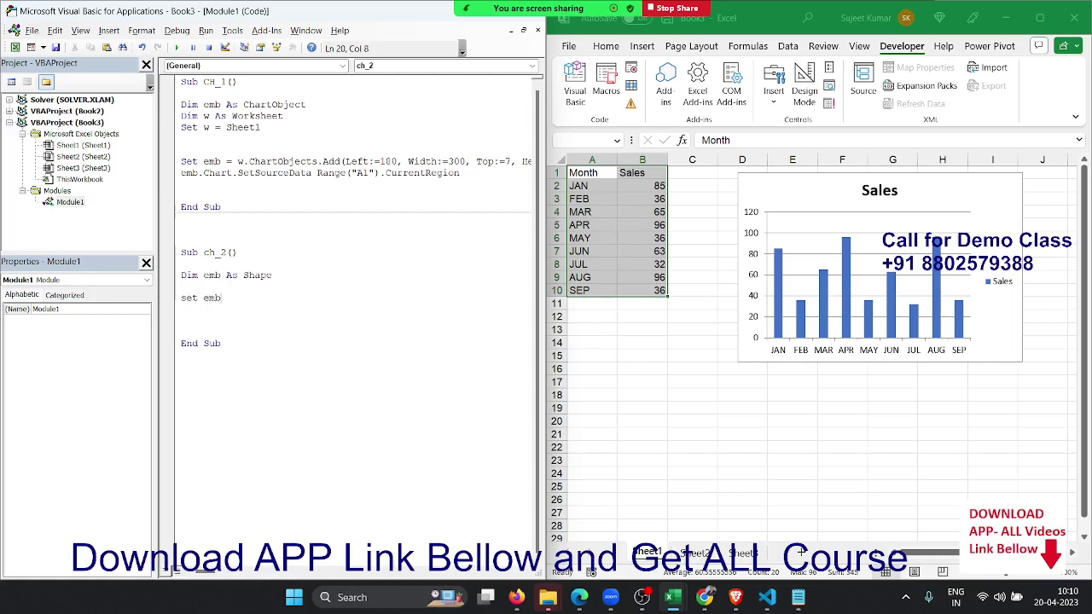
text(=)
text(sheet1)
text(.)
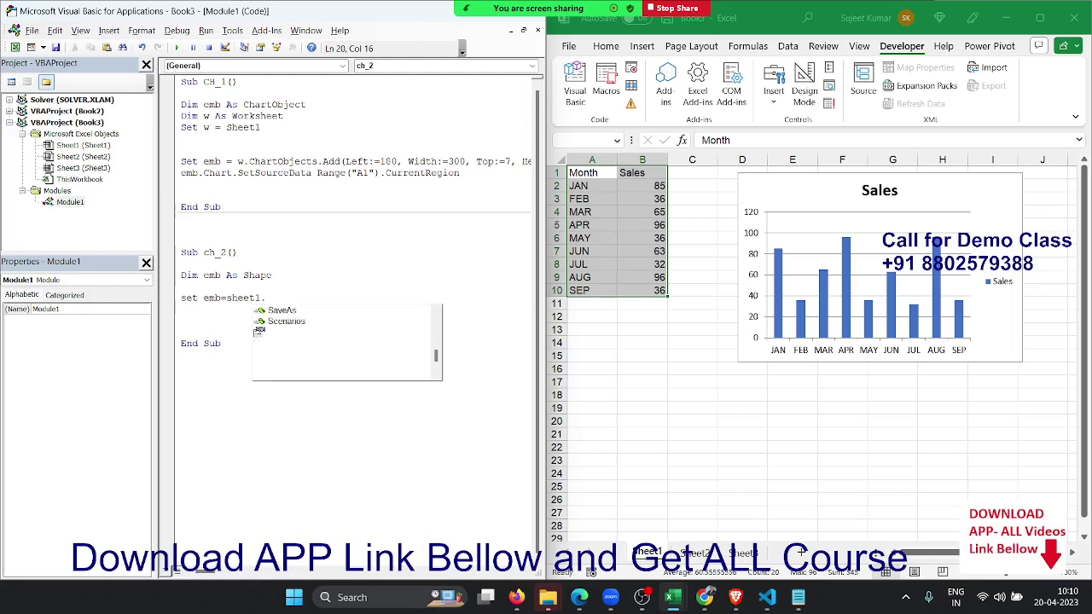
text(sh)
key(Tab)
text(.)
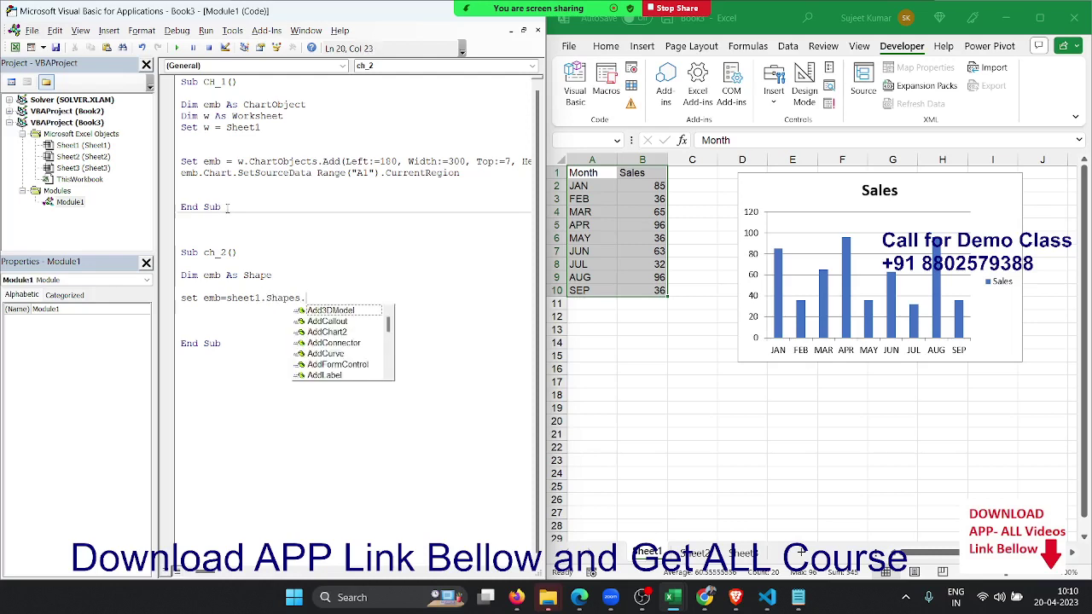
text(add)
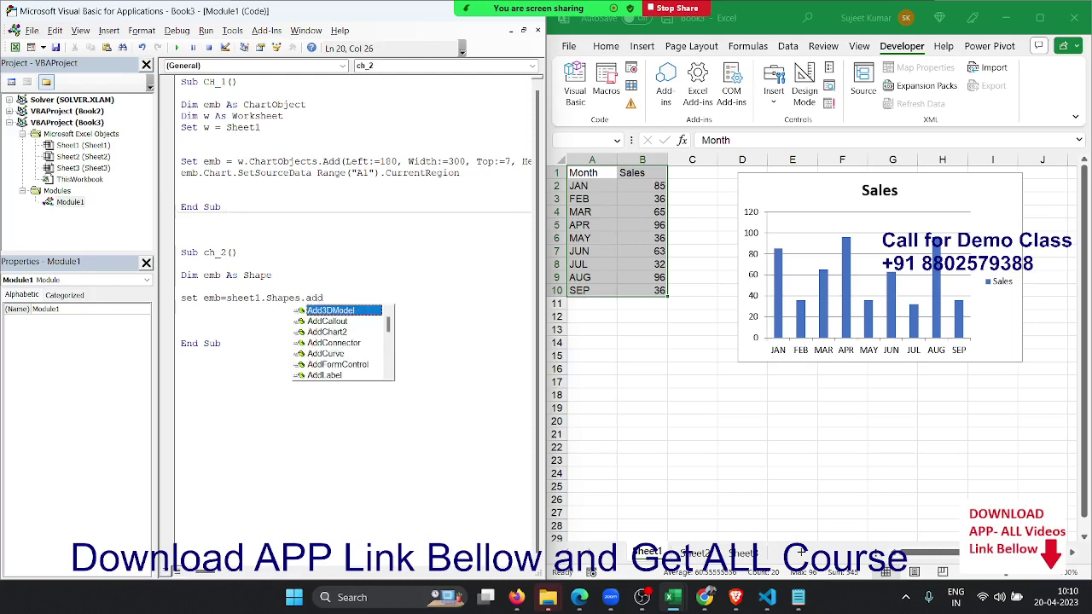
key(Down)
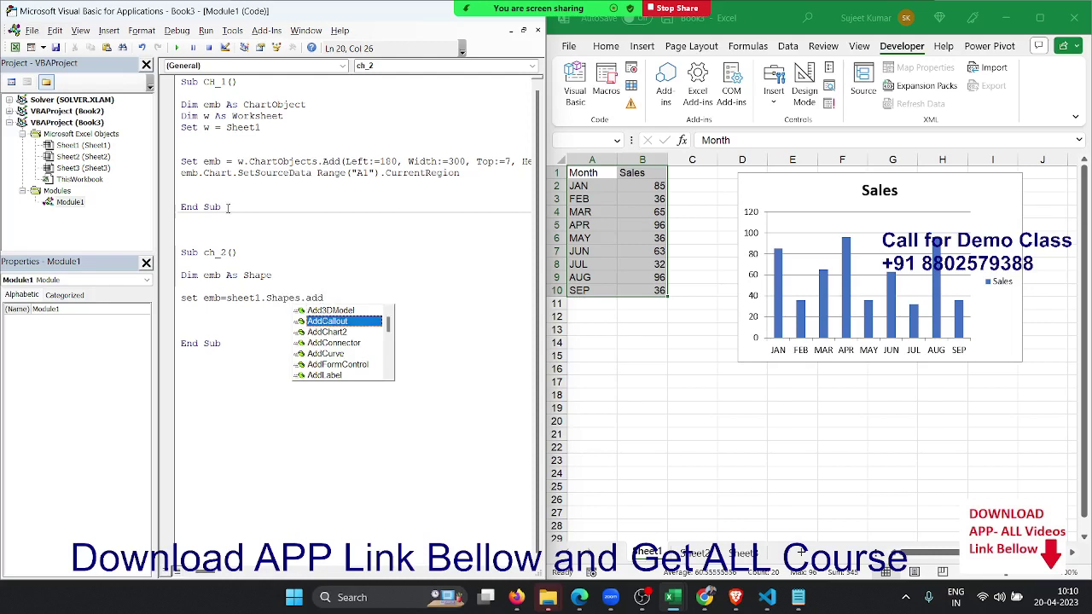
key(Down)
key(Tab)
key(BackSpace)
Add a line emb.Chart.SetSourceData :=Selection below the Set emb line.
key(Return)
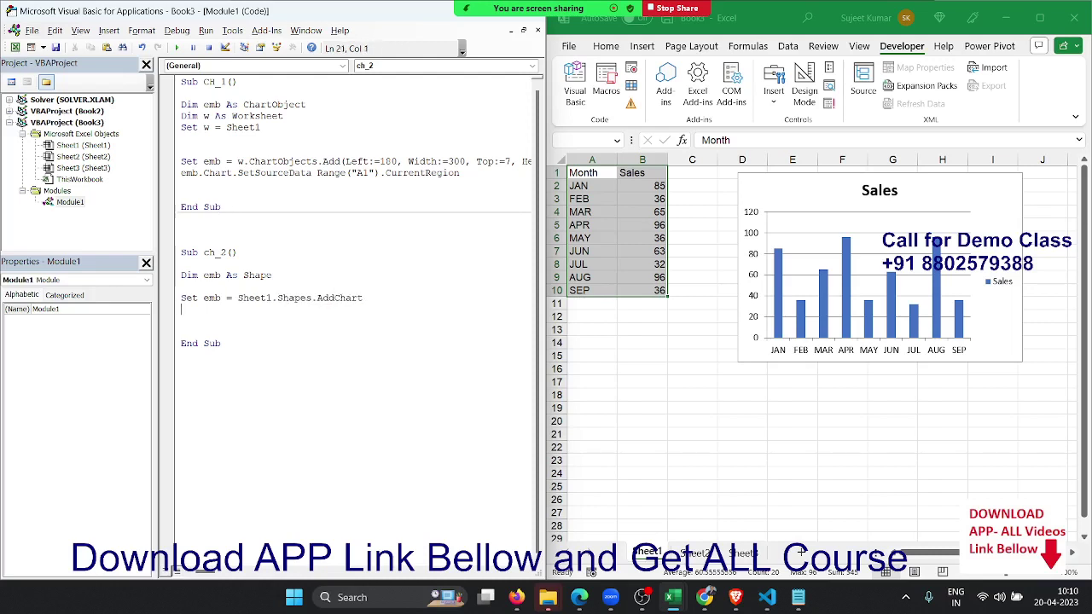
key(Return)
text(em)
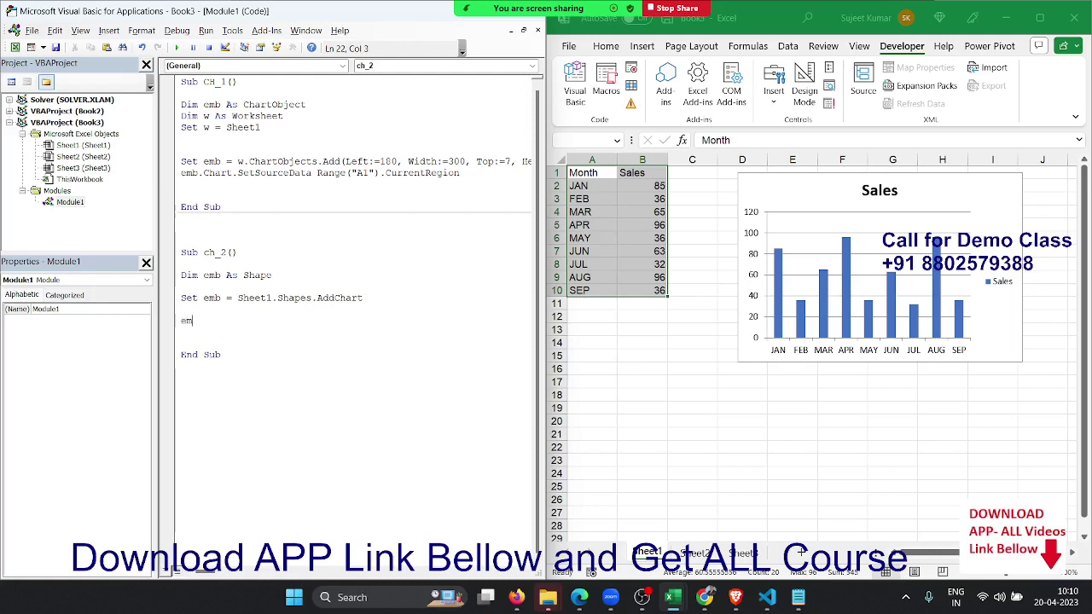
text(b.)
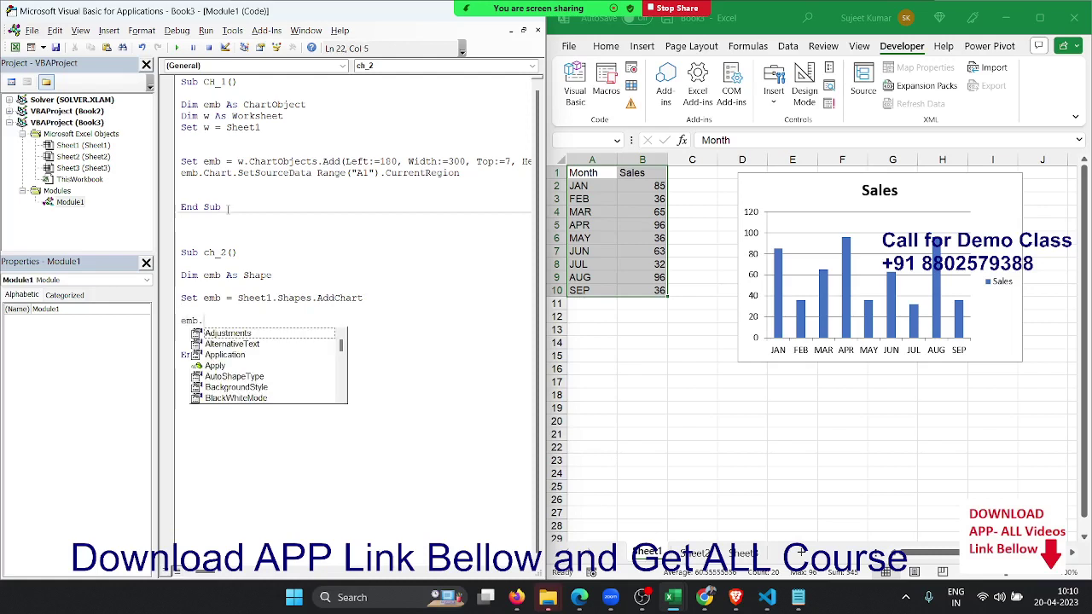
text(cha)
key(Tab)
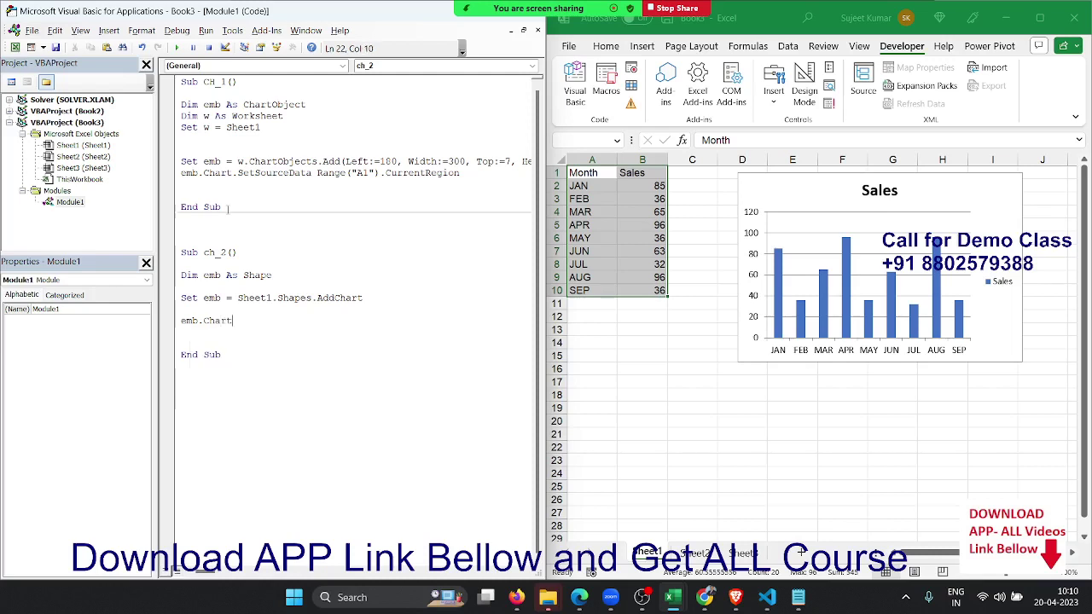
text(.s)
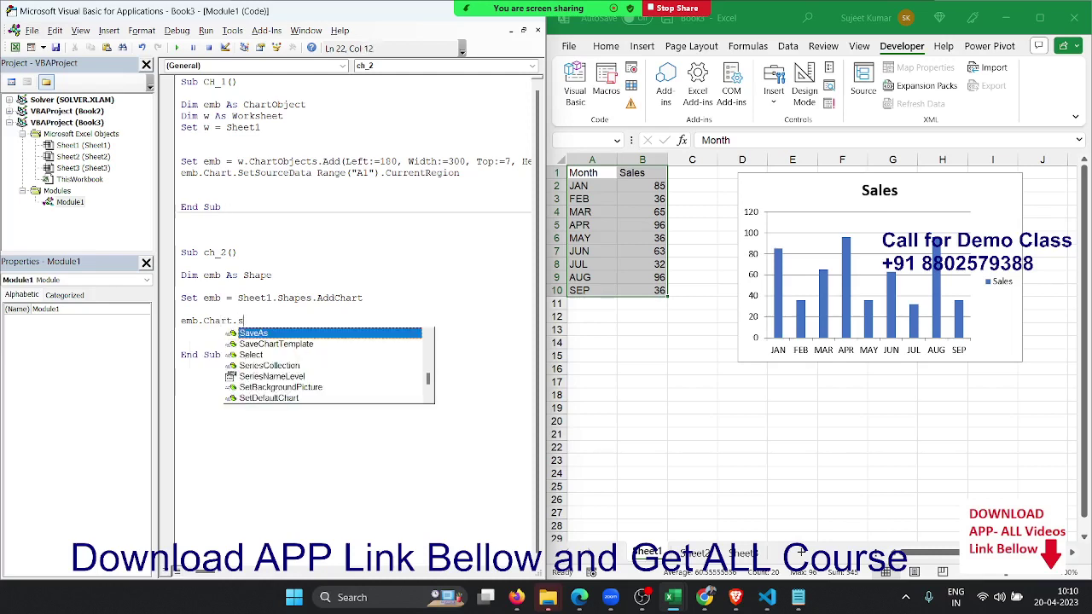
text(et)
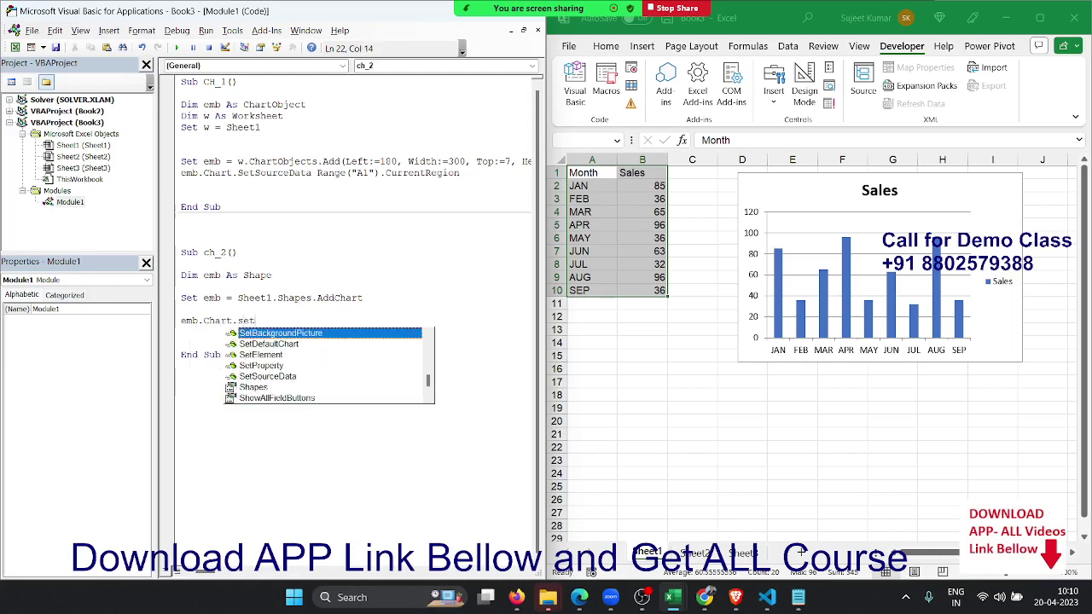
key(Down)
key(Down)
key(Down)
key(Down)
key(Tab)
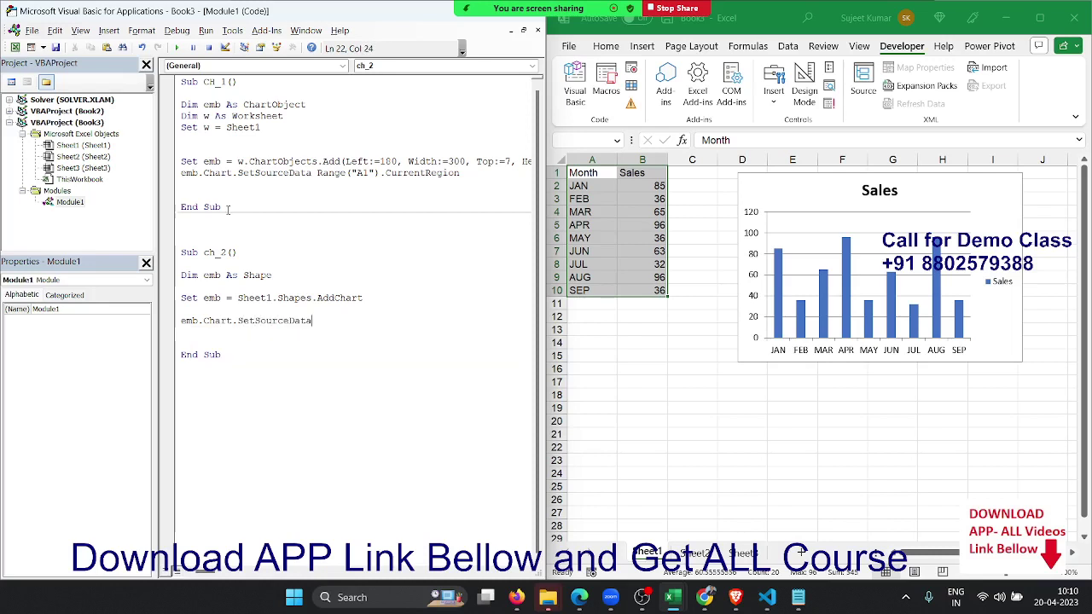
text(:)
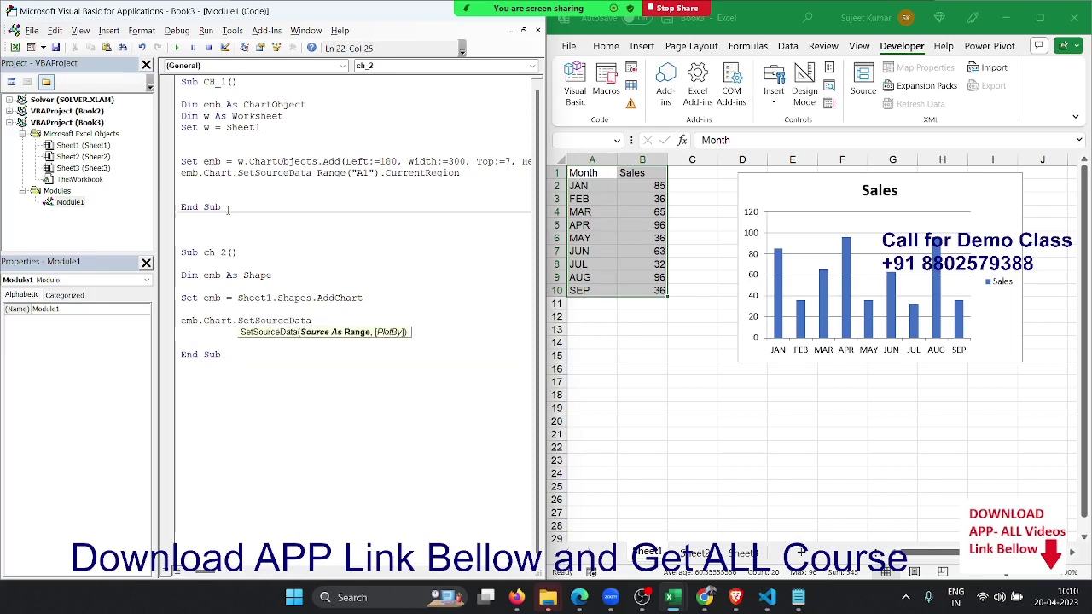
text(=)
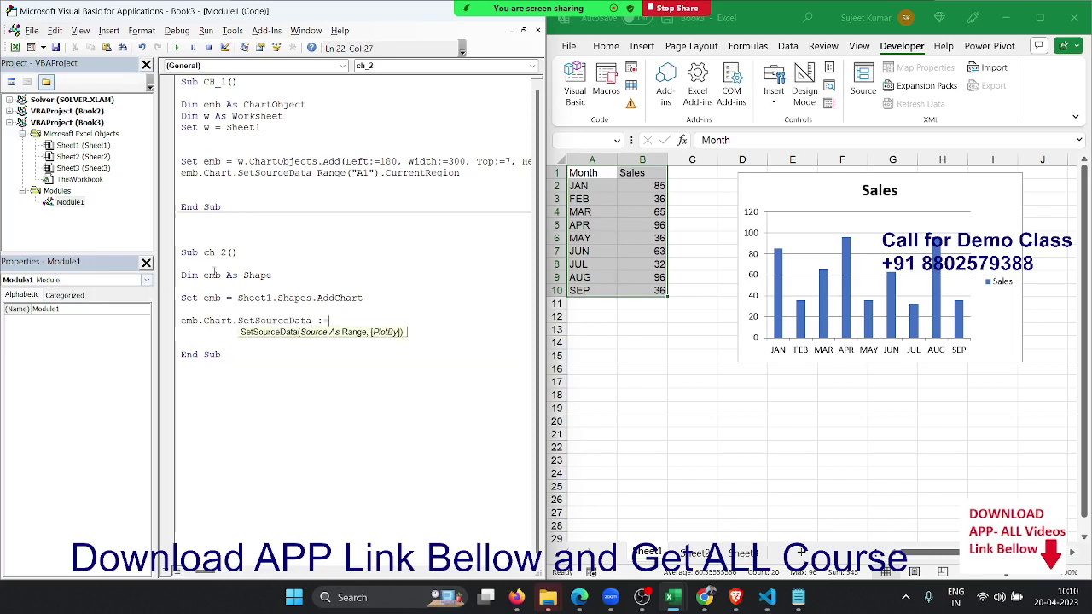
text(se)
text(lection)
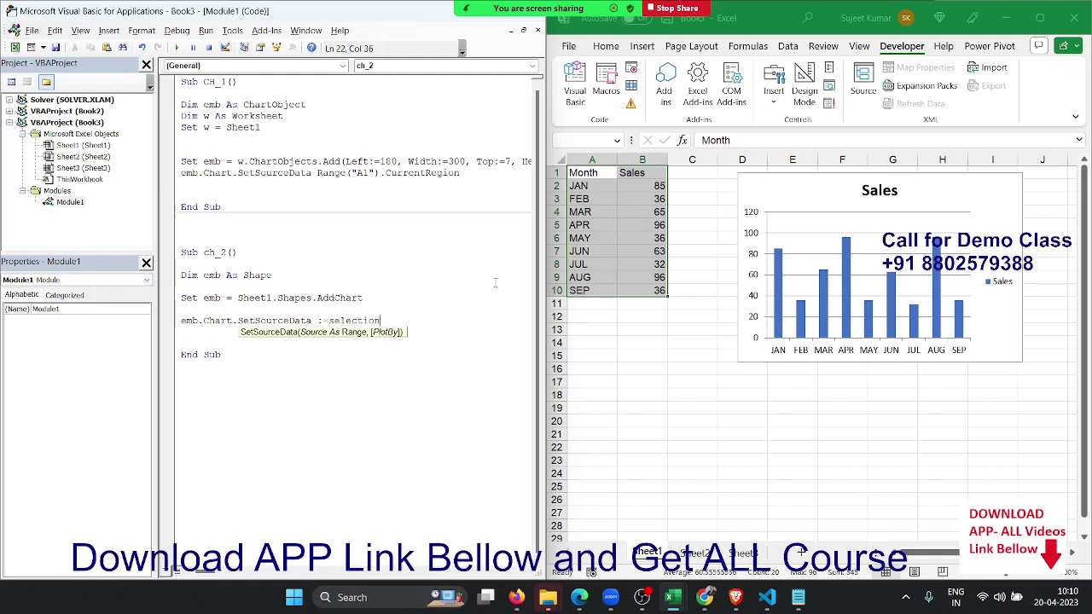
key(Return)
key(Return)
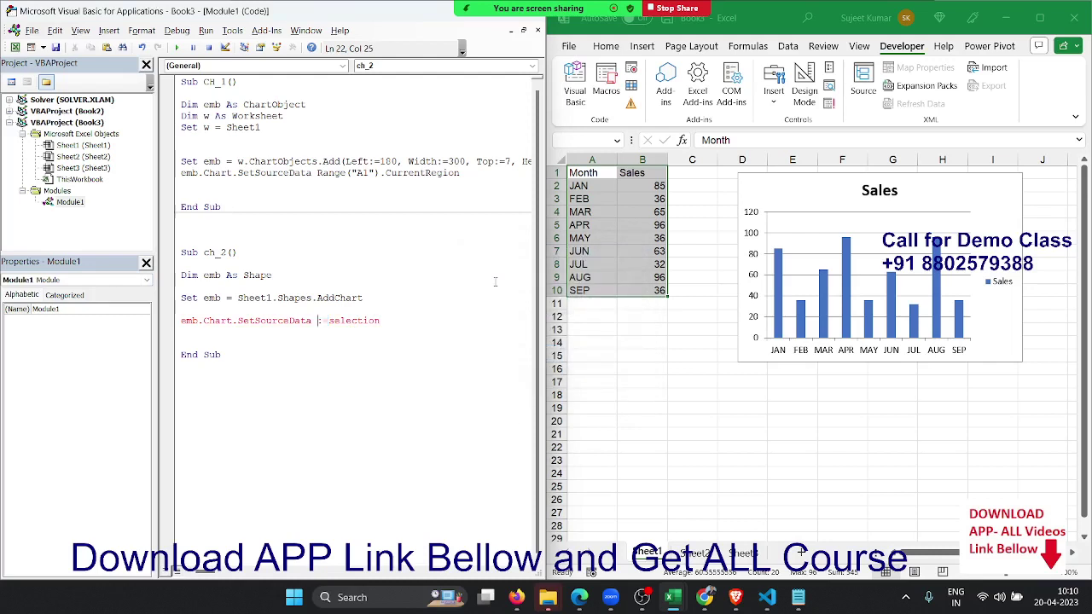
Insert the Source argument name so the line reads SetSourceData Source:=Selection.
key(BackSpace)
click(294, 321)
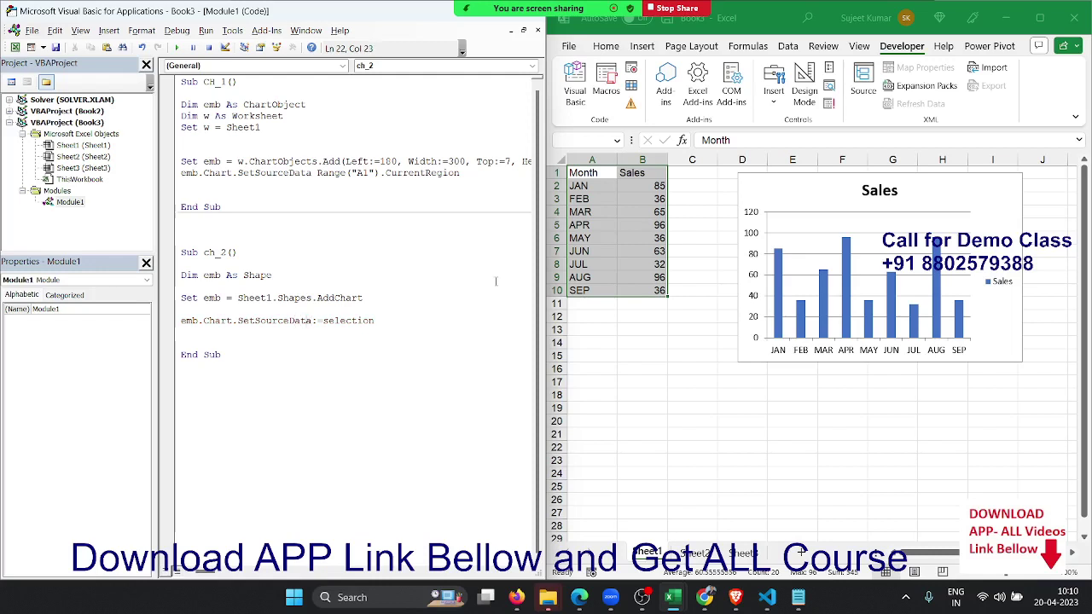
text(source)
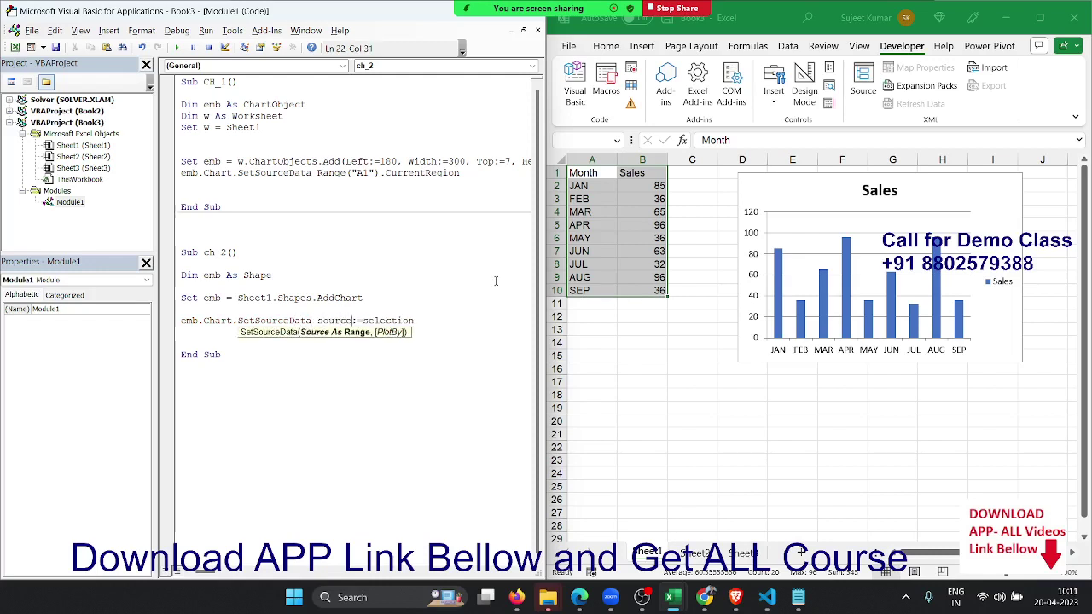
click(343, 379)
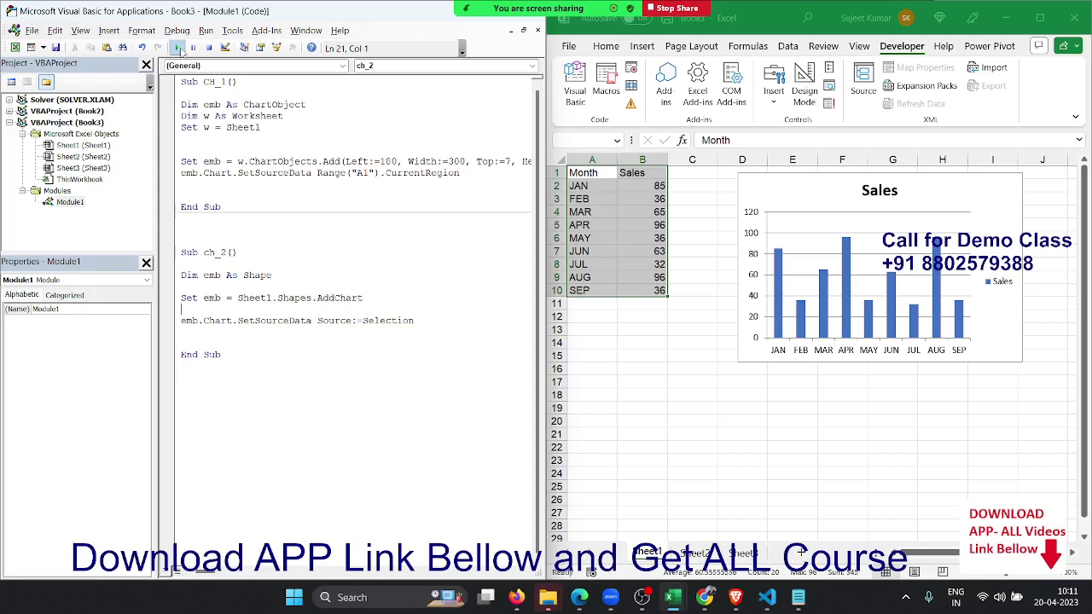
Run ch_2 to add a new Sales chart, move it aside, and review ChartObject and Shapes in the code.
click(178, 48)
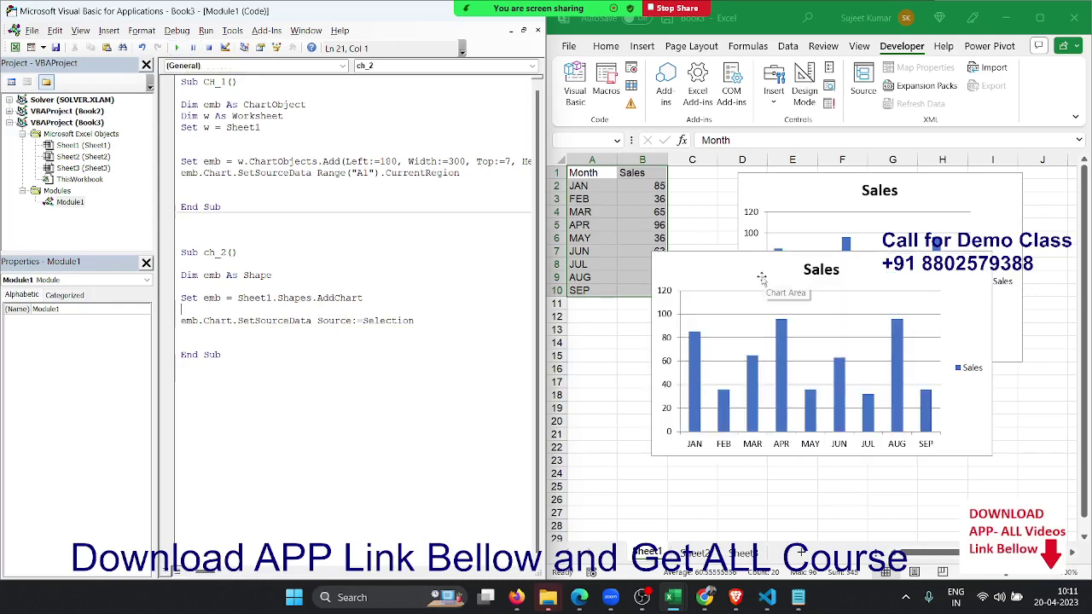
mouse_move(762, 273)
mouse_down()
mouse_move(833, 296)
mouse_move(815, 198)
mouse_up()
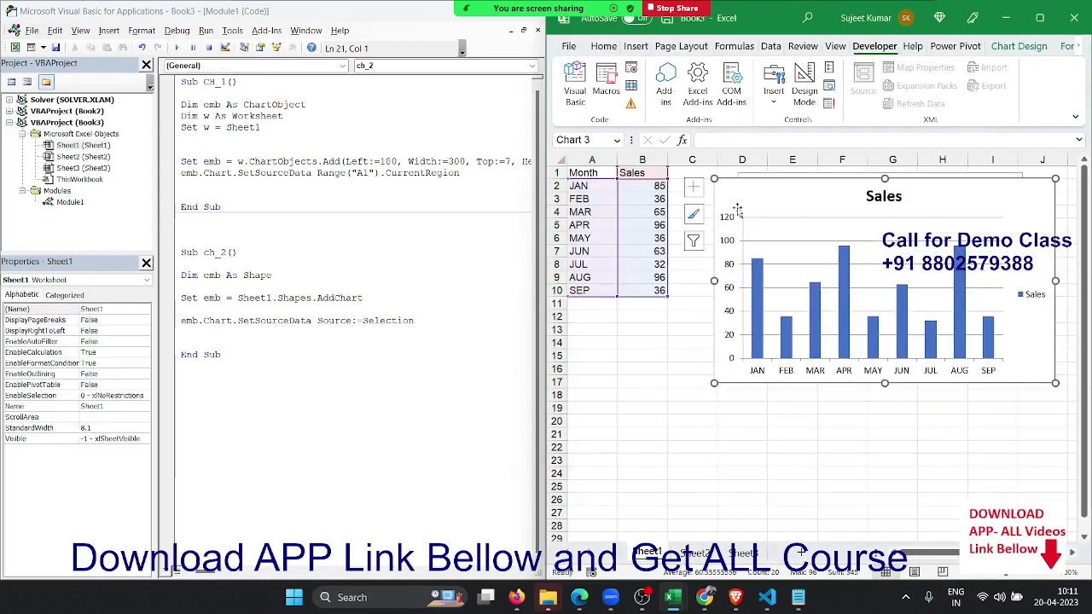
double_click(273, 104)
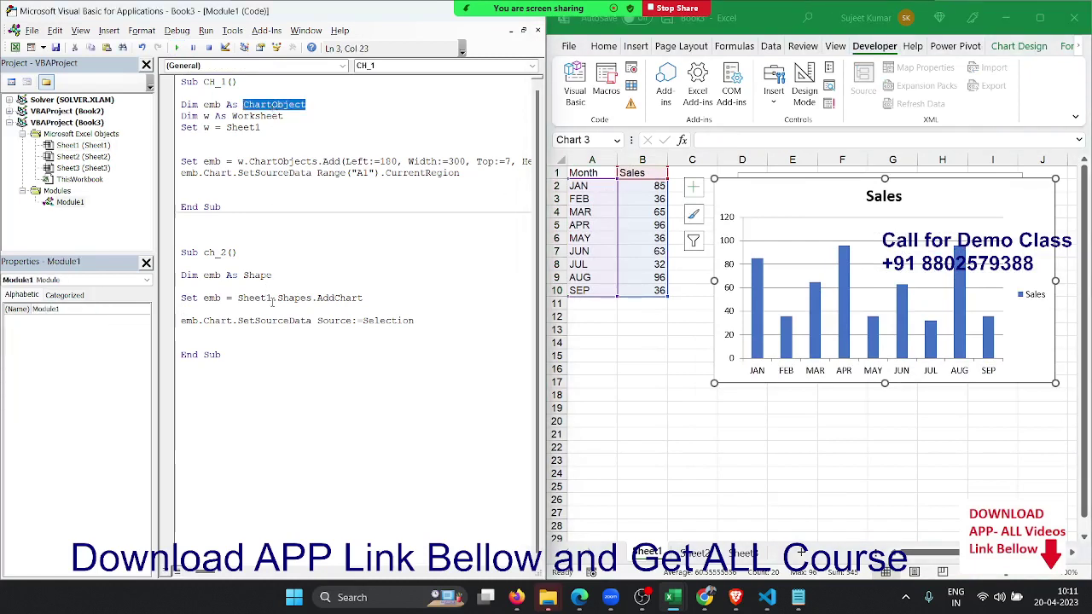
double_click(301, 298)
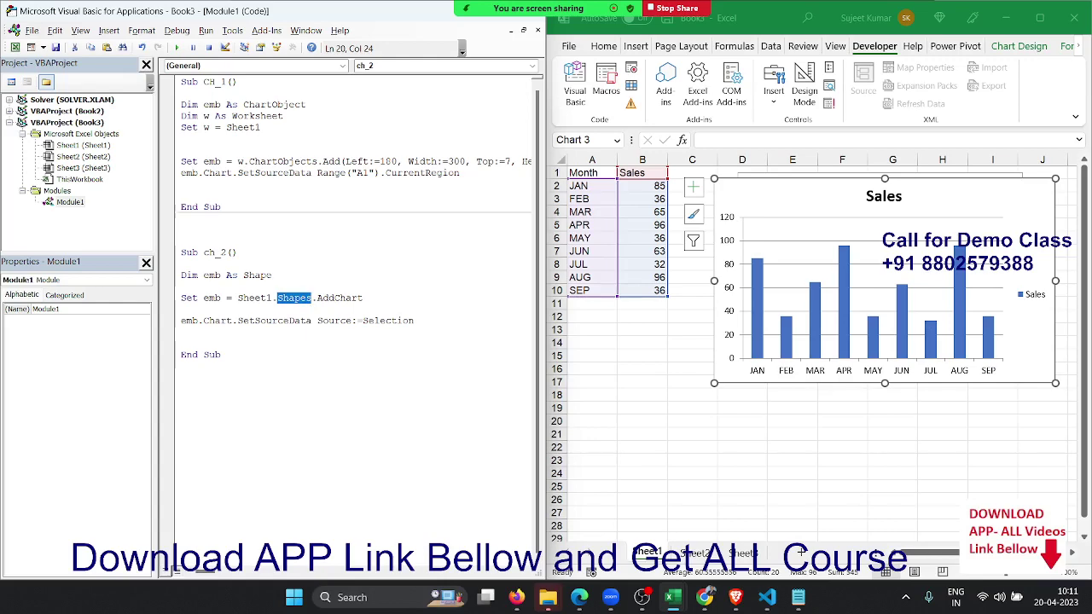
Delete the newer and the older Sales column charts from the sheet.
click(851, 184)
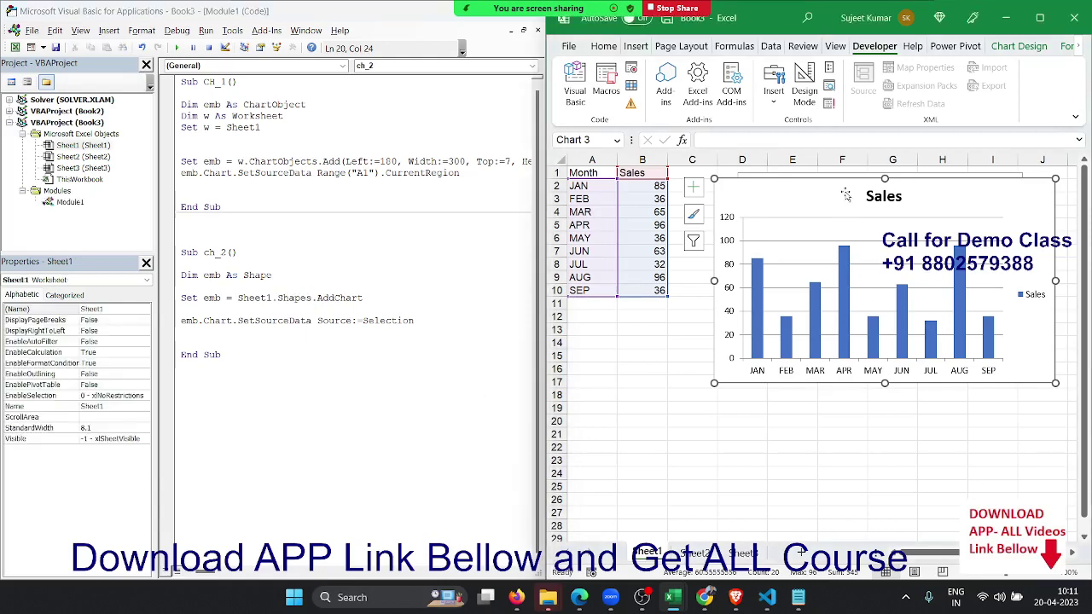
key(Delete)
click(851, 193)
key(Delete)
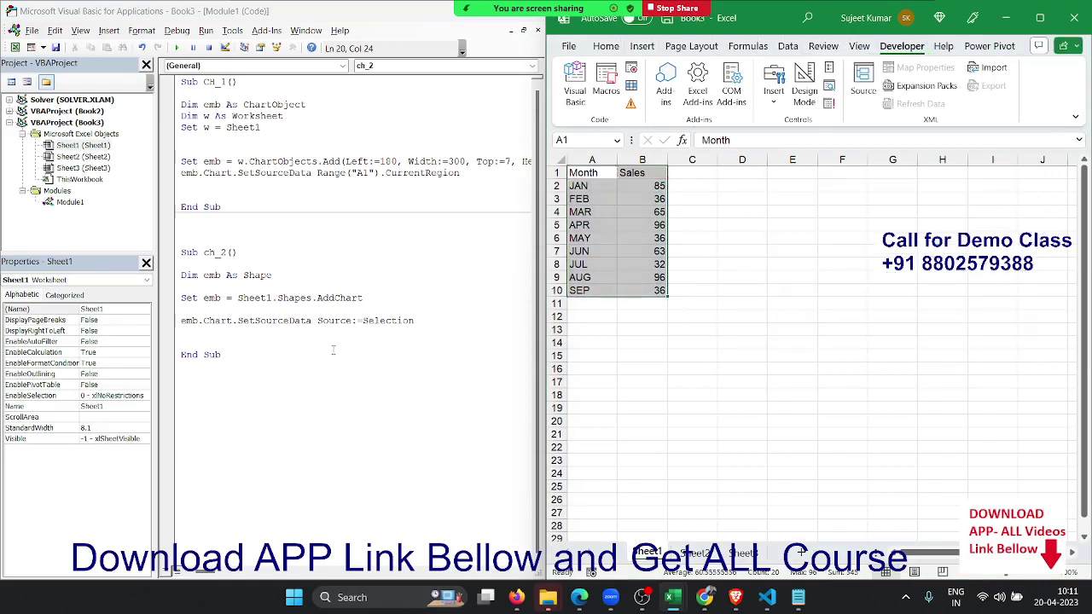
Start a new line emb.Chart.ChartType below the SetSourceData line.
click(275, 333)
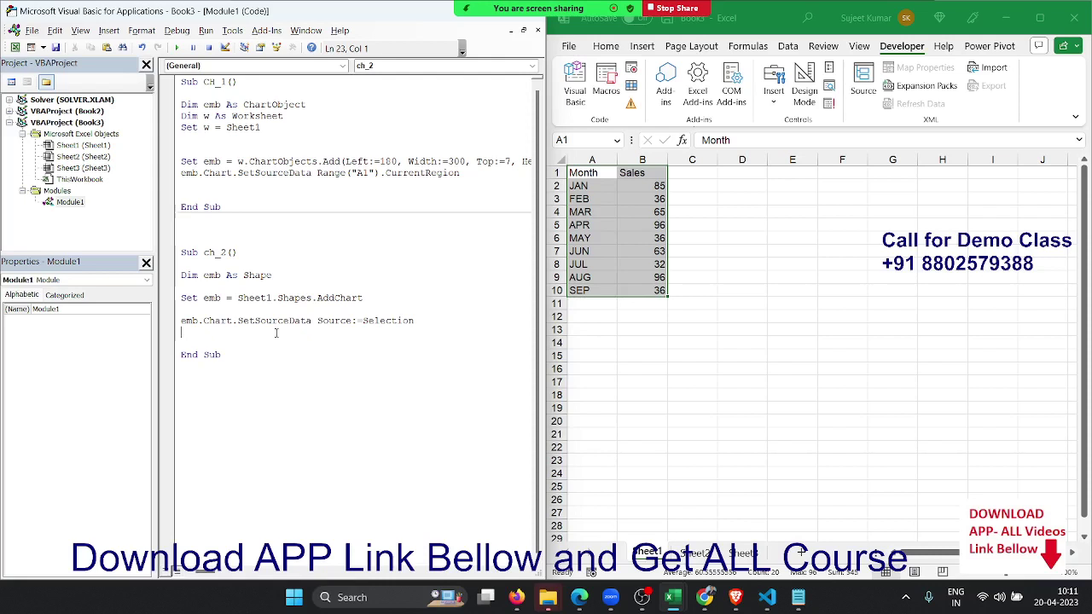
text(emb)
text(.ch)
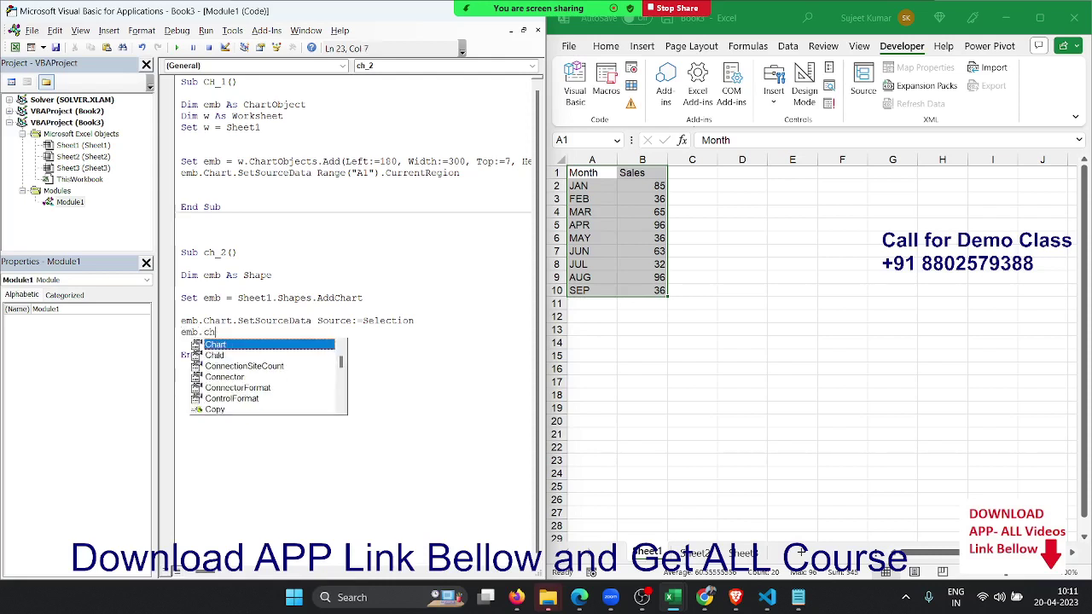
key(Tab)
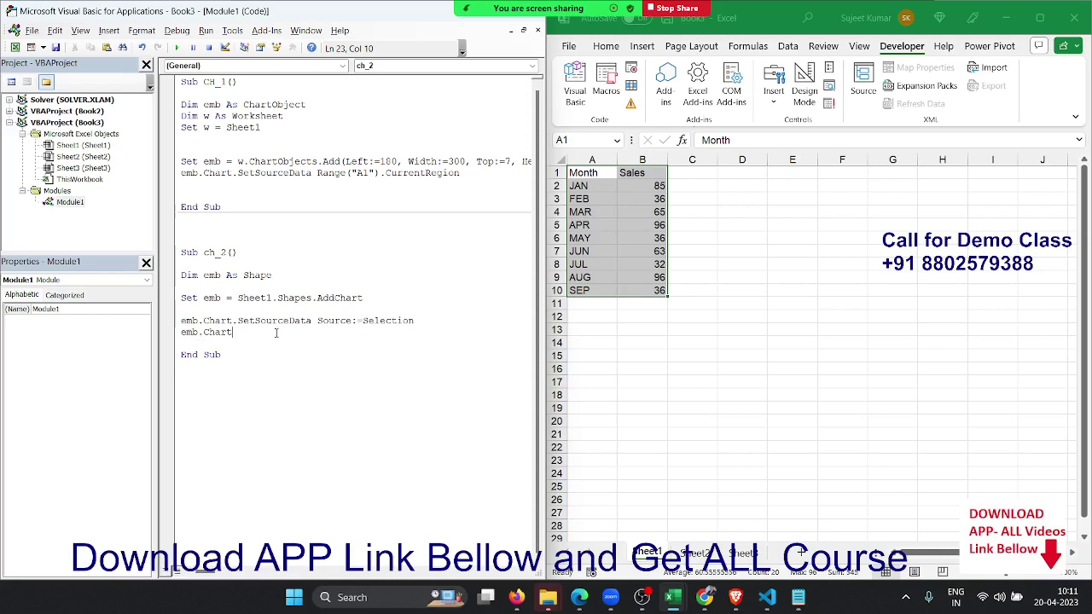
text(.ch)
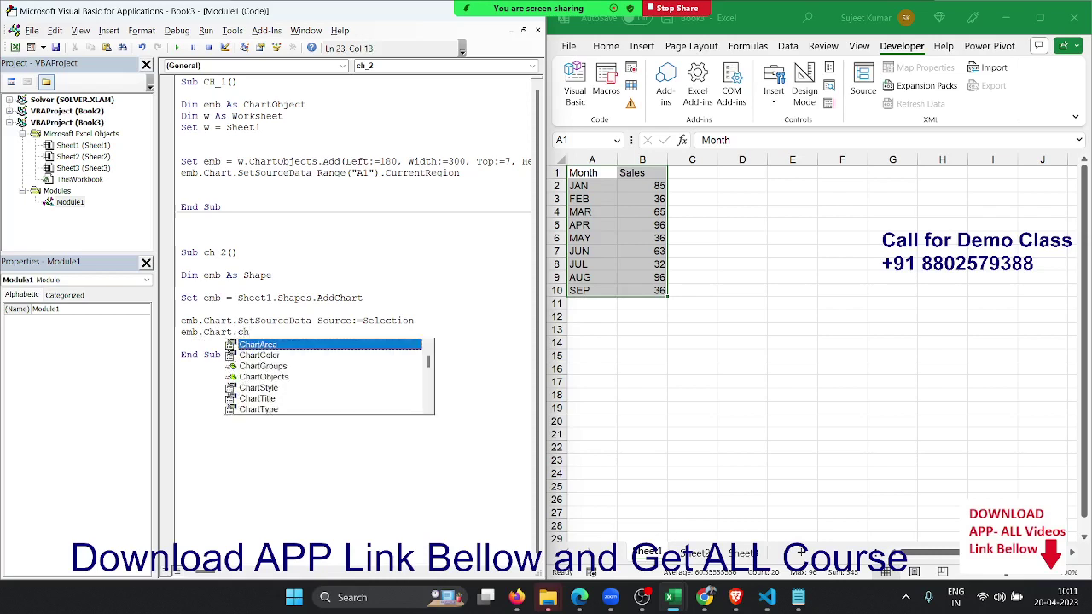
key(Down)
key(Down)
key(Down)
key(Down)
key(Down)
key(Down)
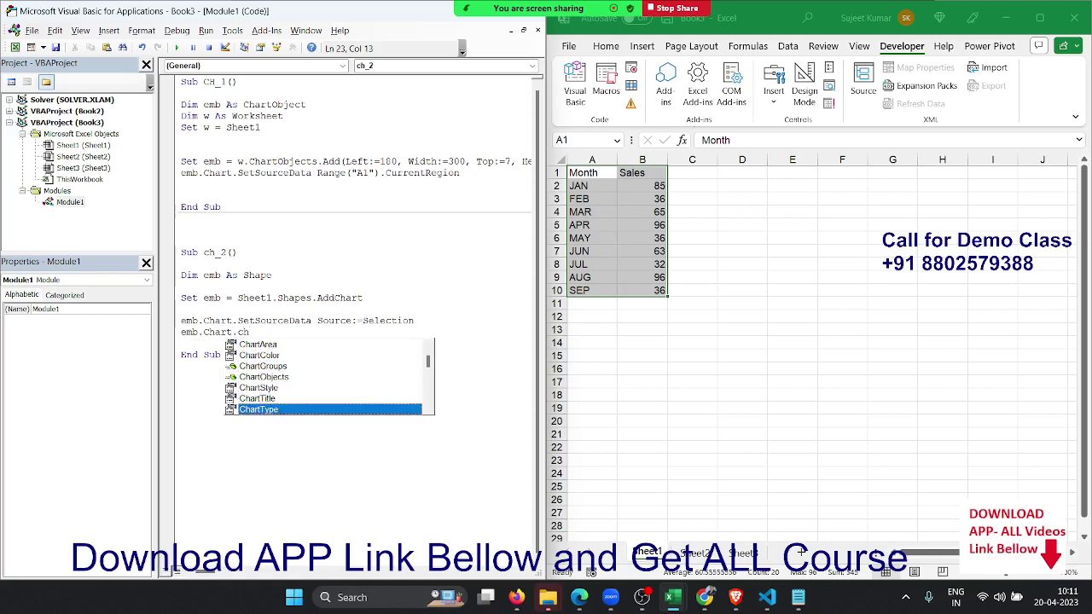
key(Down)
key(Up)
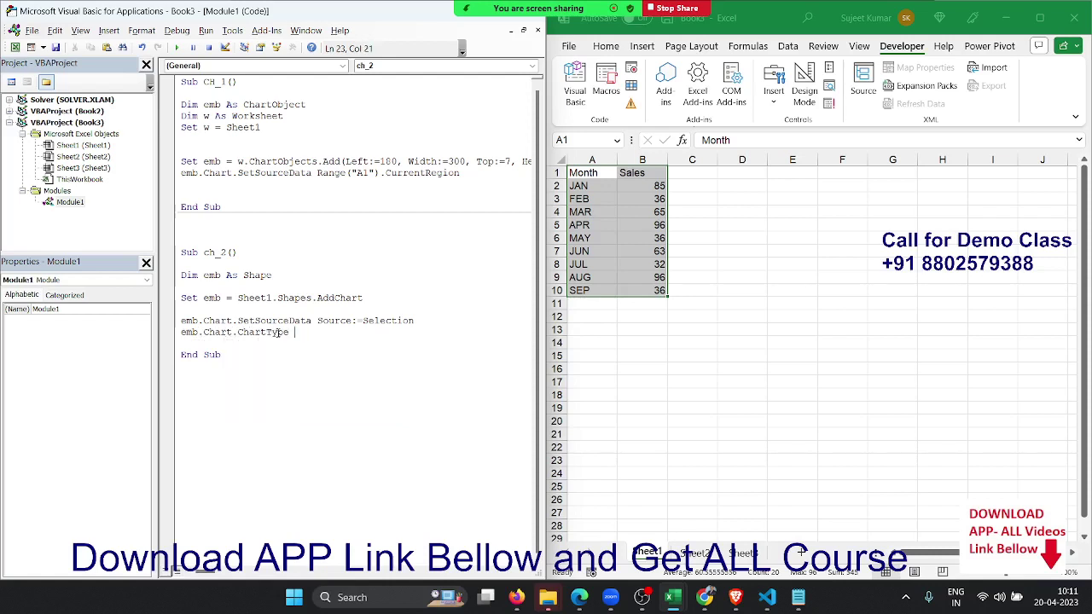
key(BackSpace)
Assign xlPie as the chart type from the constant suggestions.
text(=)
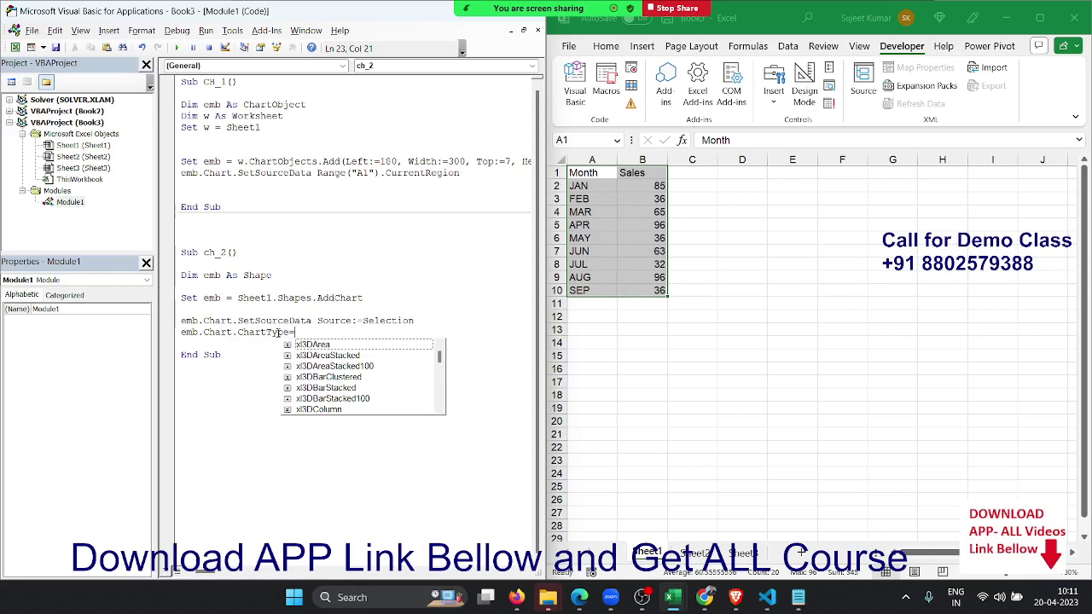
key(Down)
key(Down)
key(Down)
key(Down)
key(Down)
key(Down)
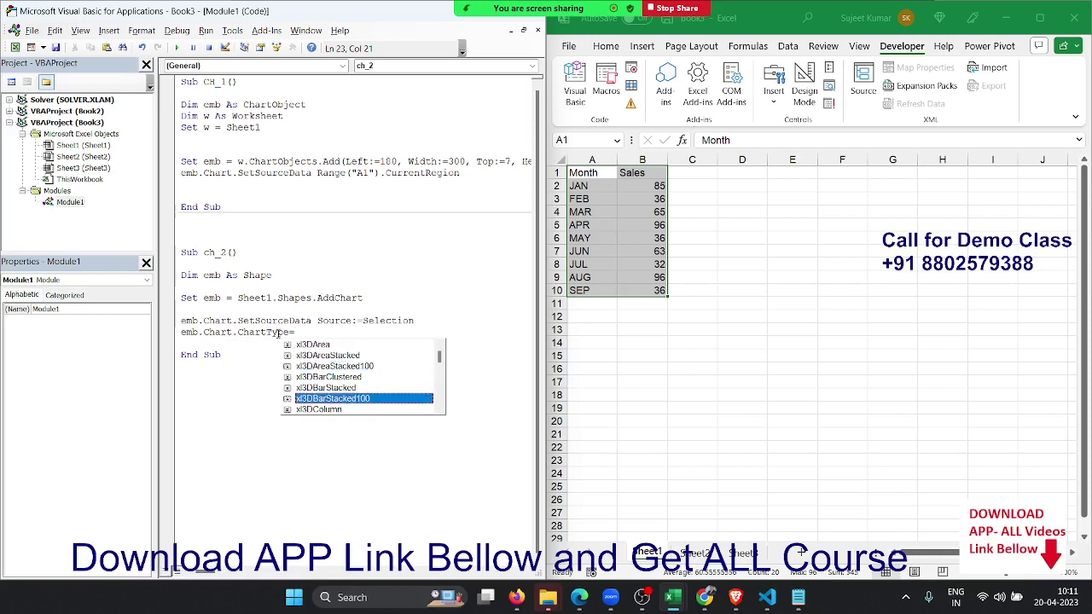
key(Down)
key(Down)
key(Down)
key(Down)
key(Down)
key(Down)
key(Down)
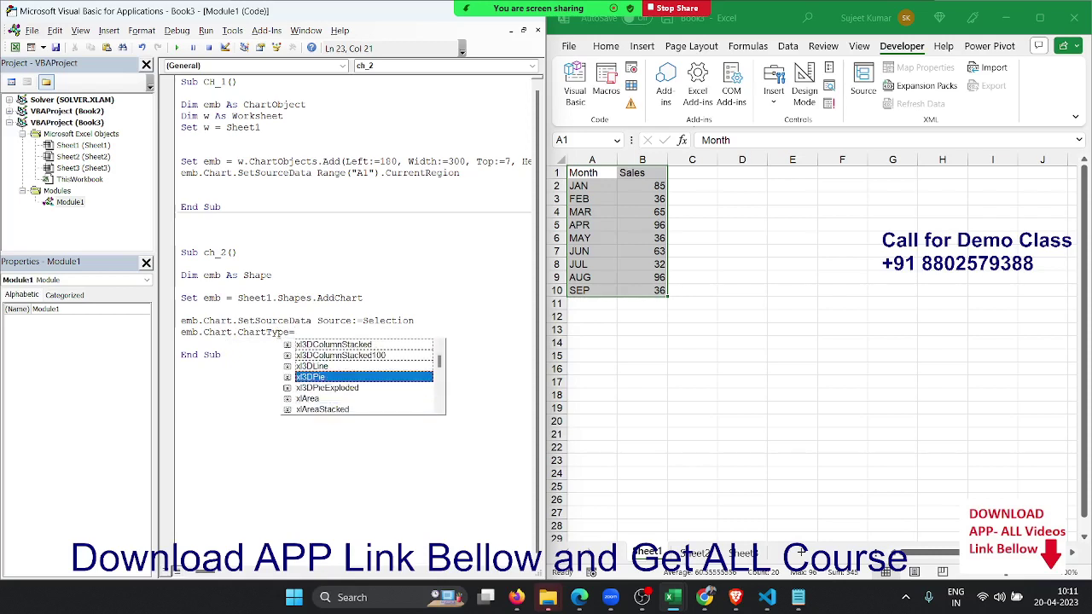
key(Down)
key(Down)
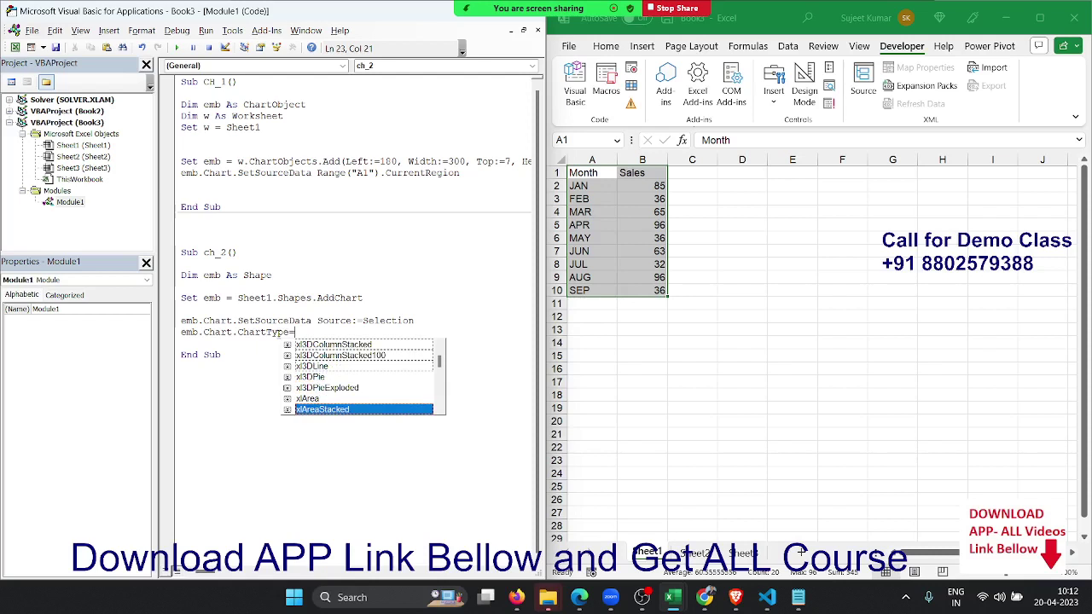
key(Down)
key(Down)
key(Down)
key(Down)
key(Down)
key(Down)
key(Down)
key(Down)
key(Down)
key(Down)
key(Down)
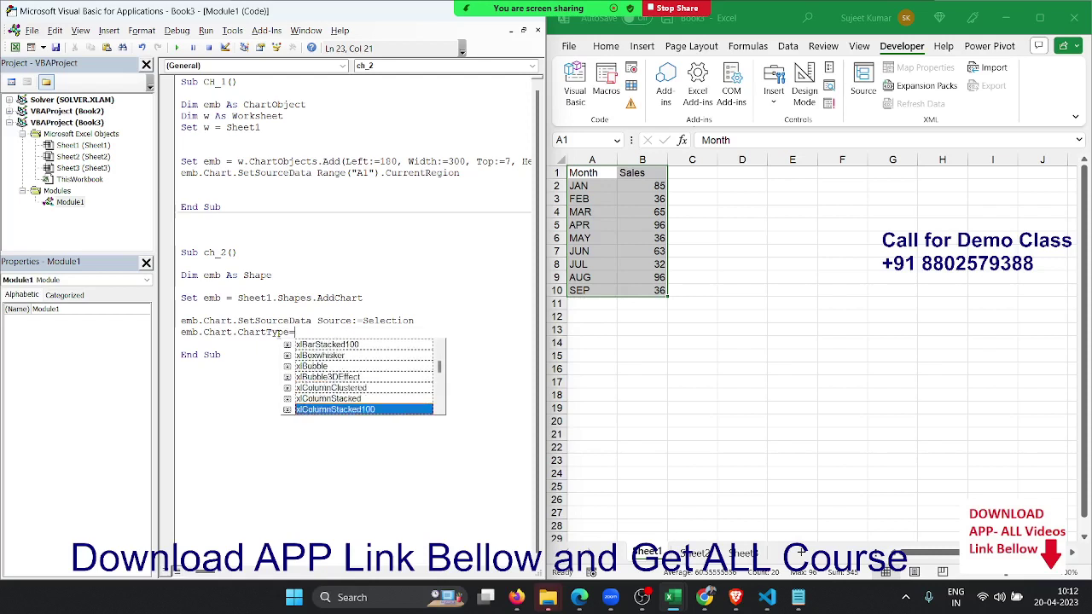
key(Down)
key(Down)
key(Down)
key(Down)
key(Down)
key(Down)
key(Down)
key(Down)
key(Down)
key(Down)
key(Down)
key(Down)
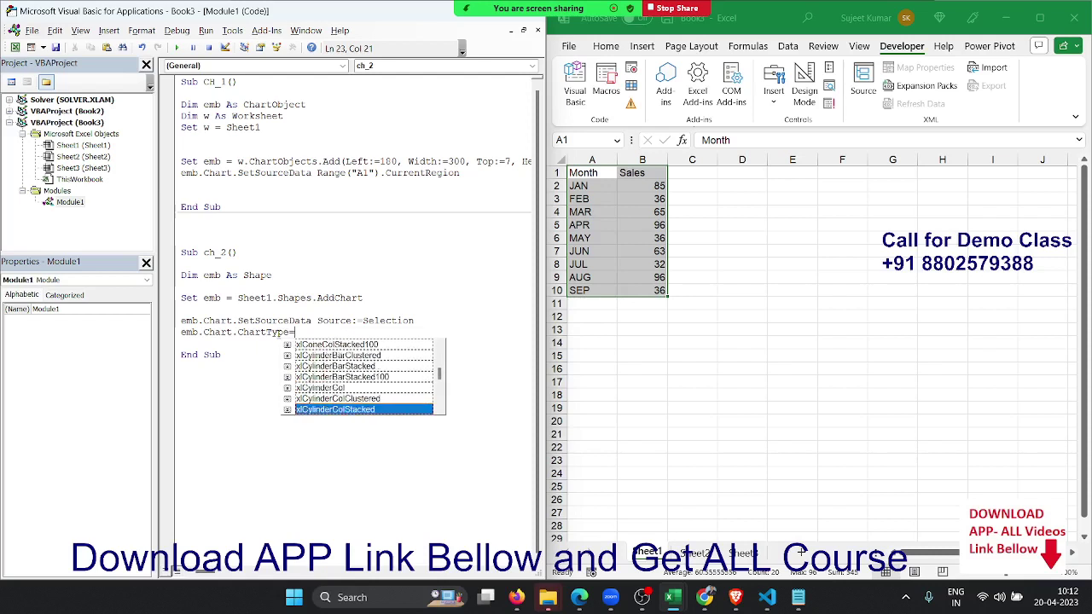
key(Down)
key(Down)
key(Down)
key(Down)
key(Down)
key(Down)
key(Down)
key(Down)
key(Down)
key(Down)
key(Down)
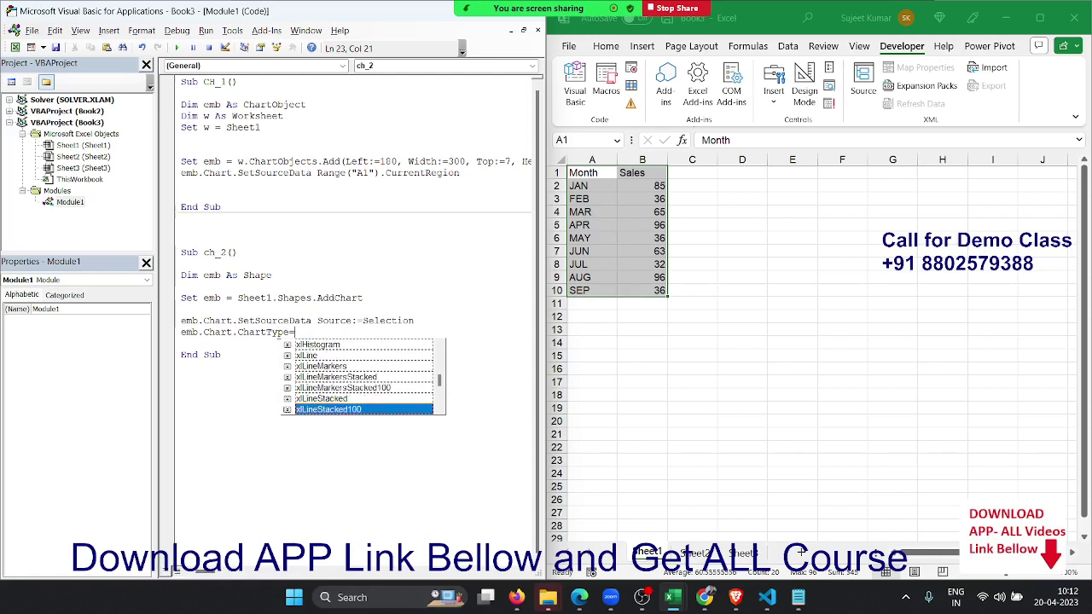
key(Down)
key(Down)
key(Tab)
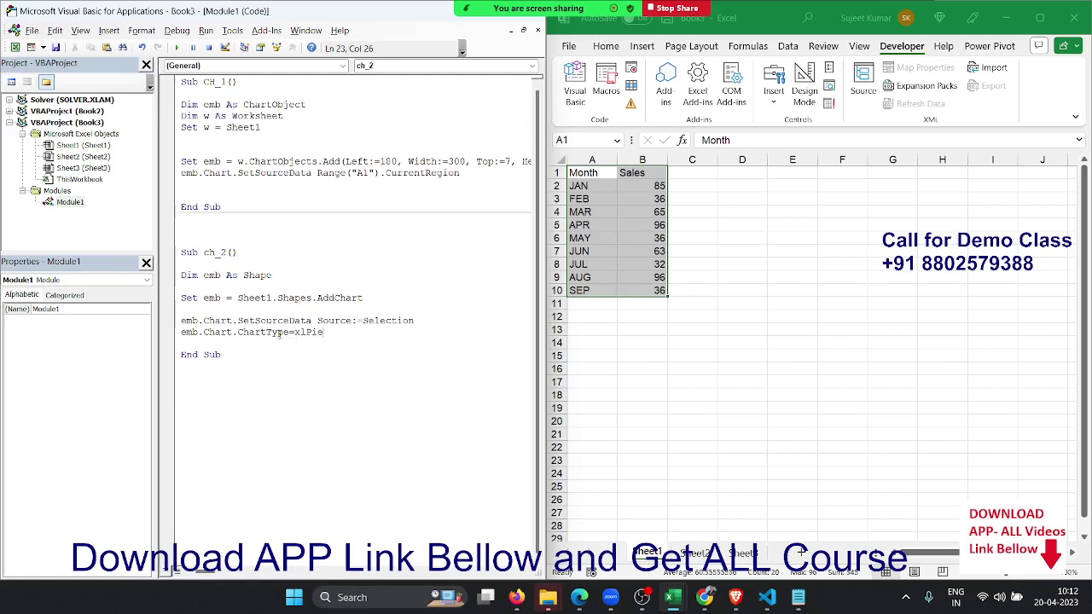
click(236, 383)
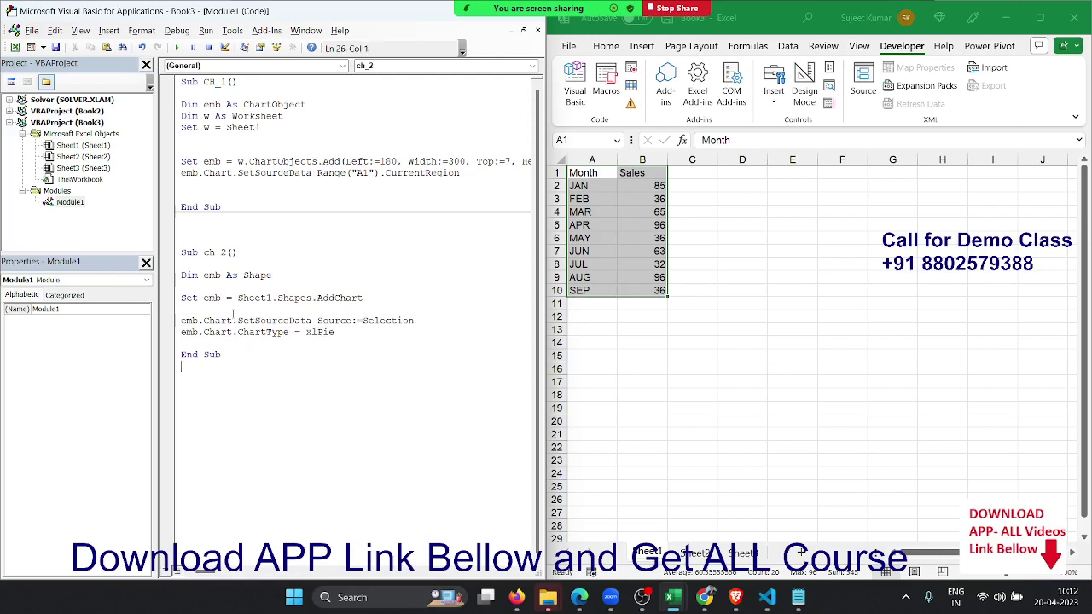
click(176, 47)
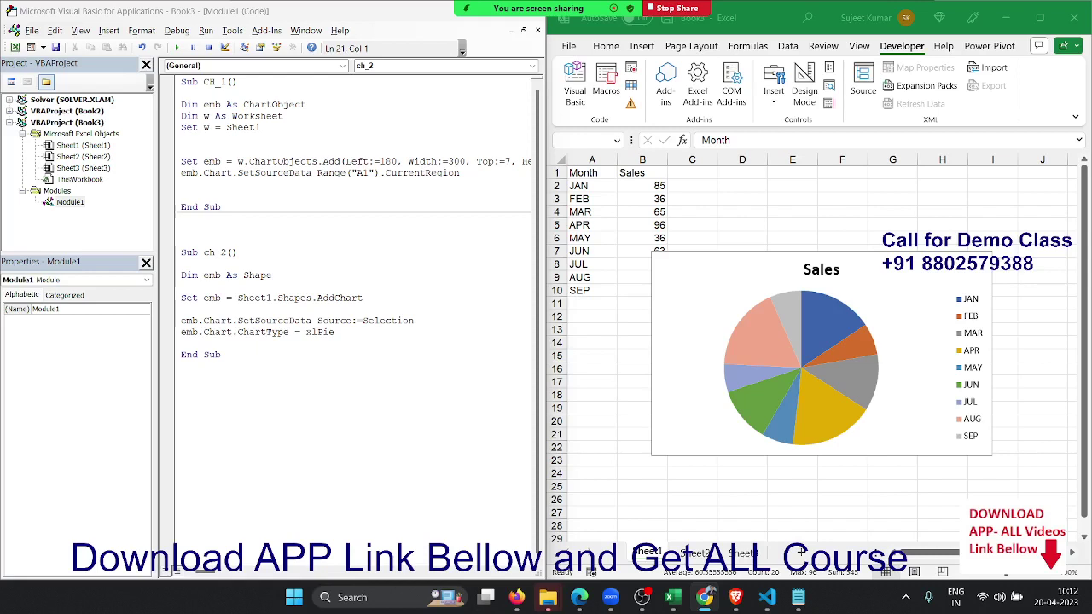
click(686, 294)
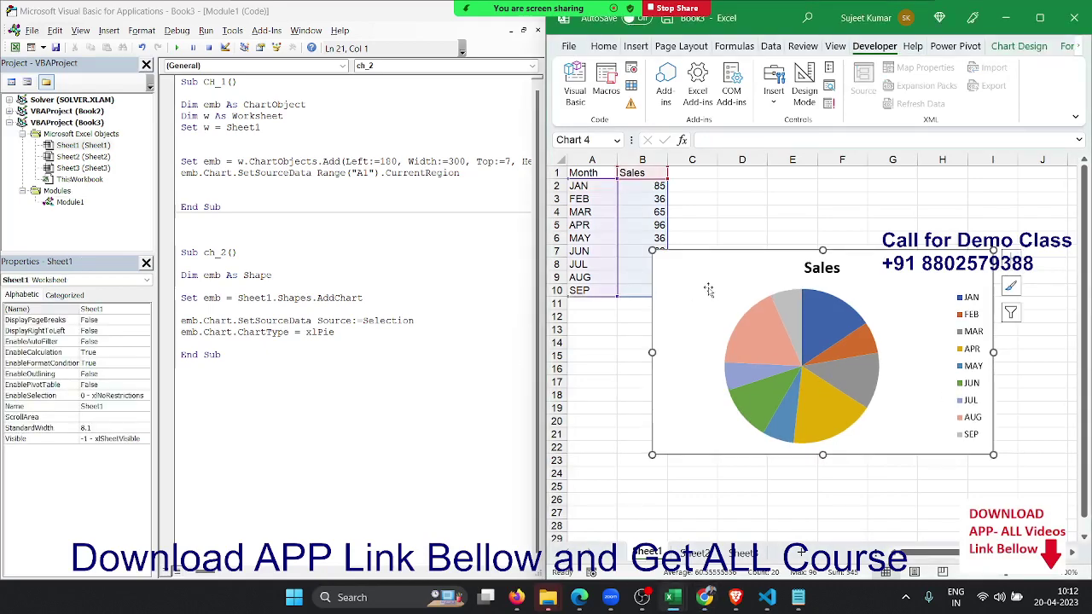
key(Delete)
click(296, 355)
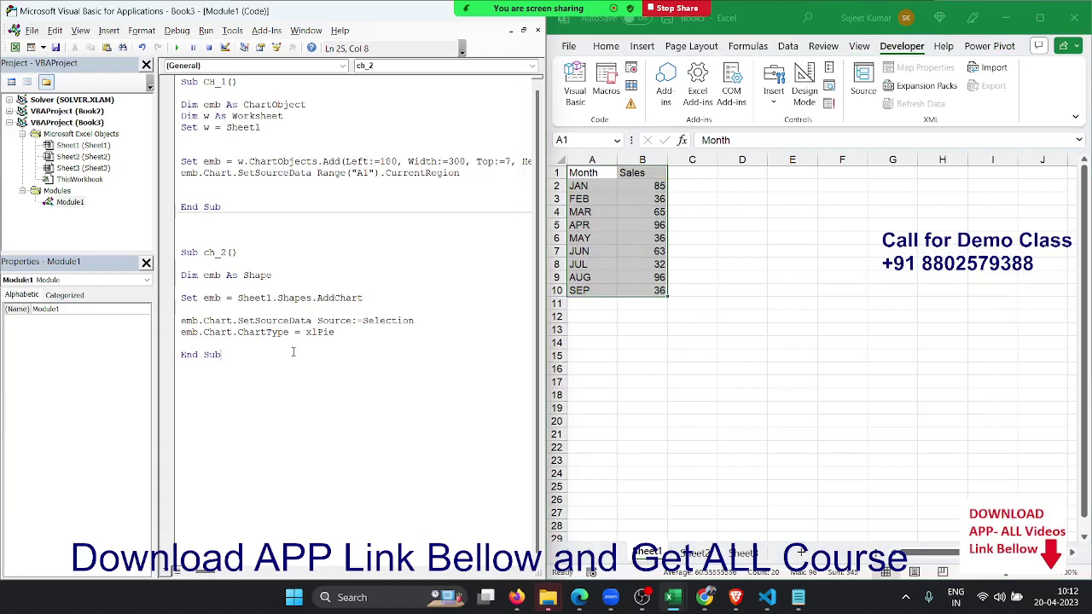
Add emb.Chart.ChartColor = vbRed before End Sub and run ch_2, which hits run-time error 5.
key(Return)
key(Up)
text(emb)
text(.Chart)
text(.)
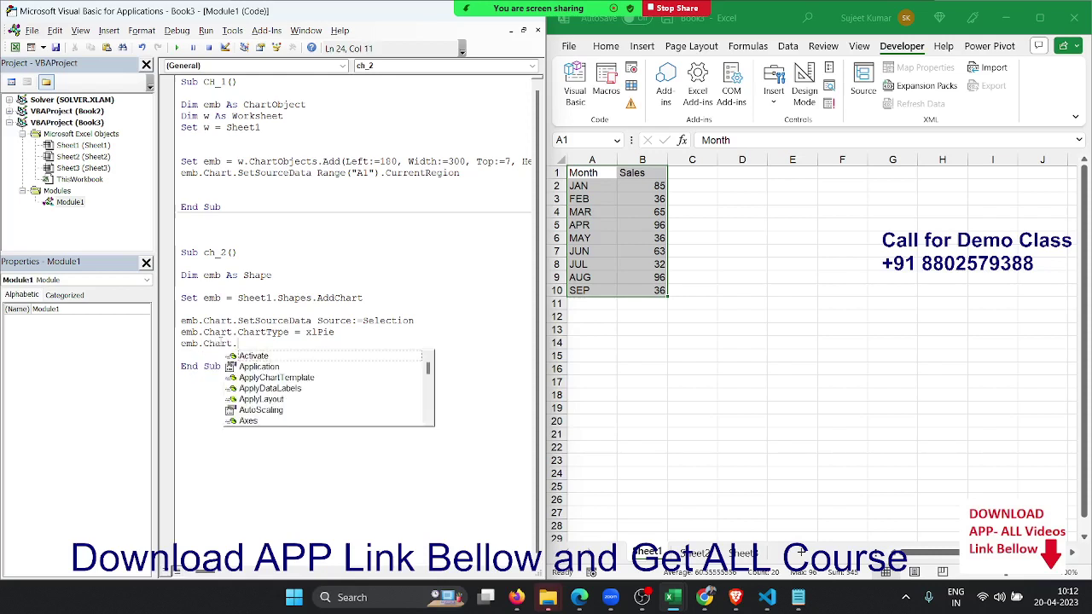
text(ch)
key(Down)
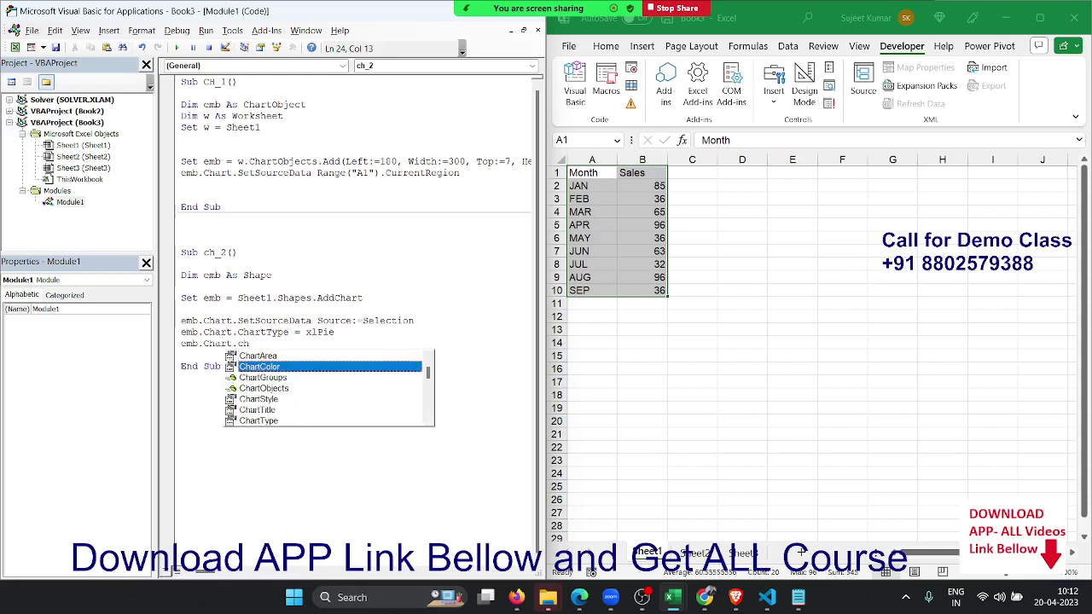
key(Tab)
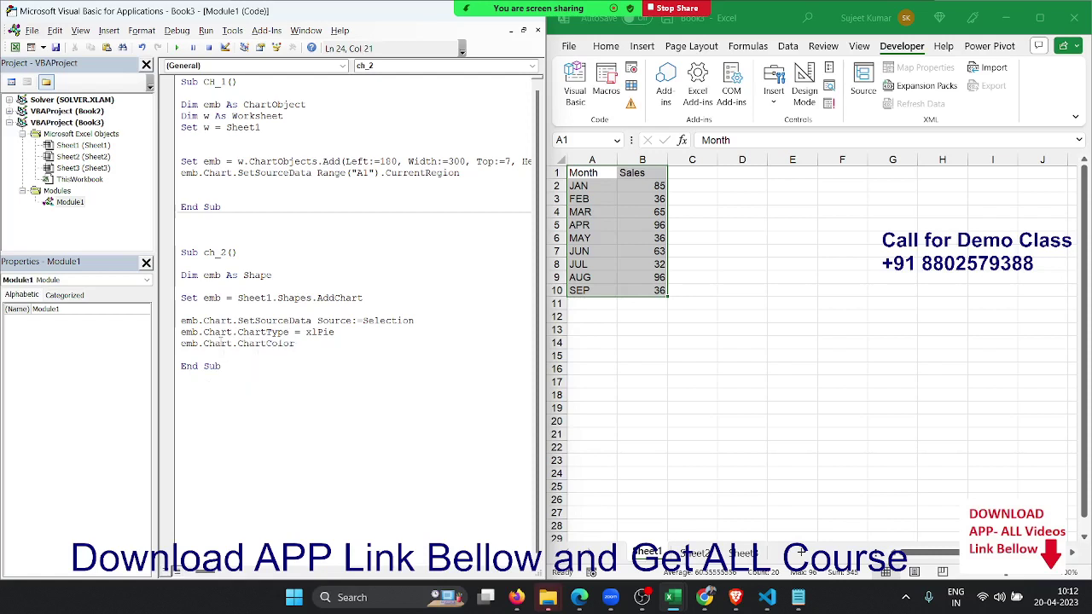
text(= vbRed)
key(Return)
click(177, 48)
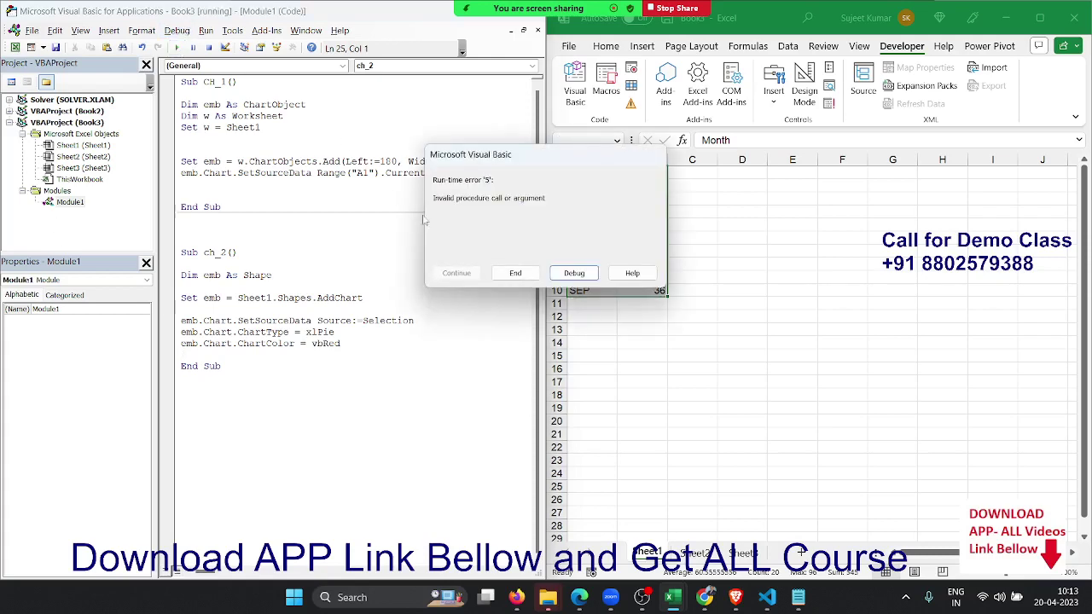
Debug the failing ChartColor line, retype vbRed, and rerun, dismissing the compile error.
click(583, 281)
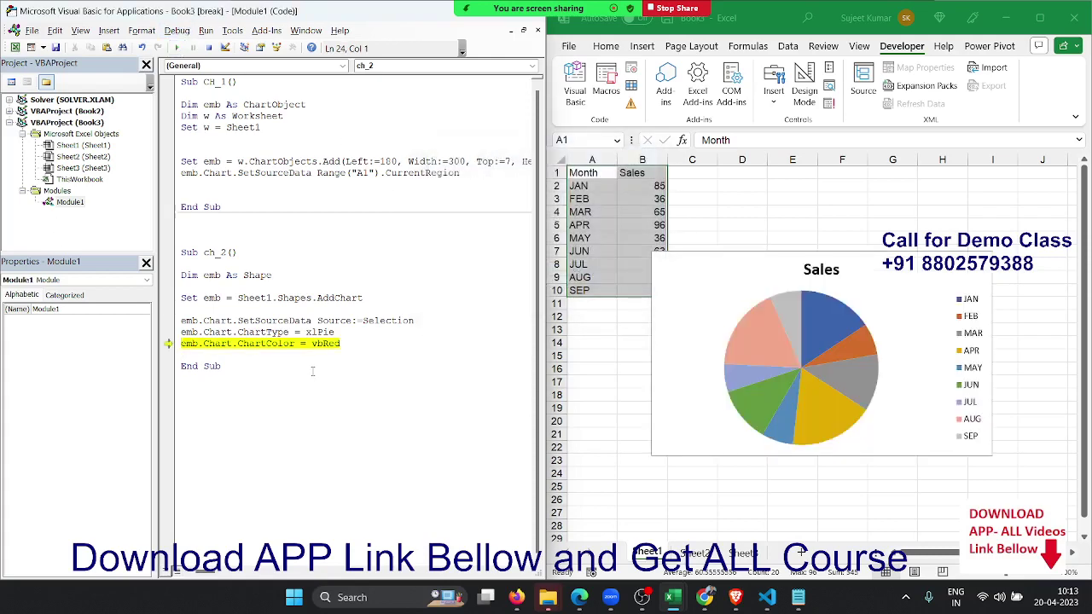
click(349, 343)
key(BackSpace)
key(BackSpace)
key(BackSpace)
key(BackSpace)
key(BackSpace)
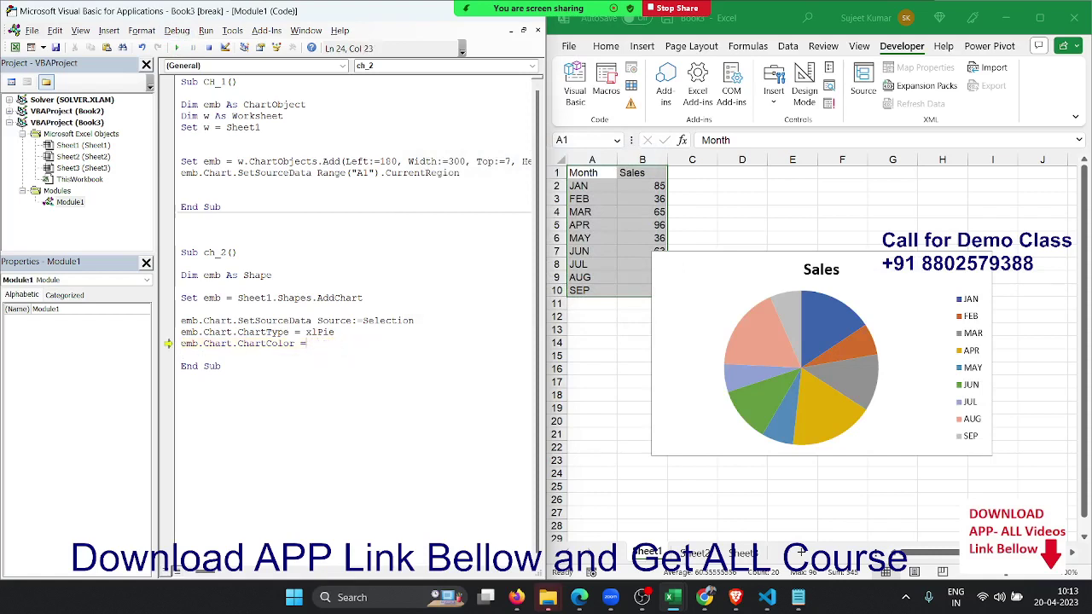
key(BackSpace)
key(BackSpace)
key(BackSpace)
key(BackSpace)
click(208, 48)
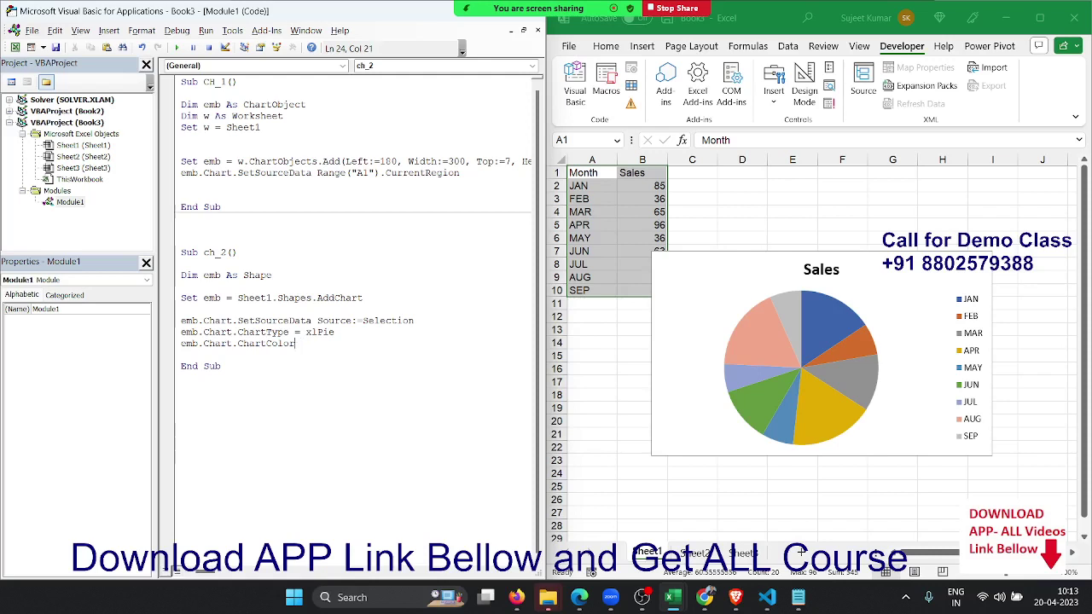
text(vb)
text(red)
click(295, 332)
click(176, 48)
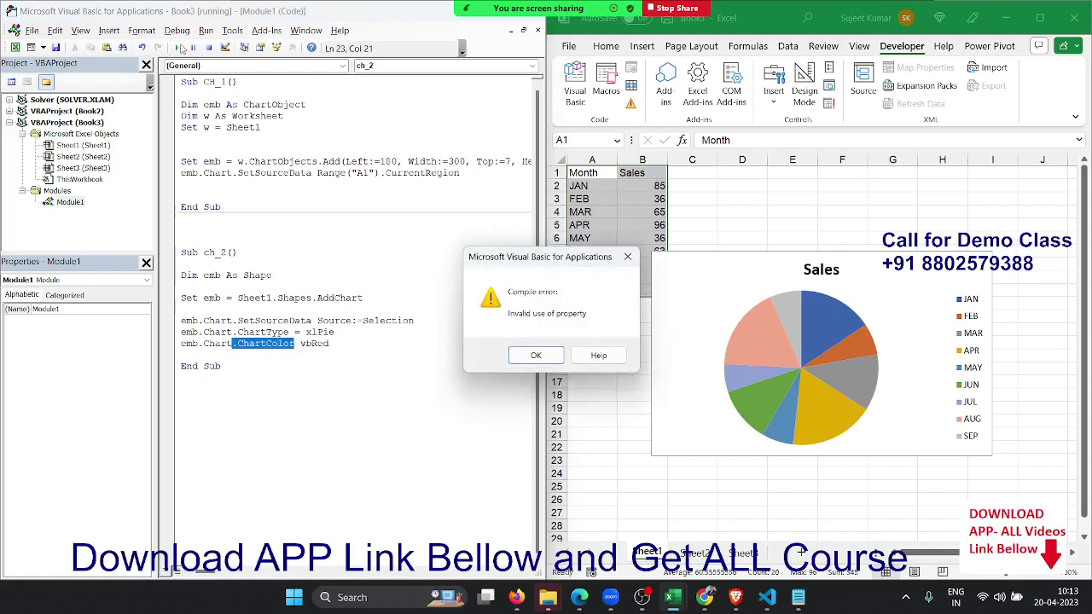
key(Return)
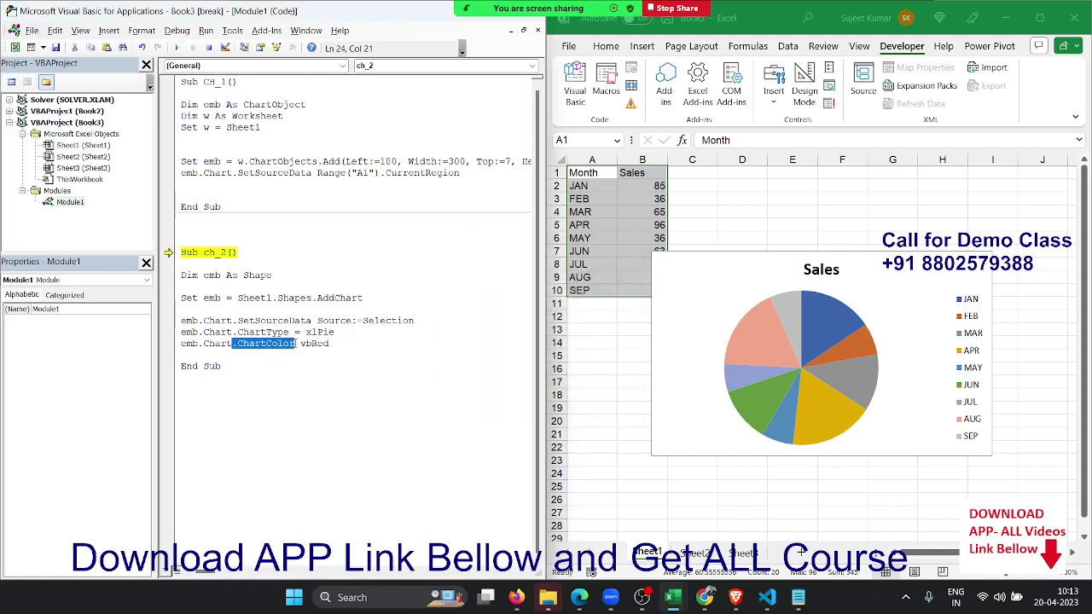
Insert = before vbRed, rerun ch_2, and end the run-time error '5'.
click(301, 343)
text(=)
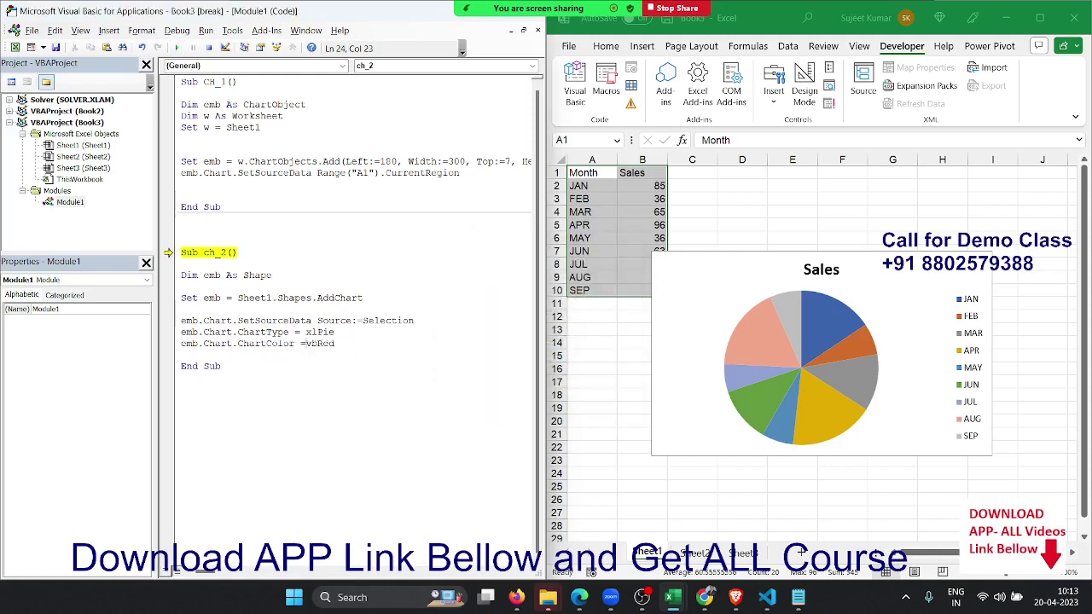
click(327, 371)
click(266, 321)
click(176, 48)
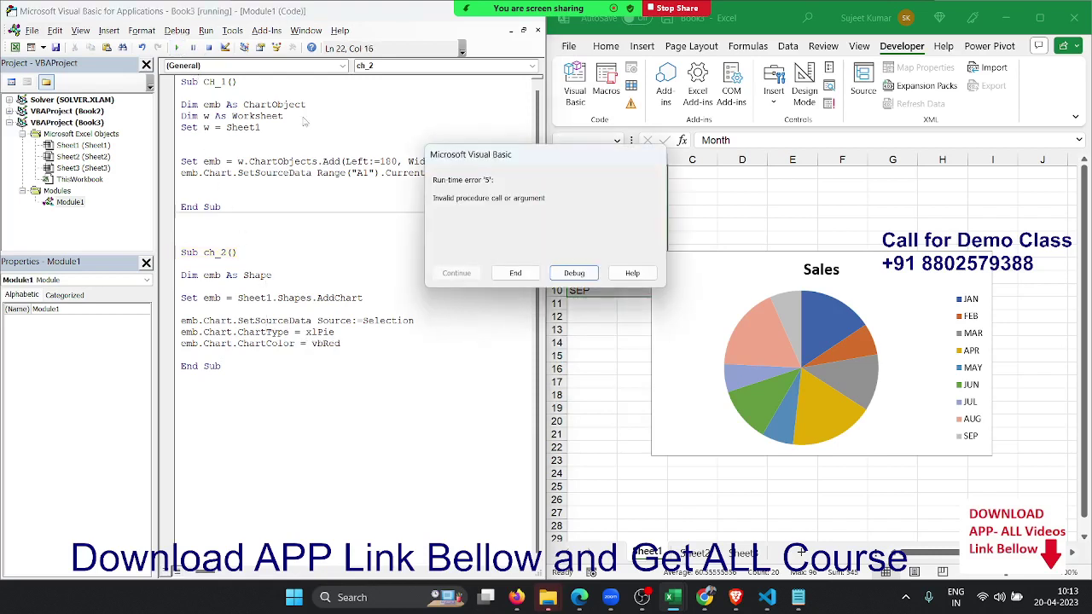
click(516, 274)
key(Escape)
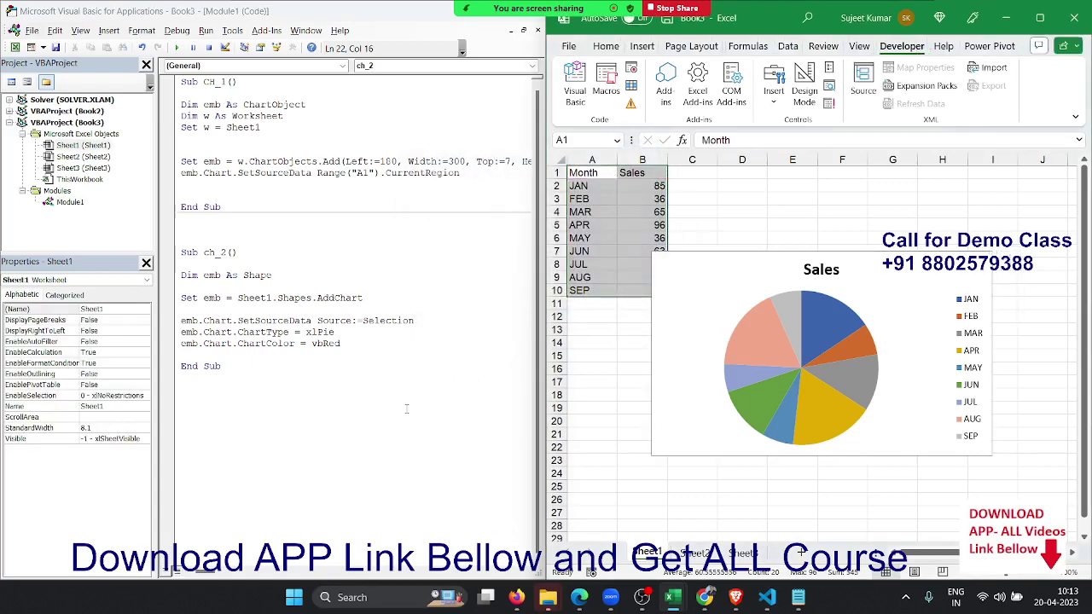
Replace the ChartColor = vbRed line with emb.Chart.ChartTitle = "Sales 2023".
click(359, 343)
key(BackSpace)
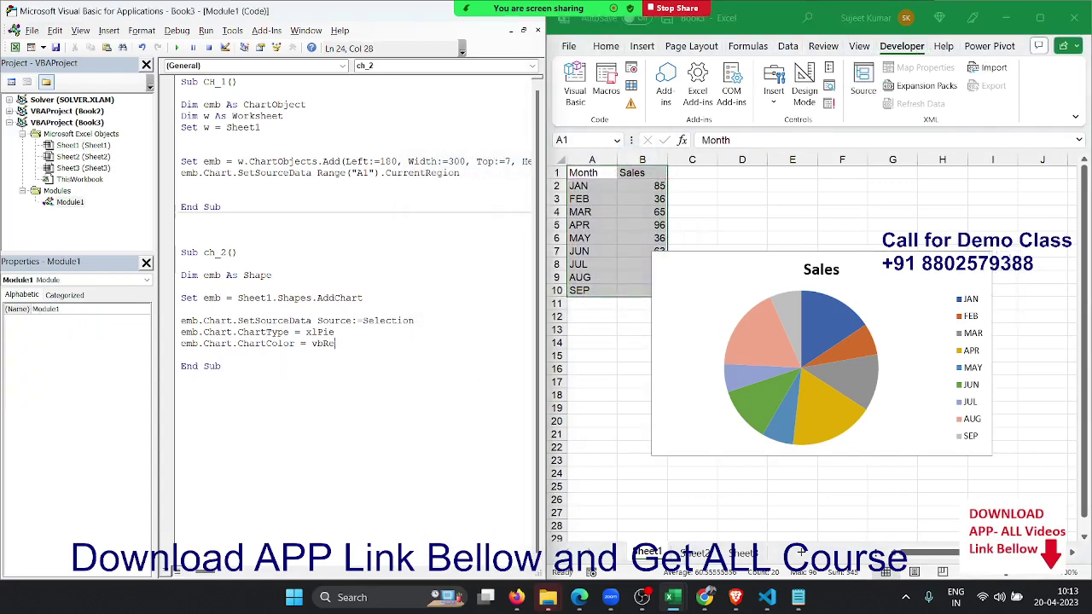
key(BackSpace)
key(BackSpace)
key(BackSpace)
key(BackSpace)
key(BackSpace)
key(BackSpace)
key(BackSpace)
key(BackSpace)
text(.ch)
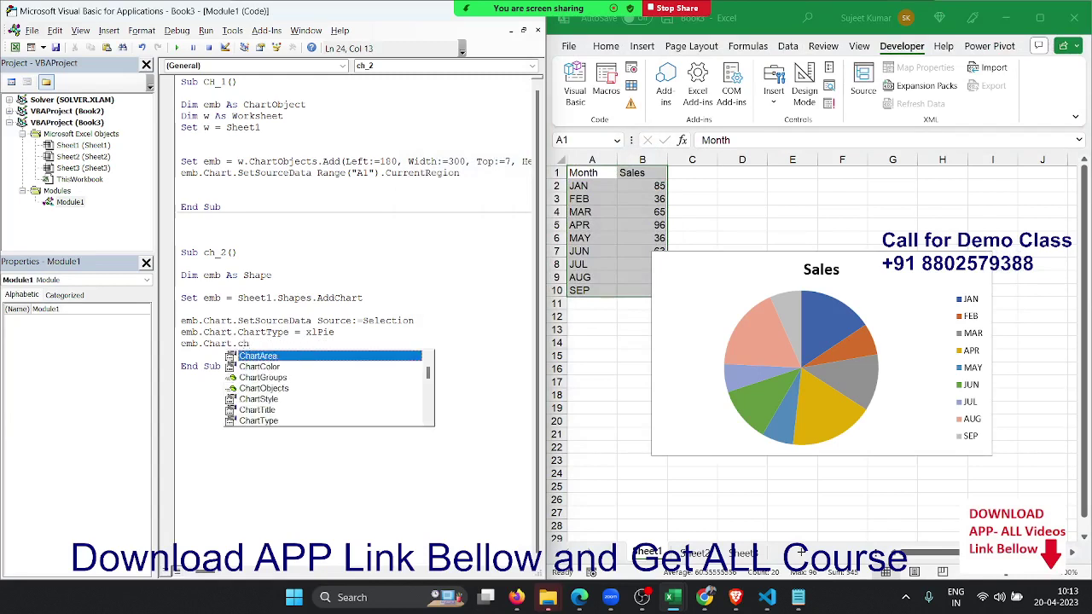
key(Down)
key(Down)
key(Down)
key(Down)
key(Down)
key(Tab)
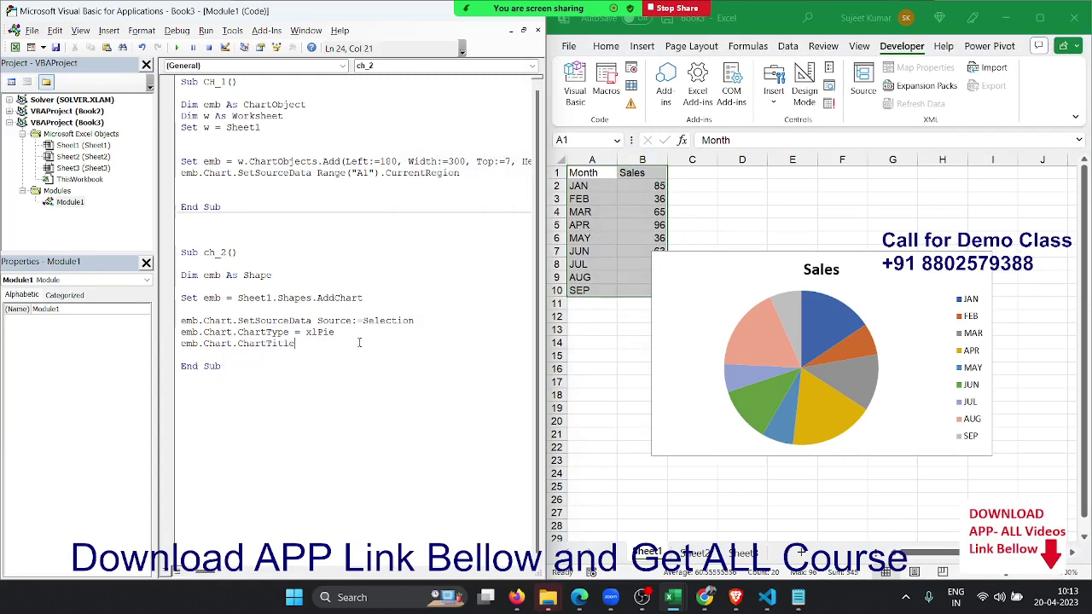
text(= )
text("Sales )
text(2000)
key(BackSpace)
key(BackSpace)
text(2)
text(3")
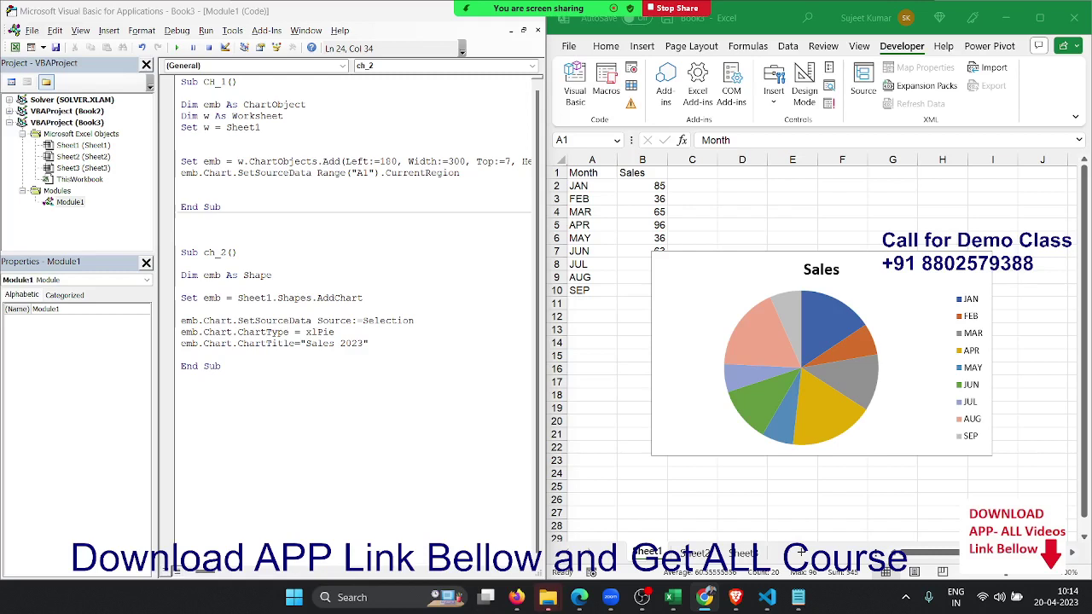
Run ch_2, debug and reset after error 438, then inspect the pie chart.
click(300, 354)
click(176, 47)
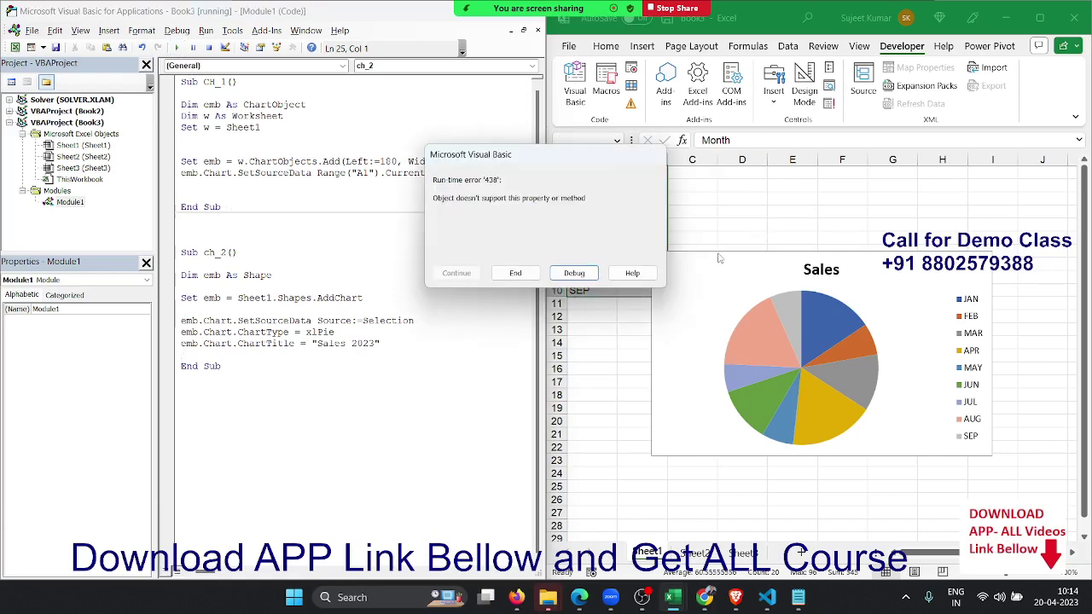
click(574, 273)
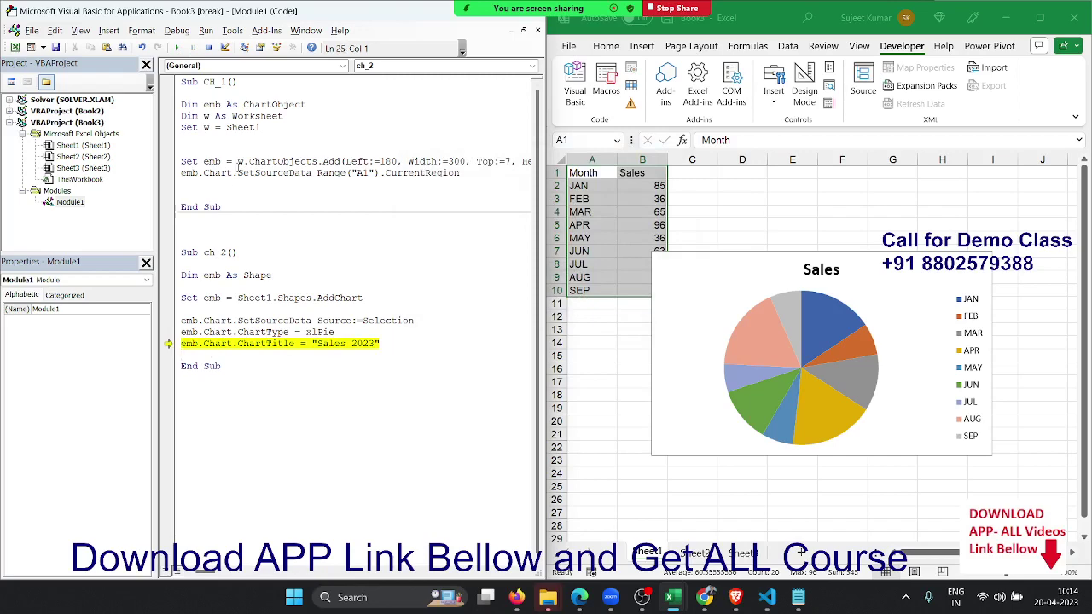
click(209, 47)
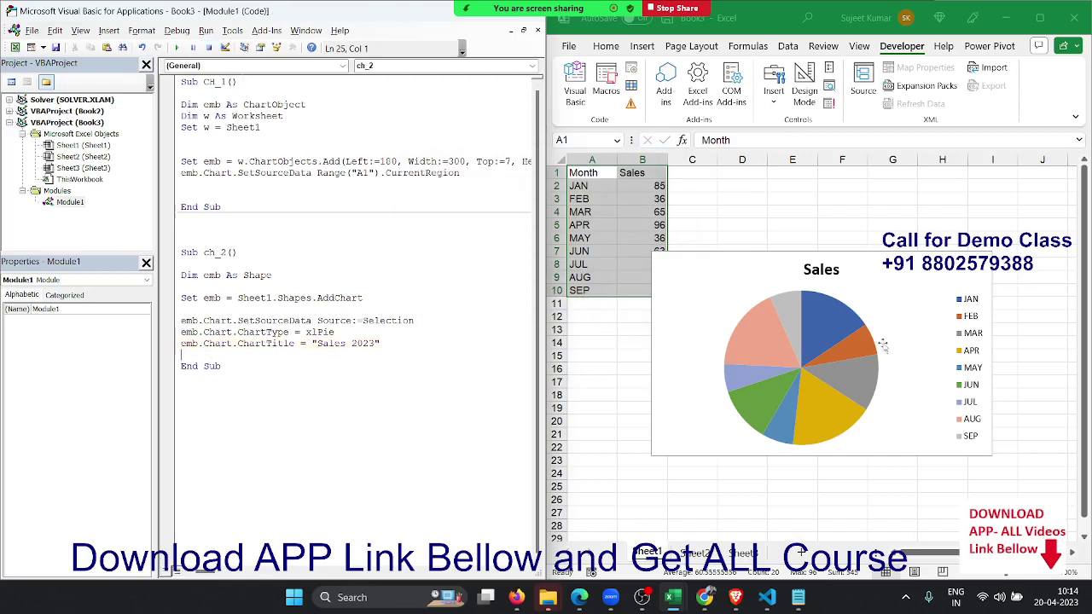
click(752, 283)
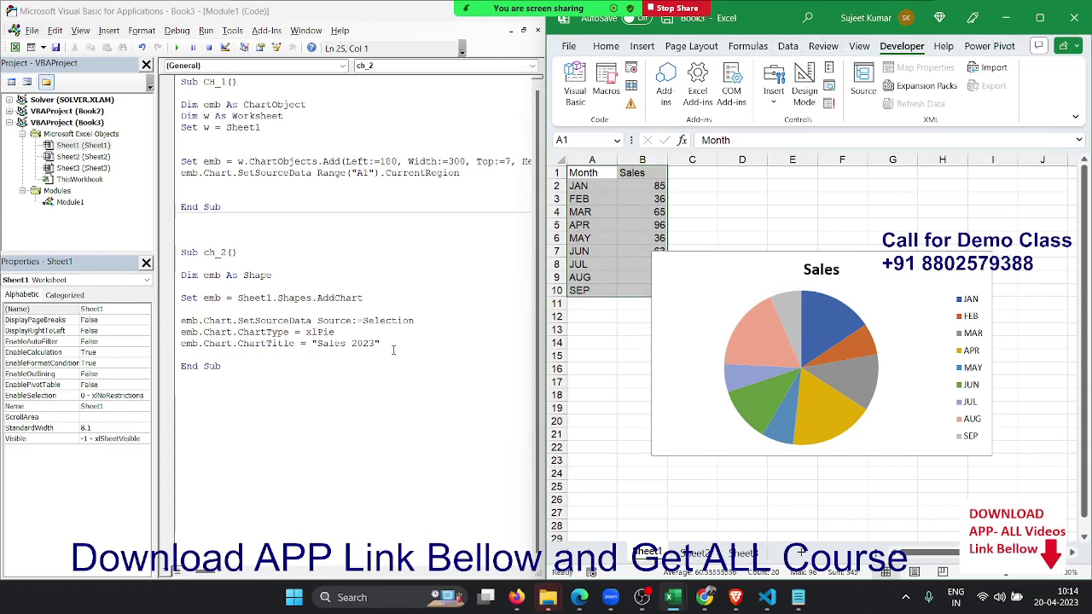
Rewrite the title assignment as ChartTitle.Text = "Sales 2023".
drag(383, 344, 295, 344)
key(Delete)
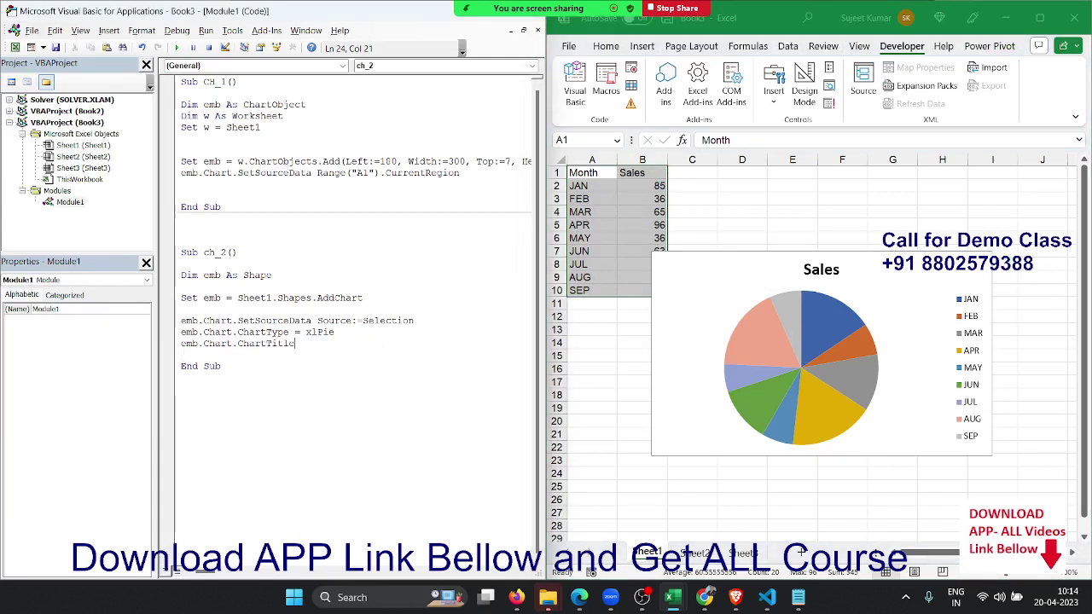
text(.Te)
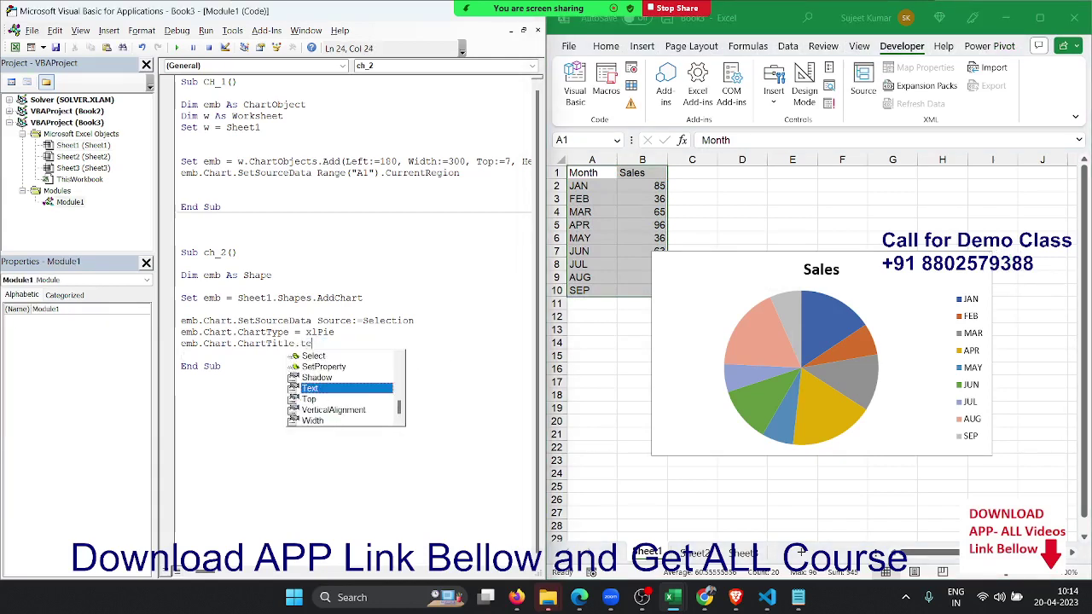
key(Tab)
text(="Sa)
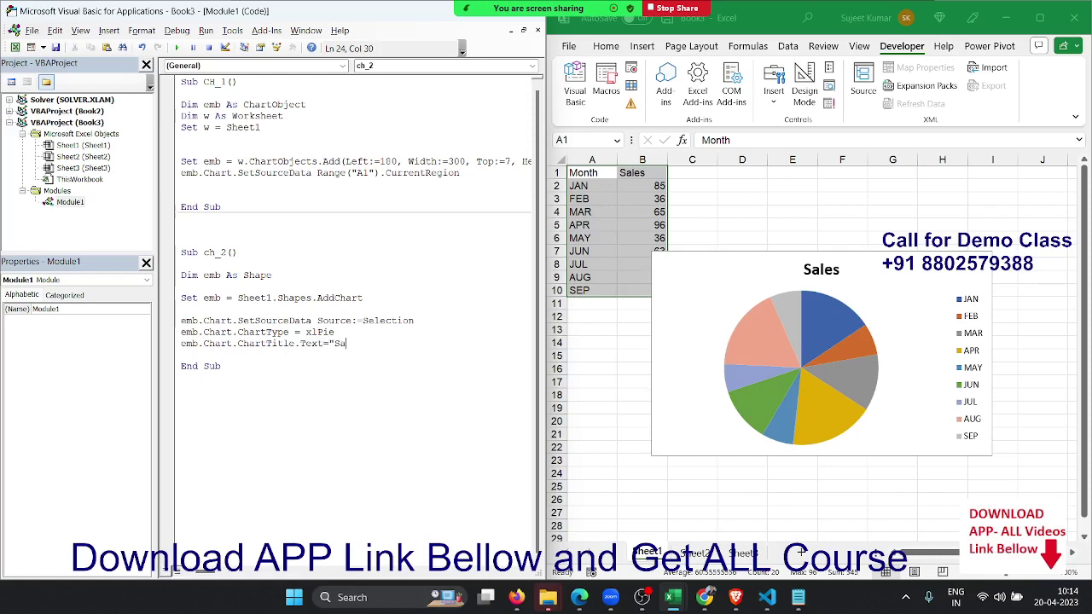
text(les 2023)
text(")
Run ch_2 to create the Sales 2023 pie chart, then delete it and the older chart.
click(284, 331)
click(177, 48)
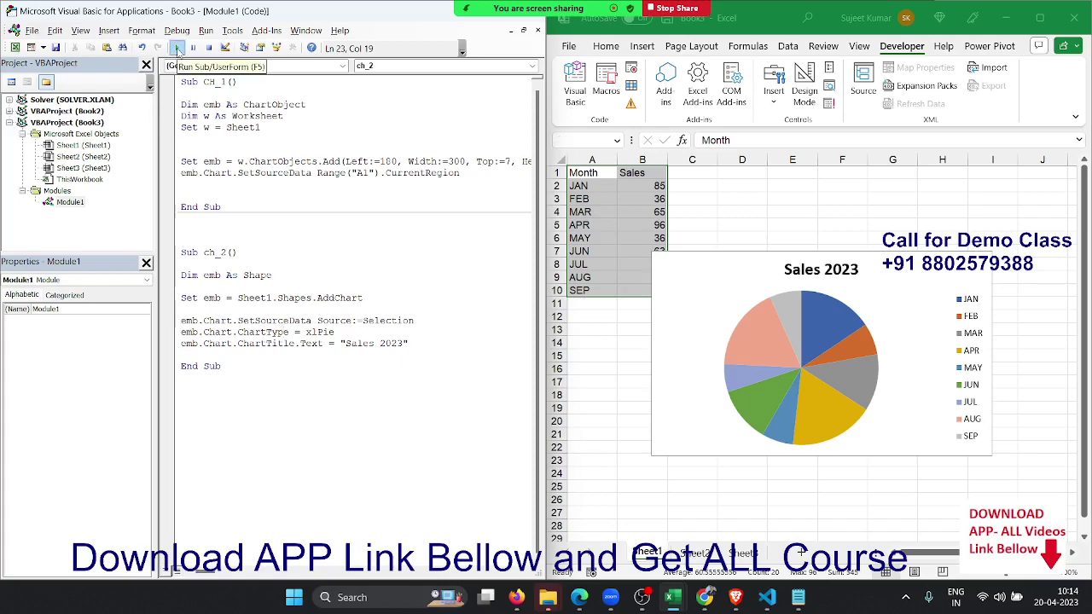
drag(771, 263, 749, 272)
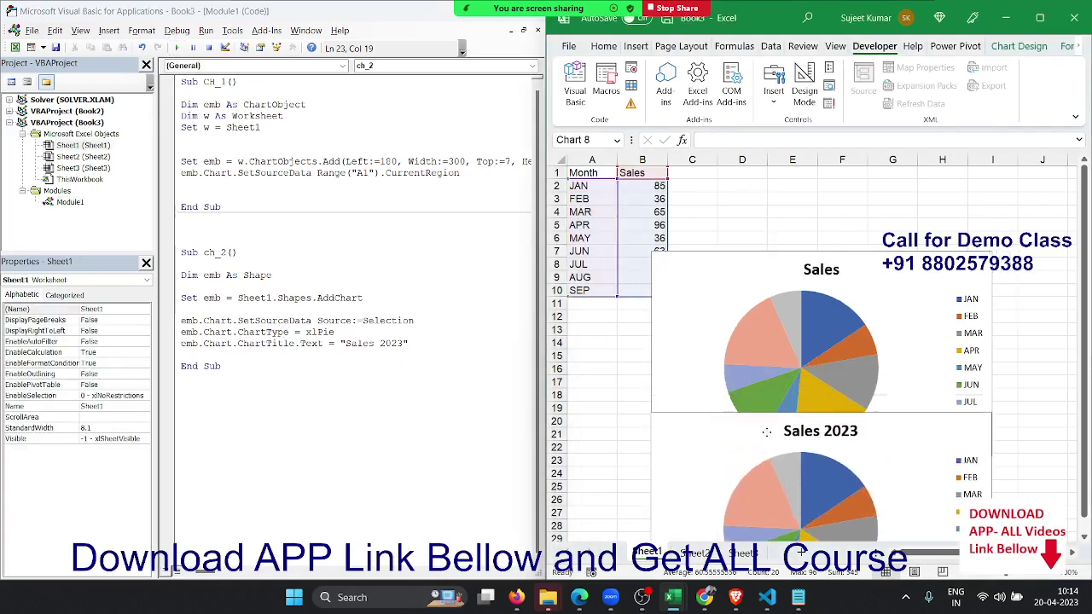
key(Delete)
click(751, 273)
key(Delete)
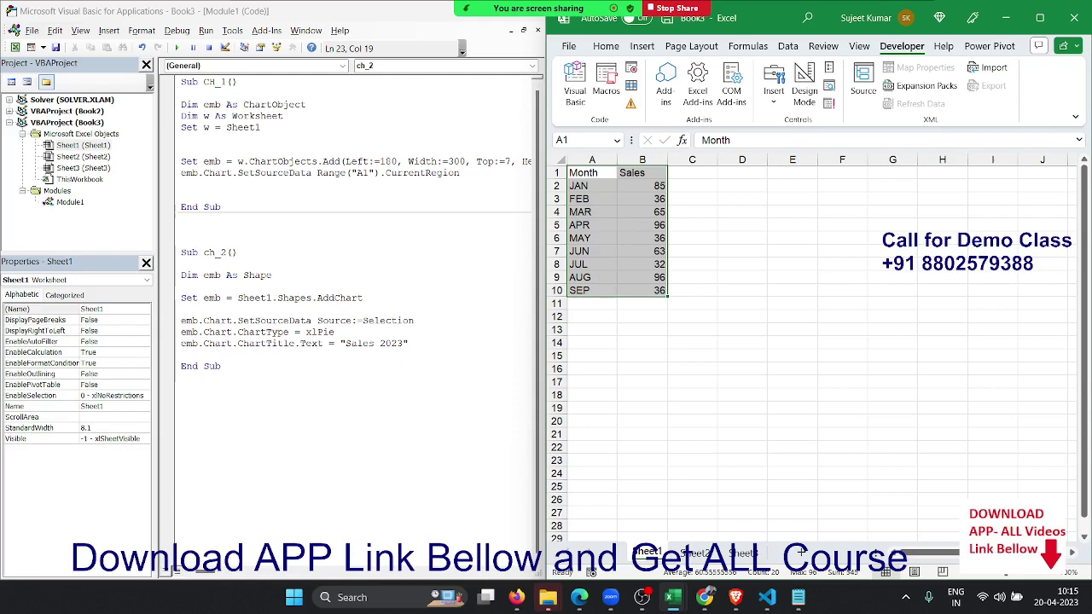
Start a new line emb.Chart.ChartArea.Format.Fill.ForeColor below the title line.
click(250, 361)
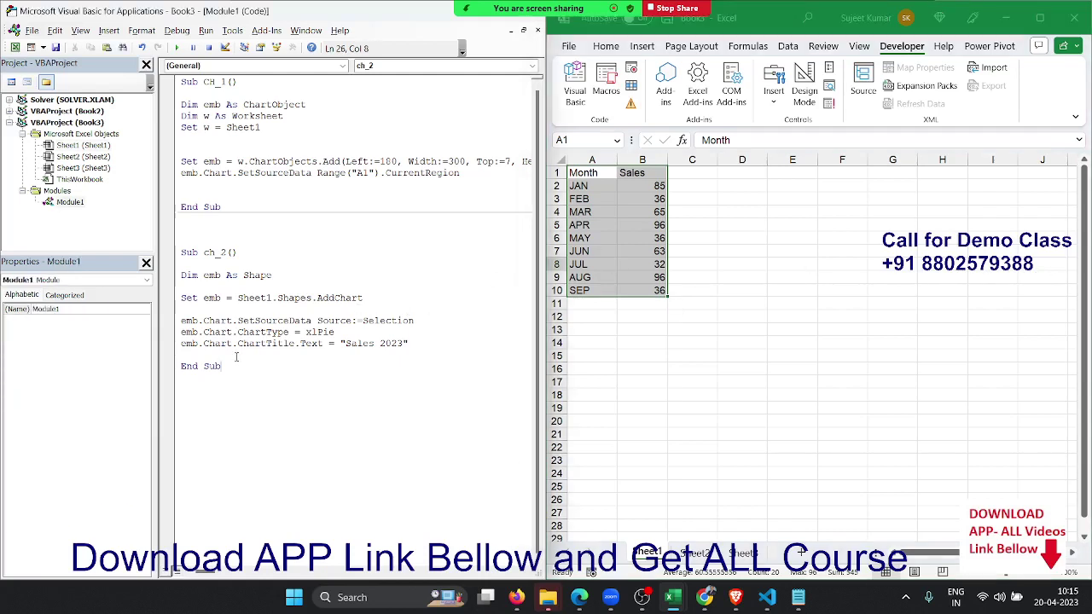
key(Return)
text(emb)
text(.)
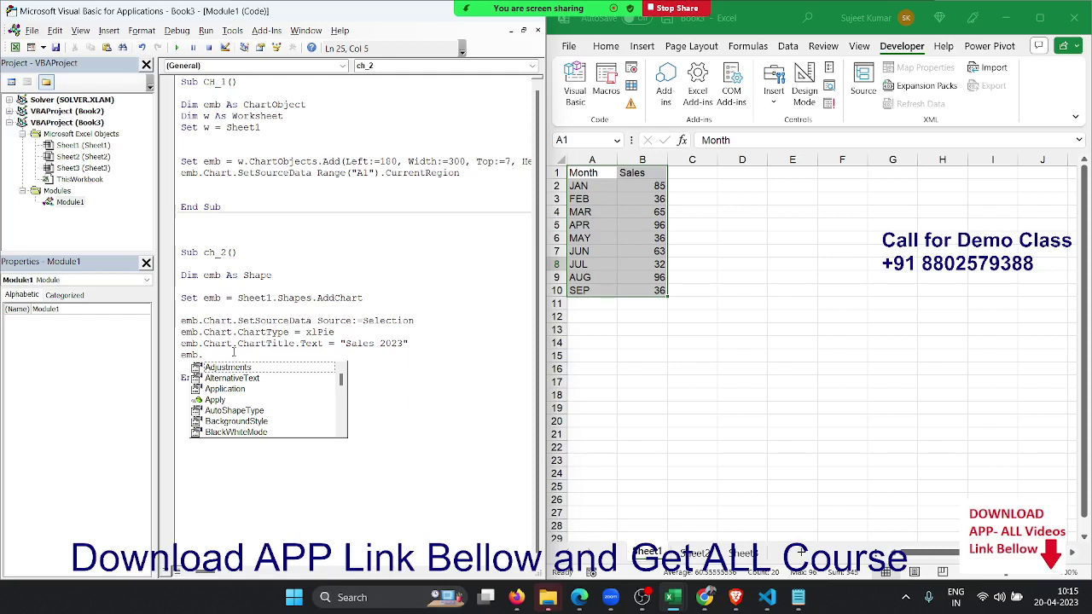
text(ch)
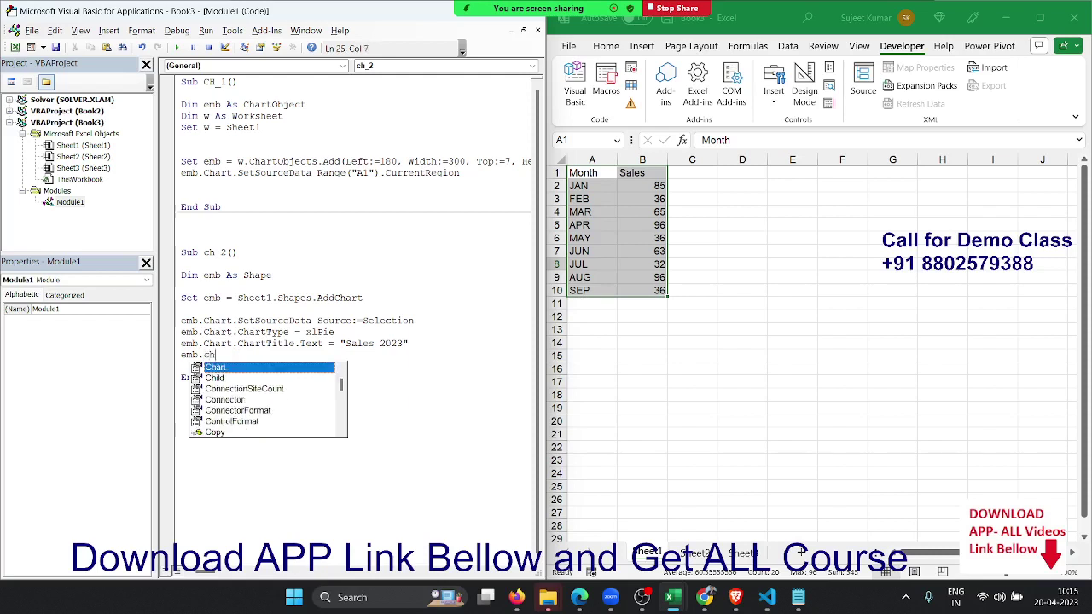
key(Tab)
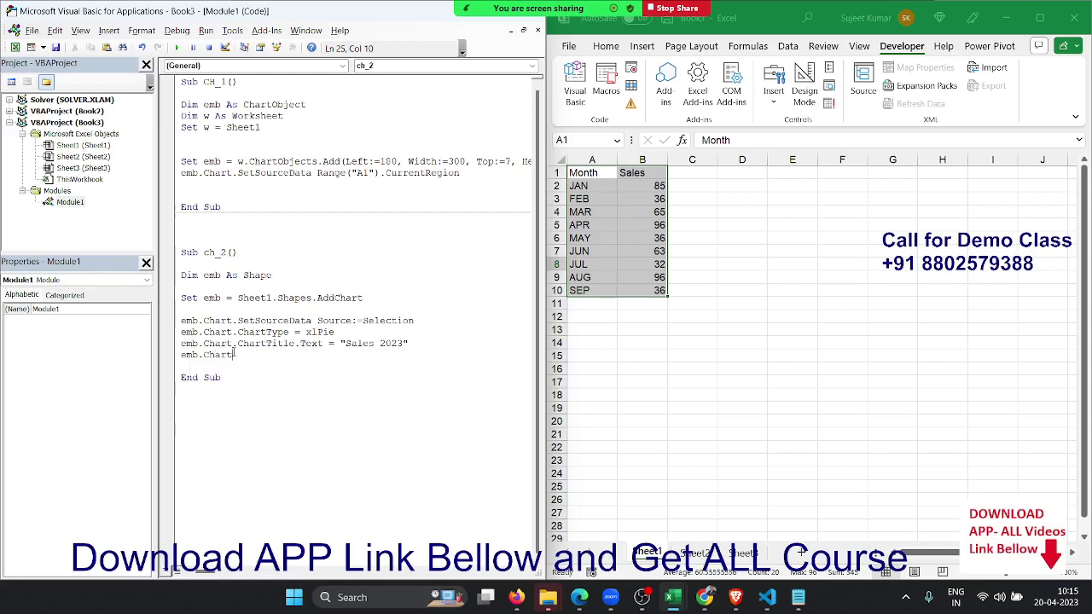
text(.)
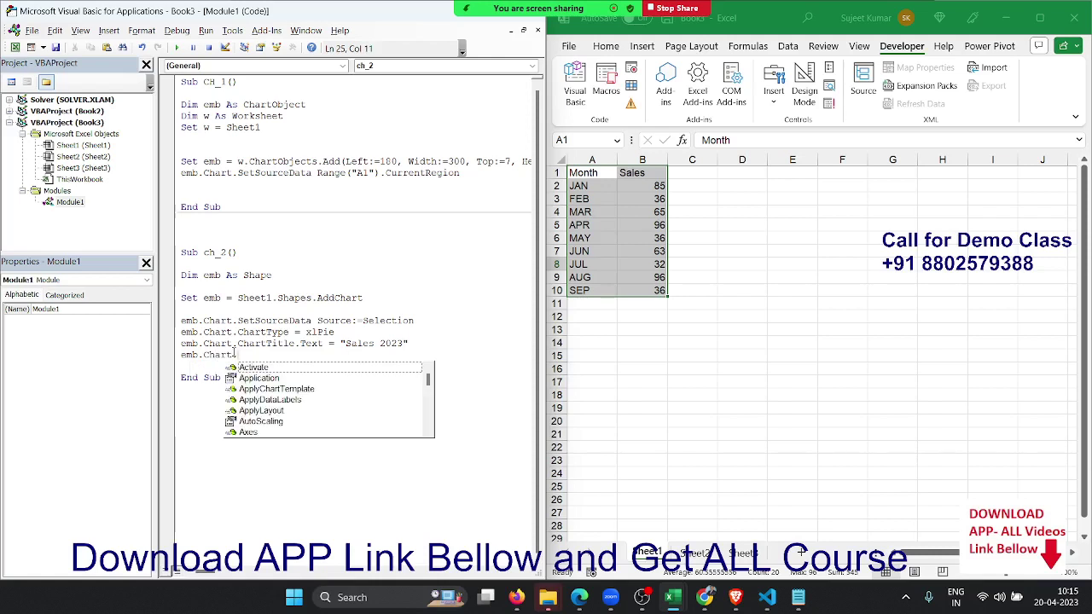
text(ch)
key(Tab)
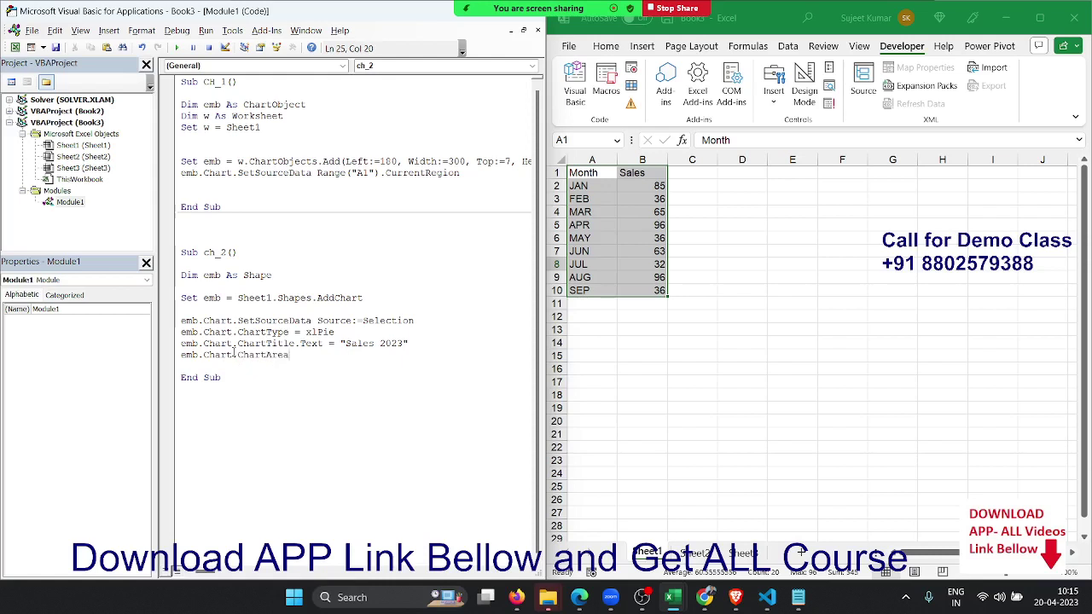
text(.f)
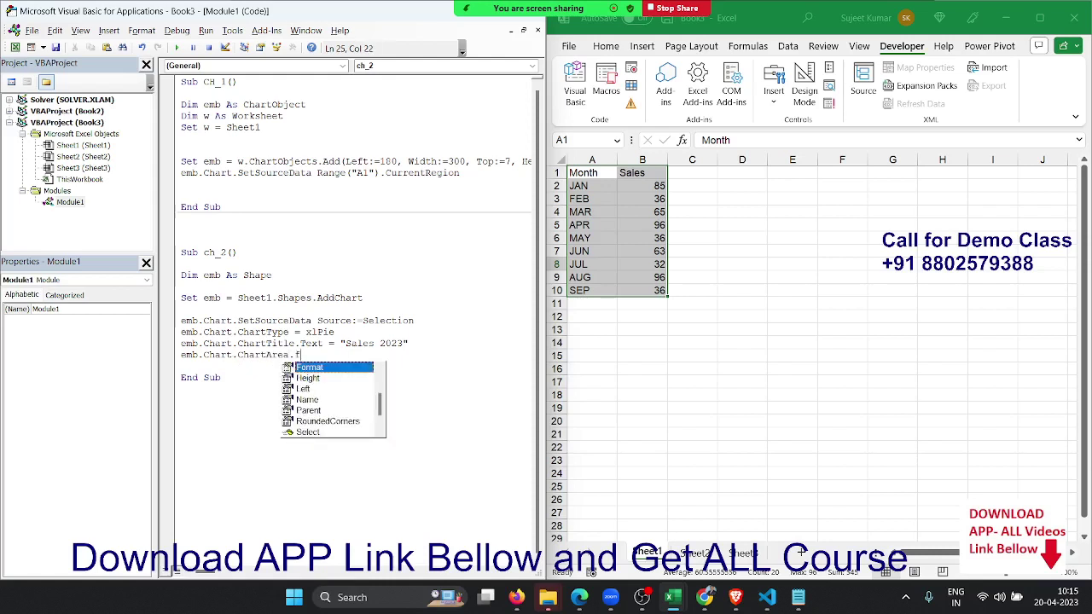
key(Tab)
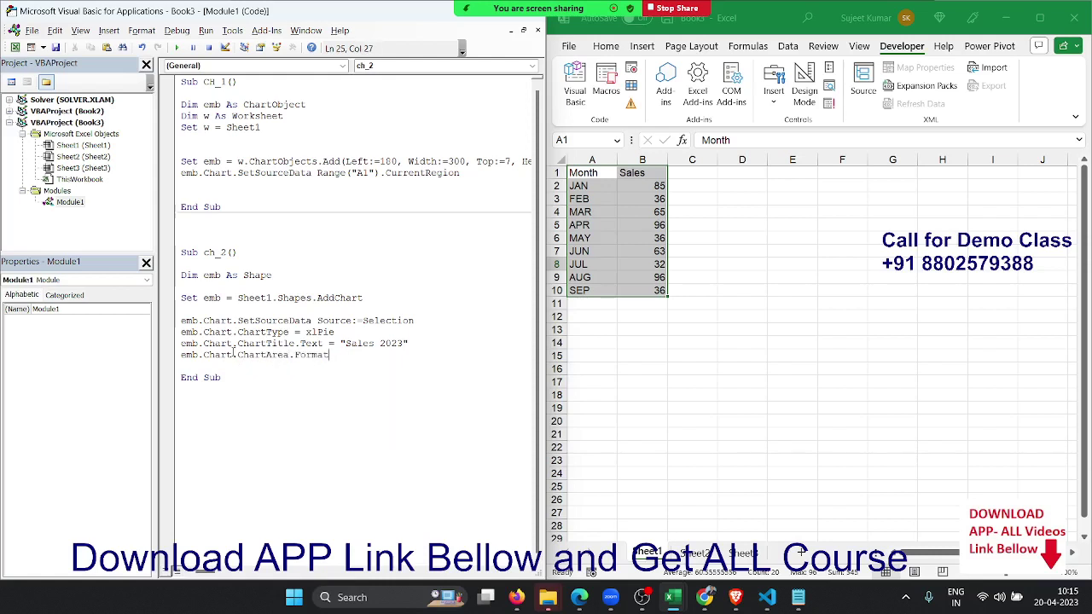
text(.fil)
key(Tab)
text(.for)
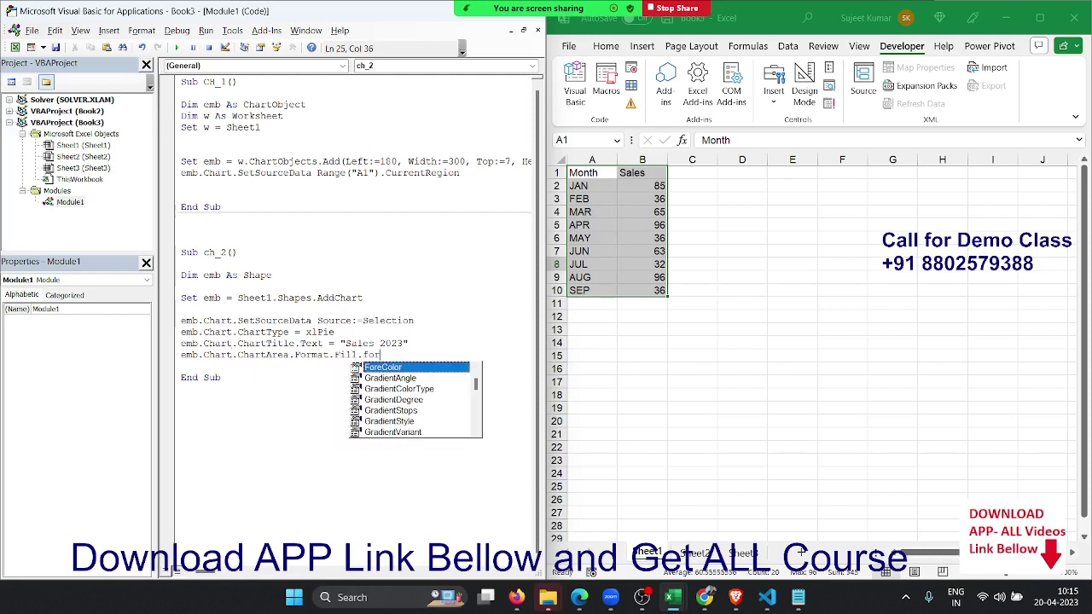
key(Tab)
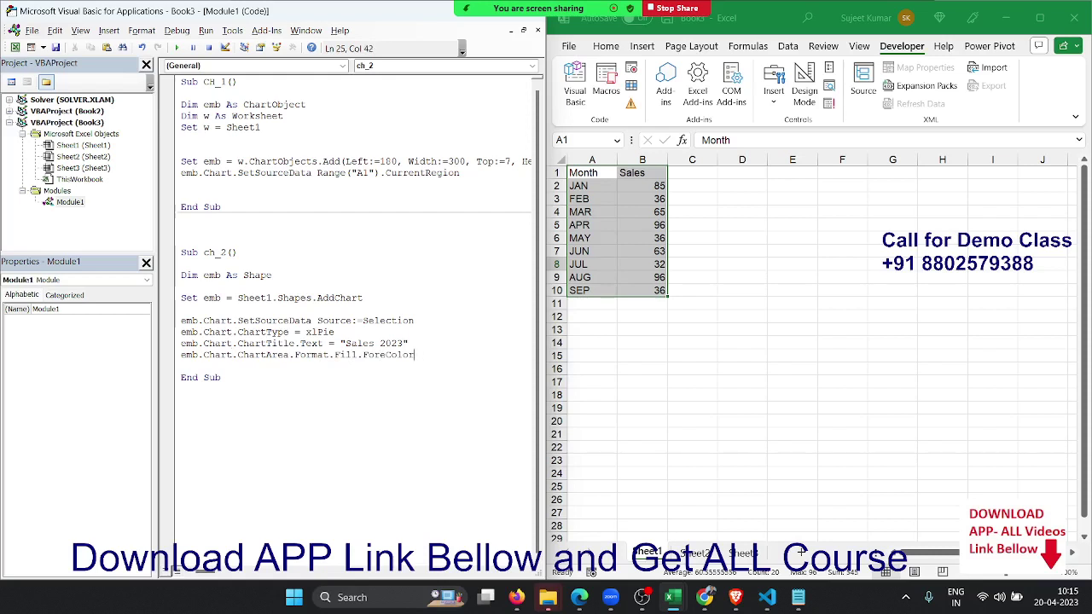
Complete it as .RGB = RGB(253,242,277) for the chart area fill colour.
text(.)
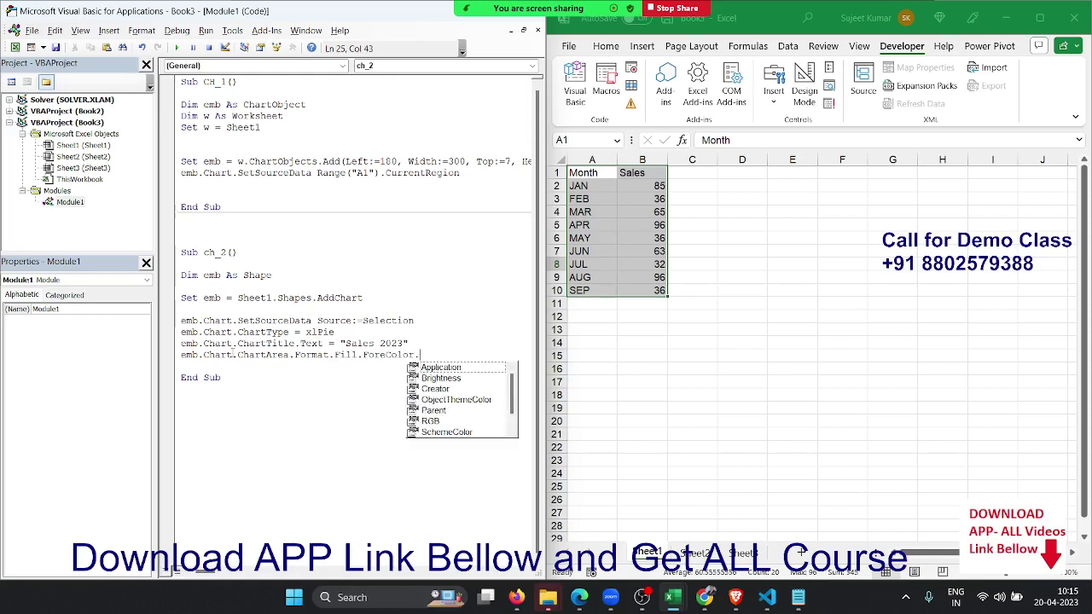
key(Down)
key(Down)
key(Down)
key(Down)
key(Down)
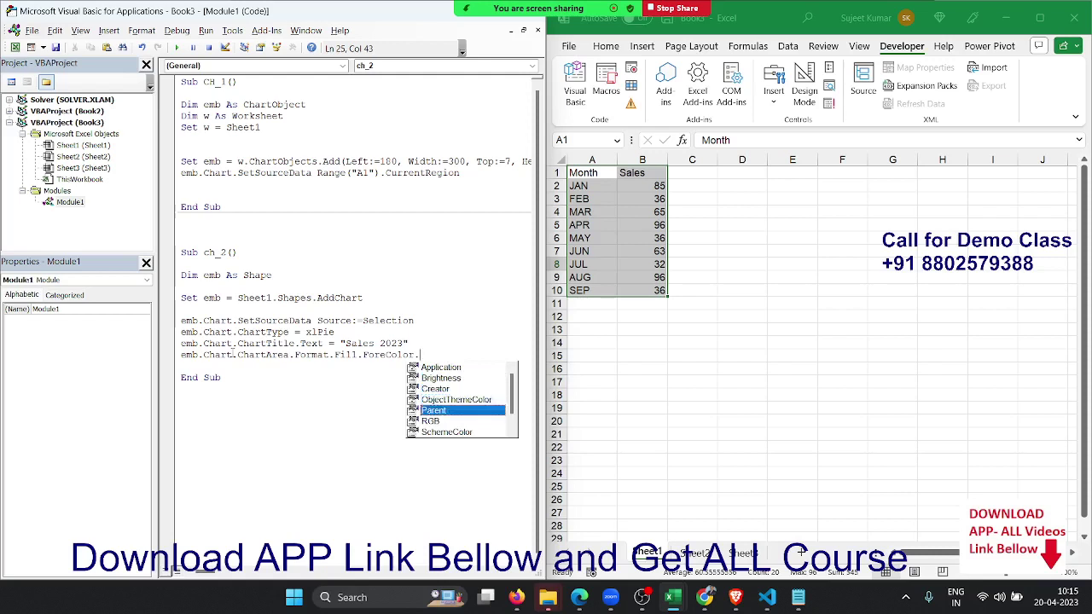
key(Down)
key(Down)
key(Down)
key(Down)
key(Up)
key(Up)
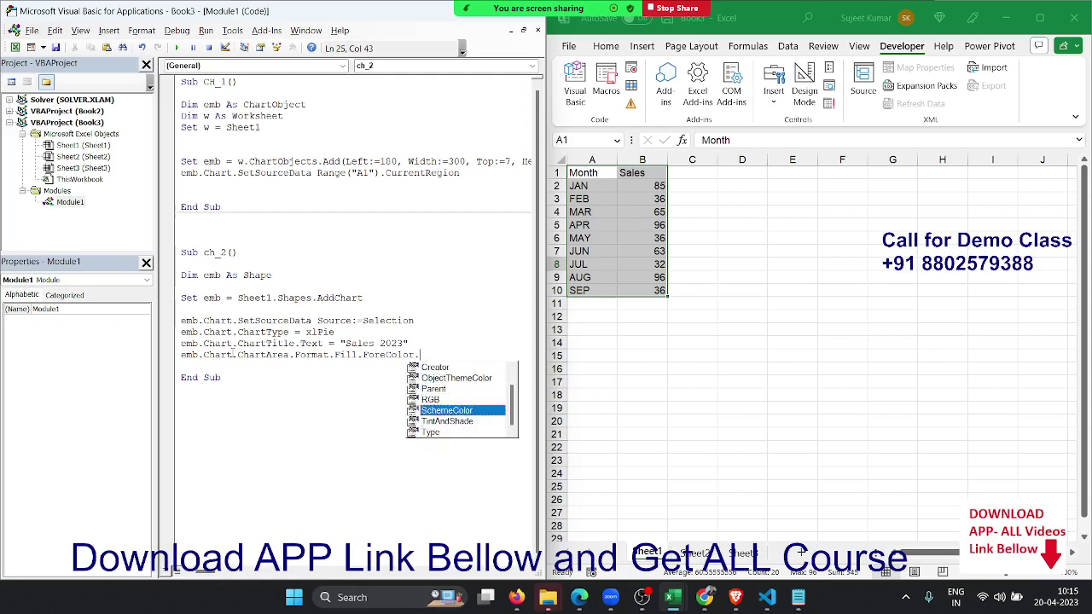
key(Up)
key(Up)
key(Down)
key(Tab)
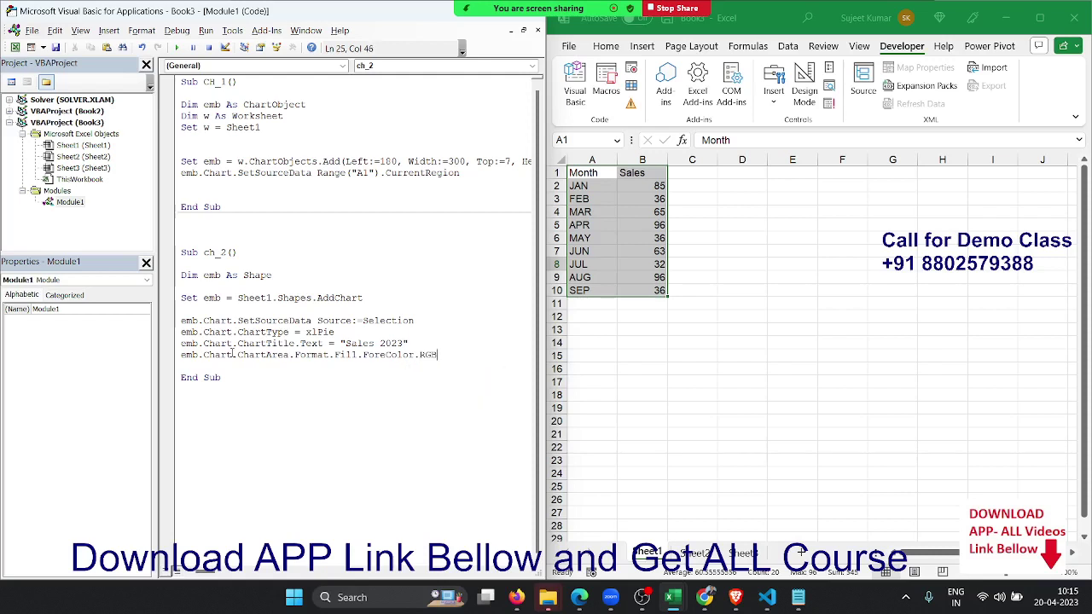
text(=)
text(rgb)
text(()
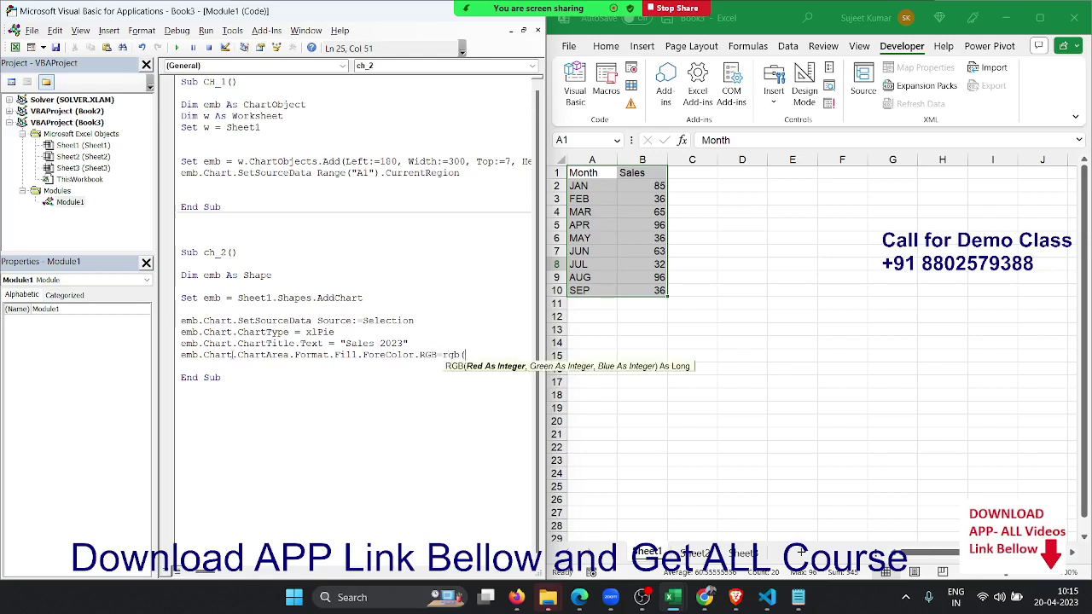
text(253,)
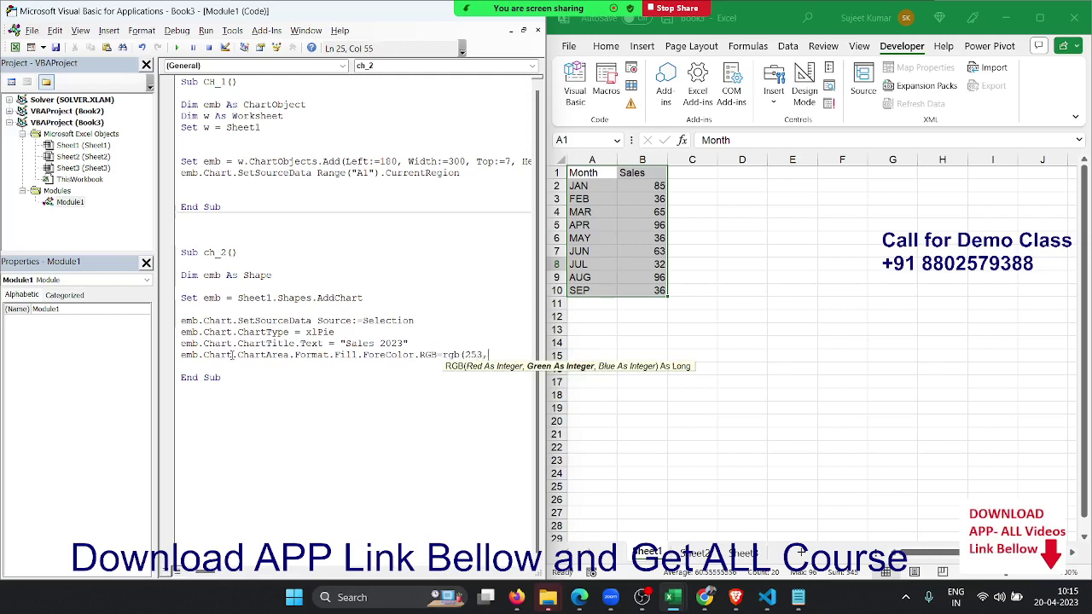
text(242,)
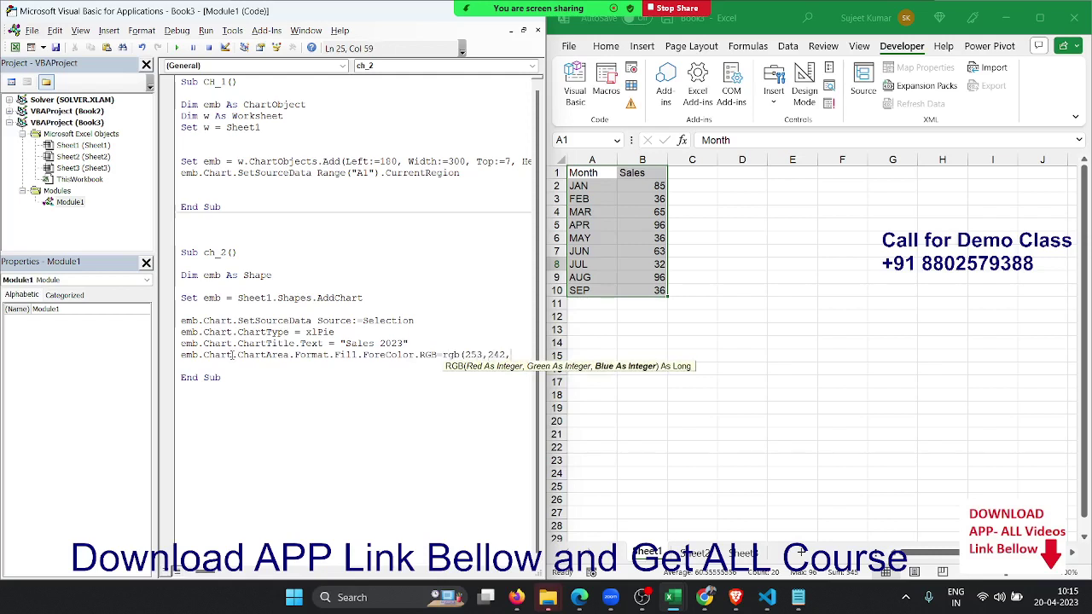
text(277)
key(Return)
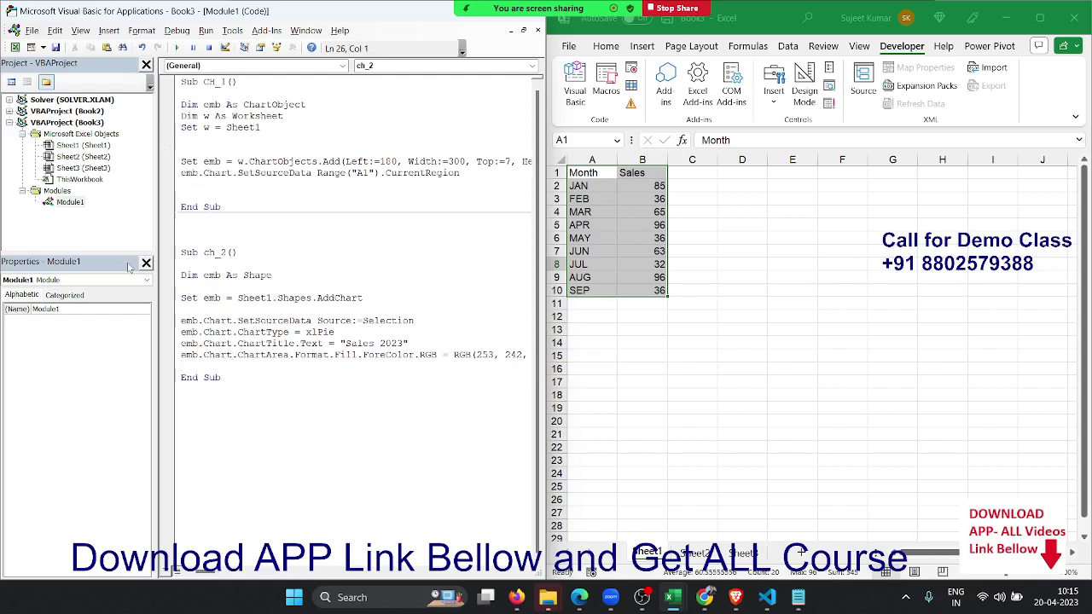
Run ch_2 to produce the pale pink Sales 2023 pie chart, then begin an emb.Chart.ChartArea line.
click(178, 49)
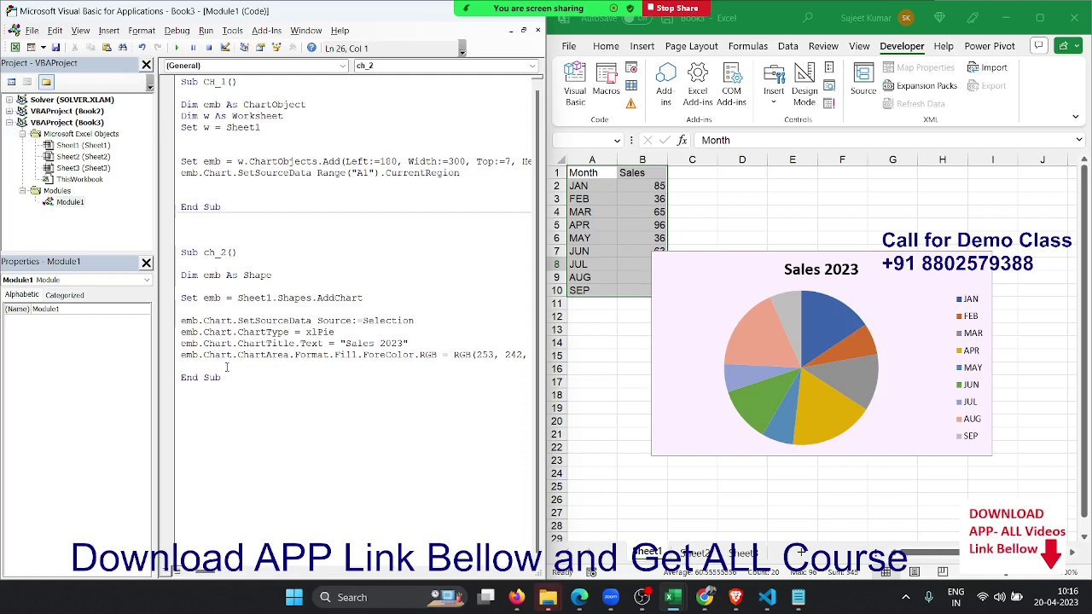
text(emb)
text(.Ch)
key(Tab)
text(.)
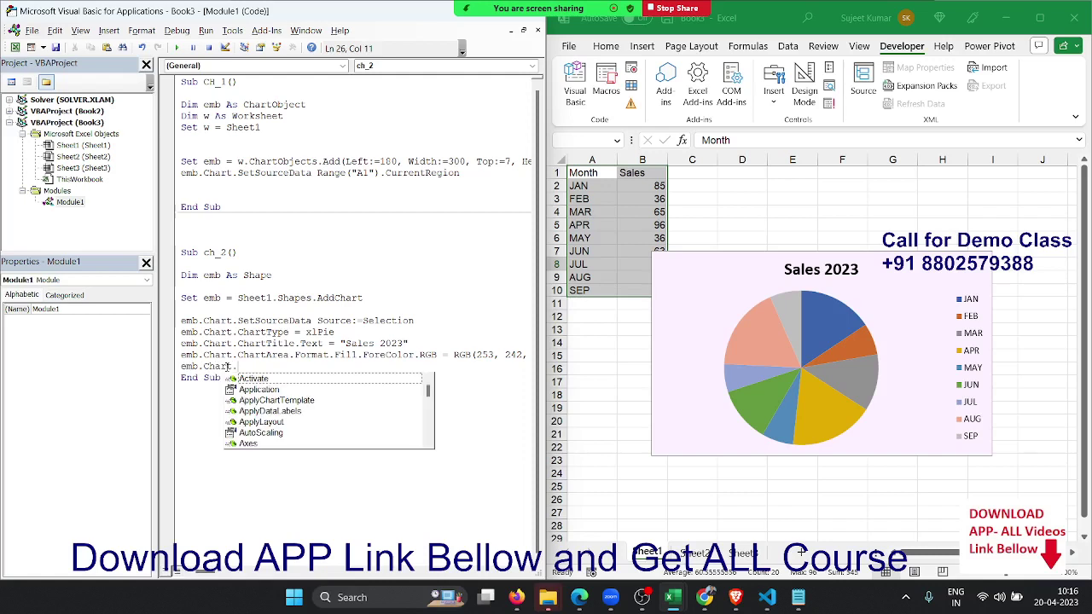
text(Ch)
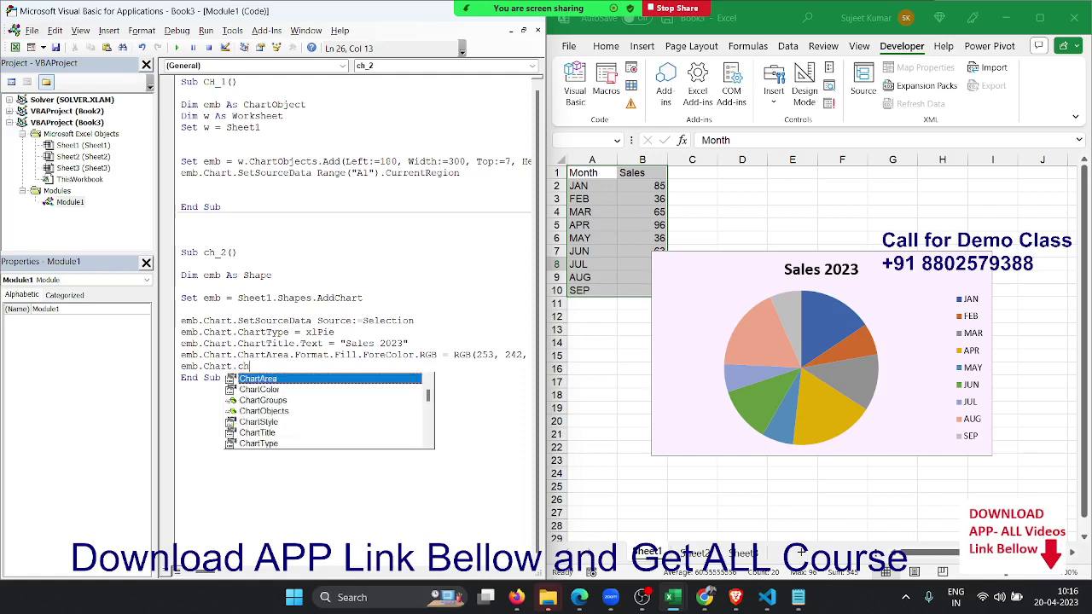
text(a)
key(Tab)
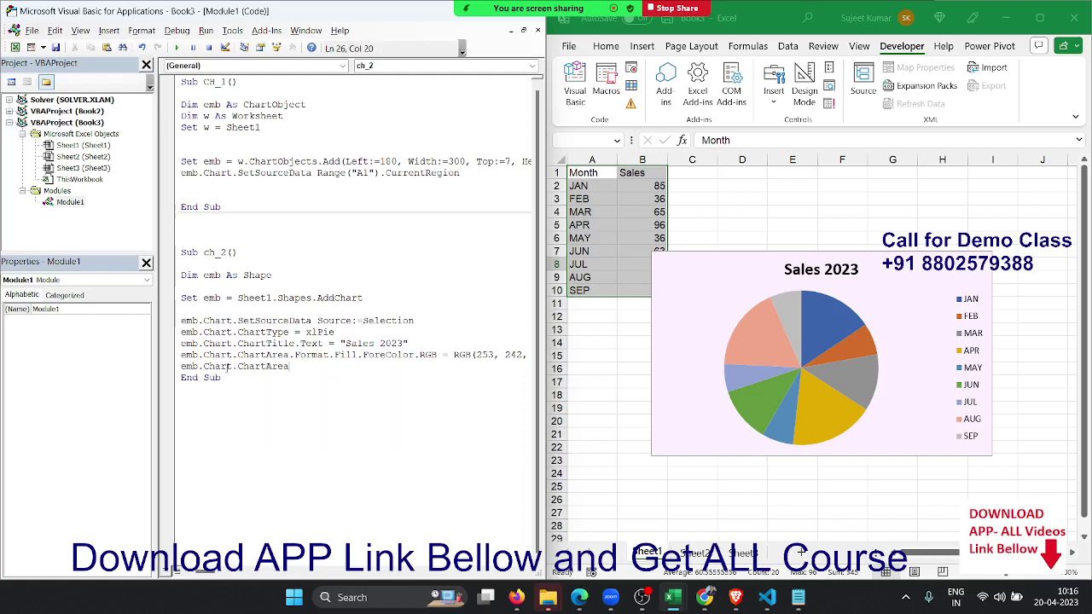
Browse ChartArea member suggestions, then select the unfinished line for removal.
text(.)
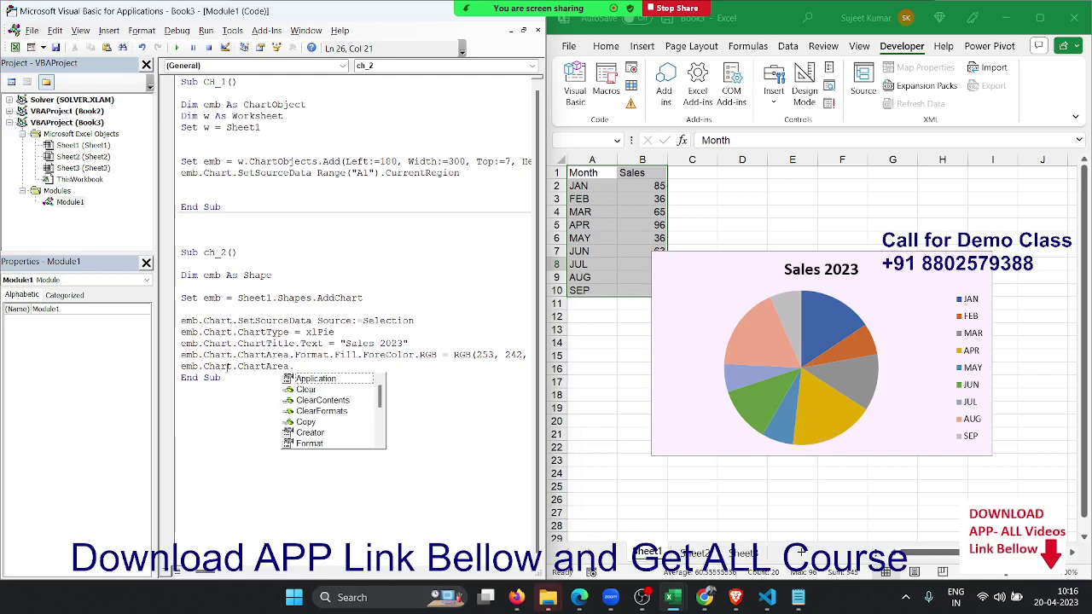
text(in)
text(t)
key(BackSpace)
key(BackSpace)
key(BackSpace)
text(.i)
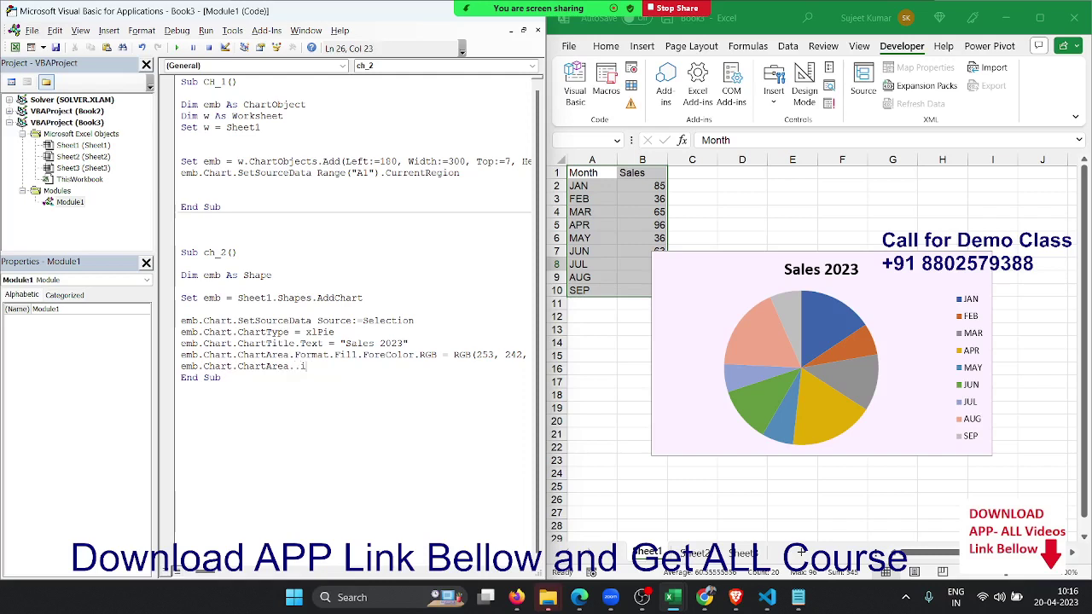
text(.)
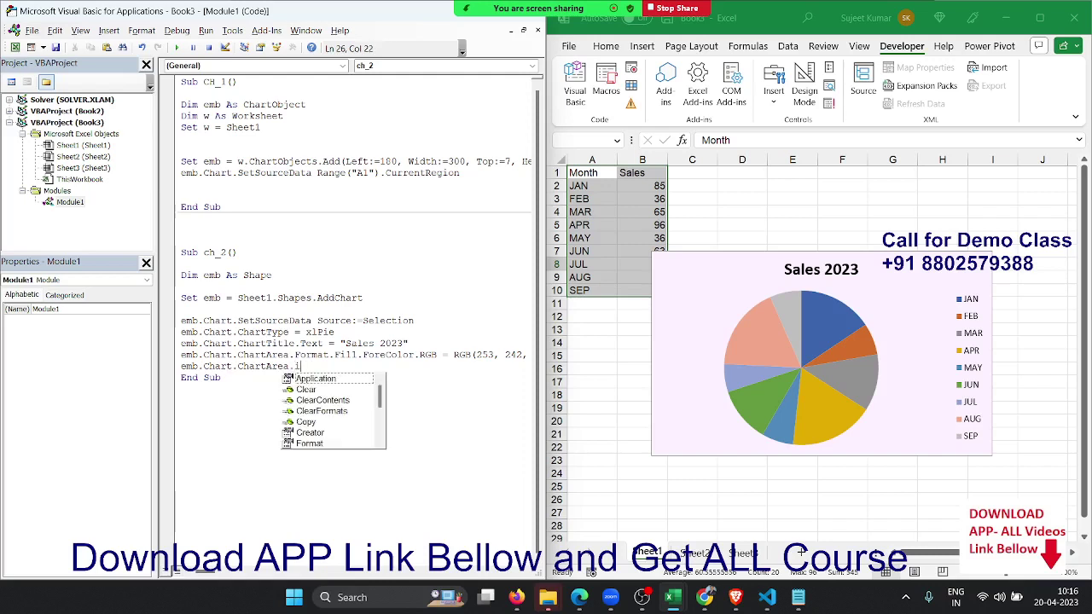
text(i)
key(Down)
key(Down)
key(Down)
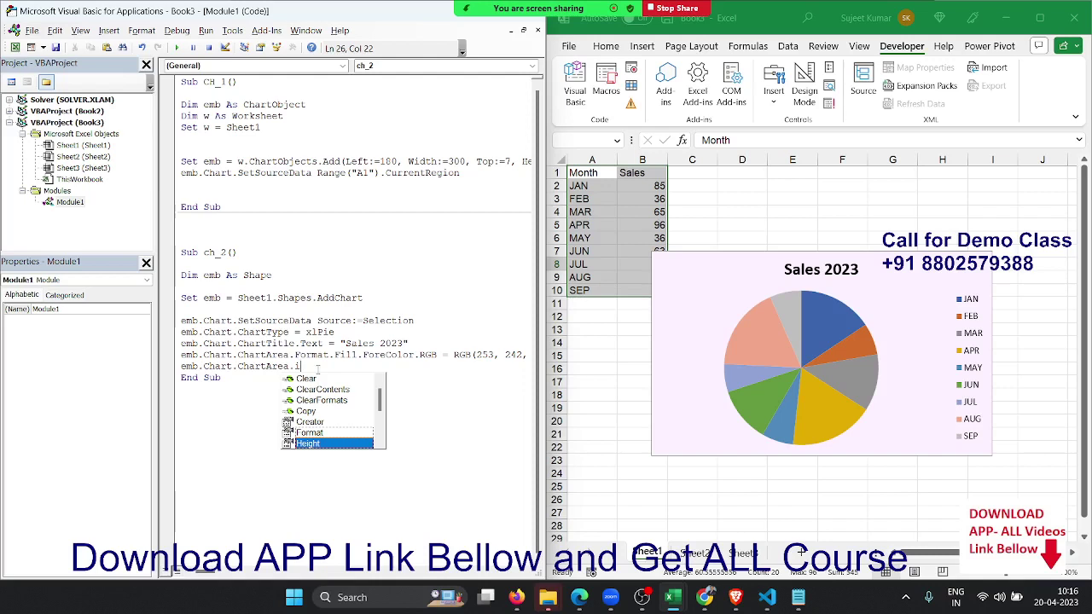
drag(301, 366, 155, 360)
click(153, 359)
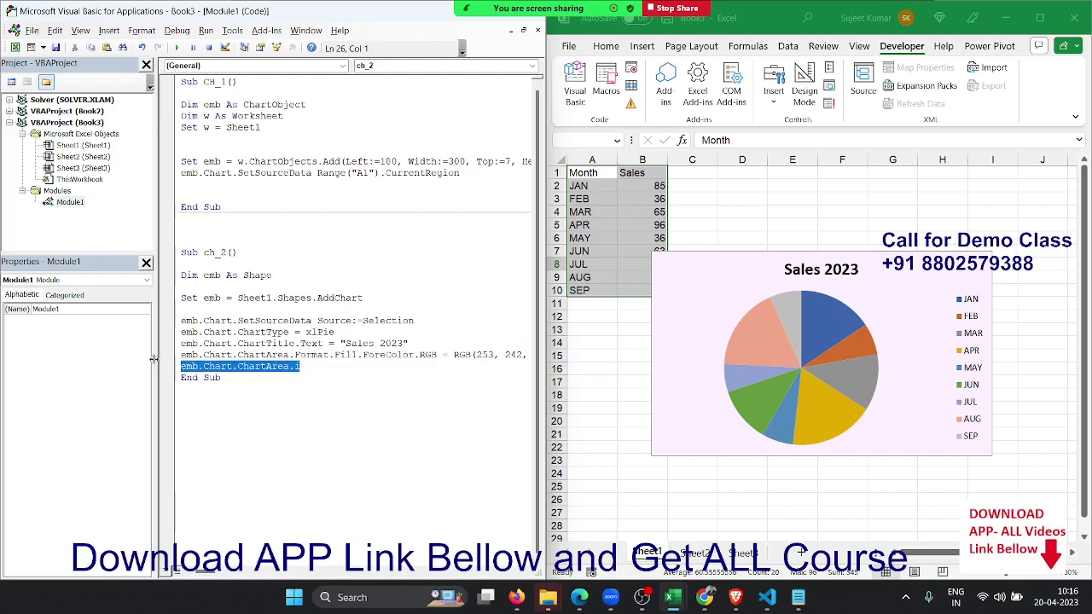
Remove the unfinished ChartArea line, add blank lines in ch_2, and make the Sales 2023 chart active.
key(Delete)
key(Return)
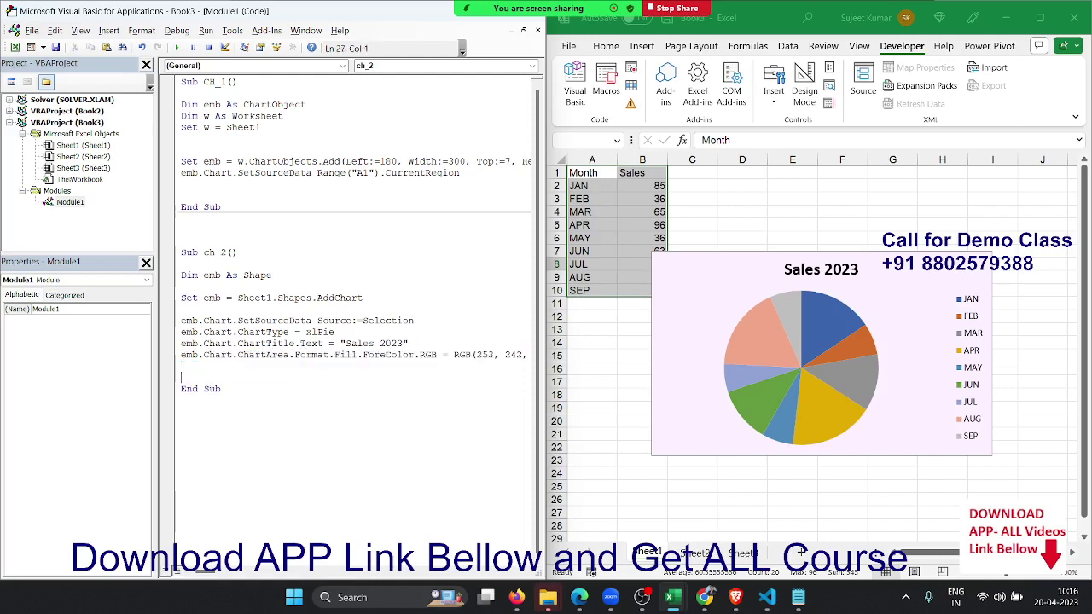
key(Return)
click(759, 276)
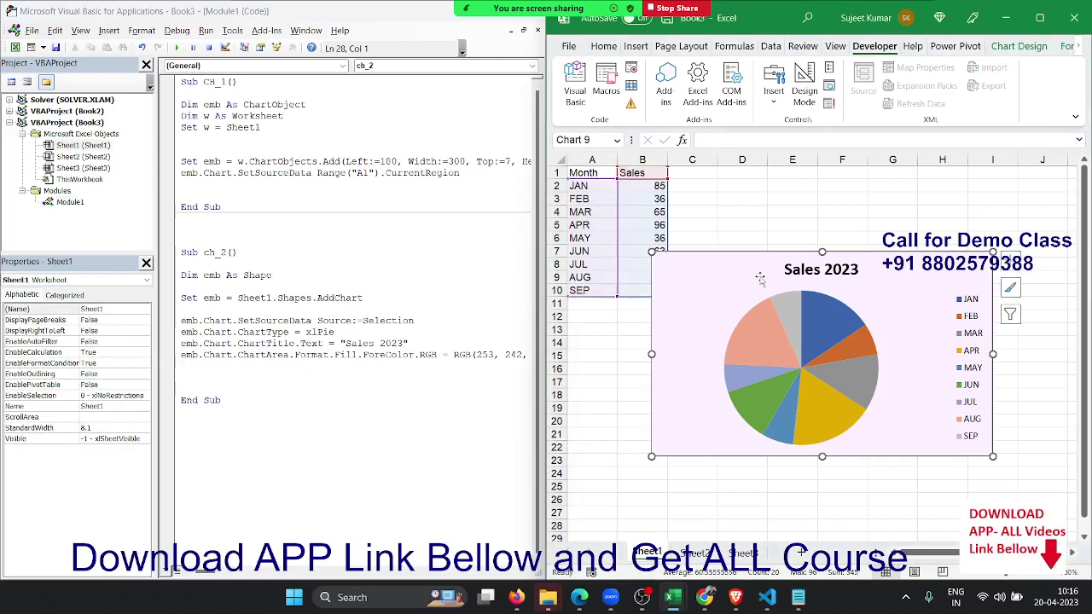
click(209, 367)
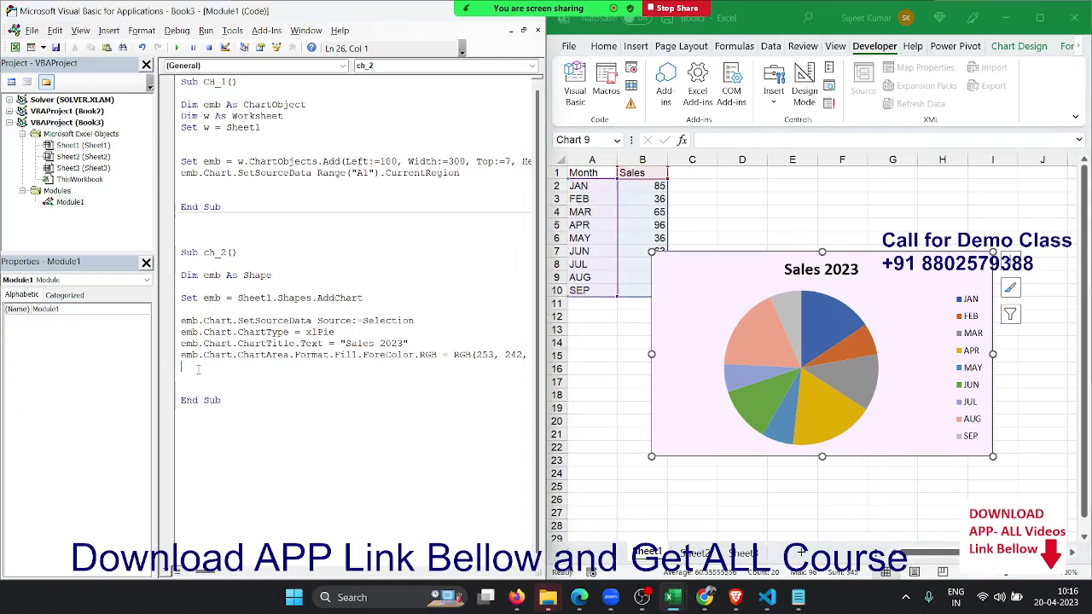
key(Return)
Write ActiveChart.ChartArea.Interior.ColorIndex = 40 as a new line in ch_2.
text(activ)
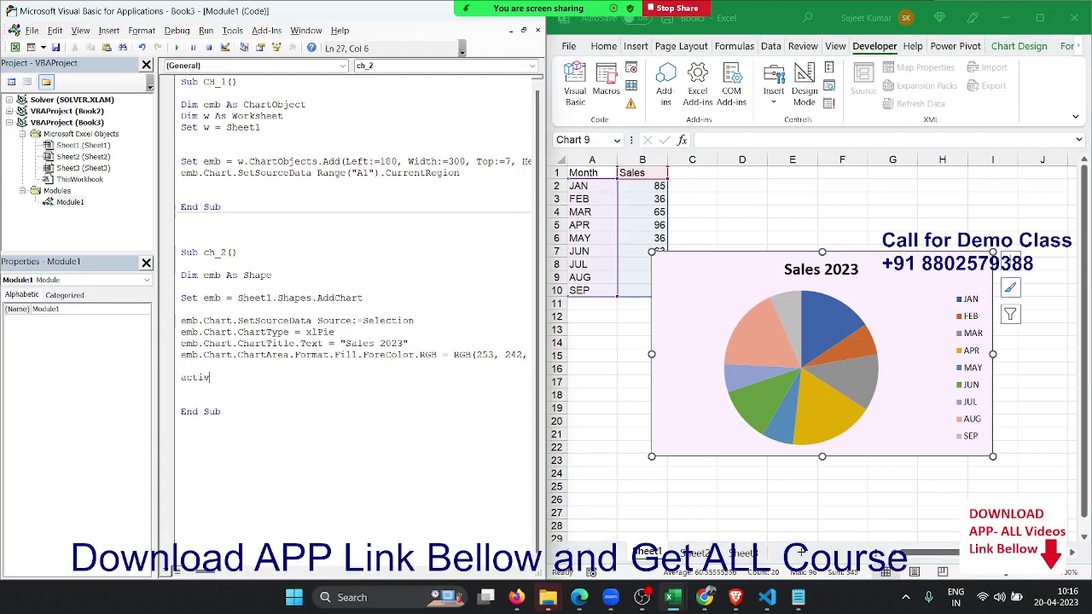
text(echa)
text(rt)
text(.)
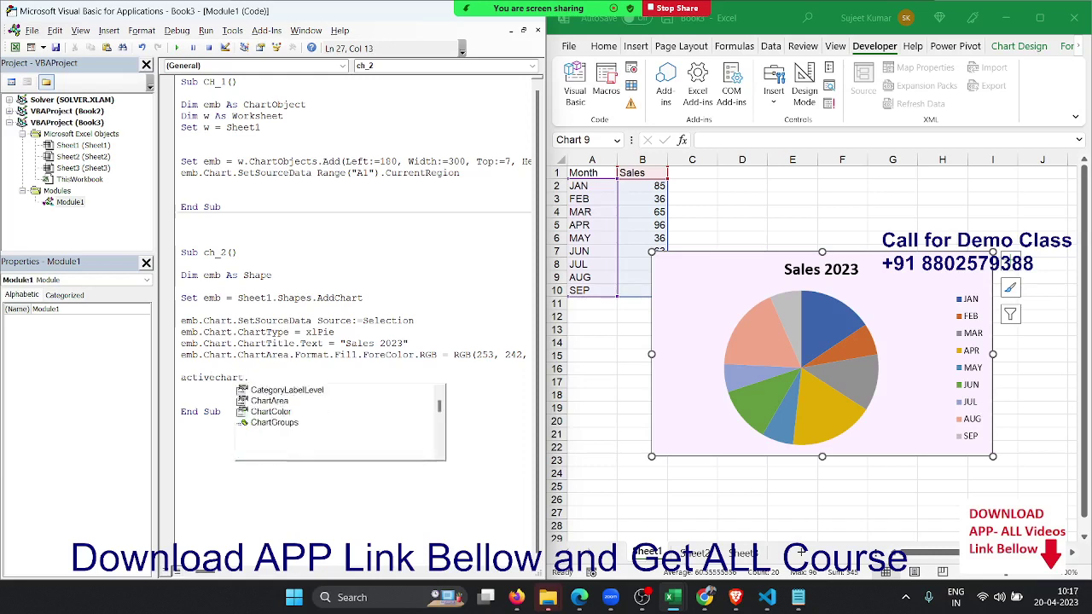
text(cha)
key(Tab)
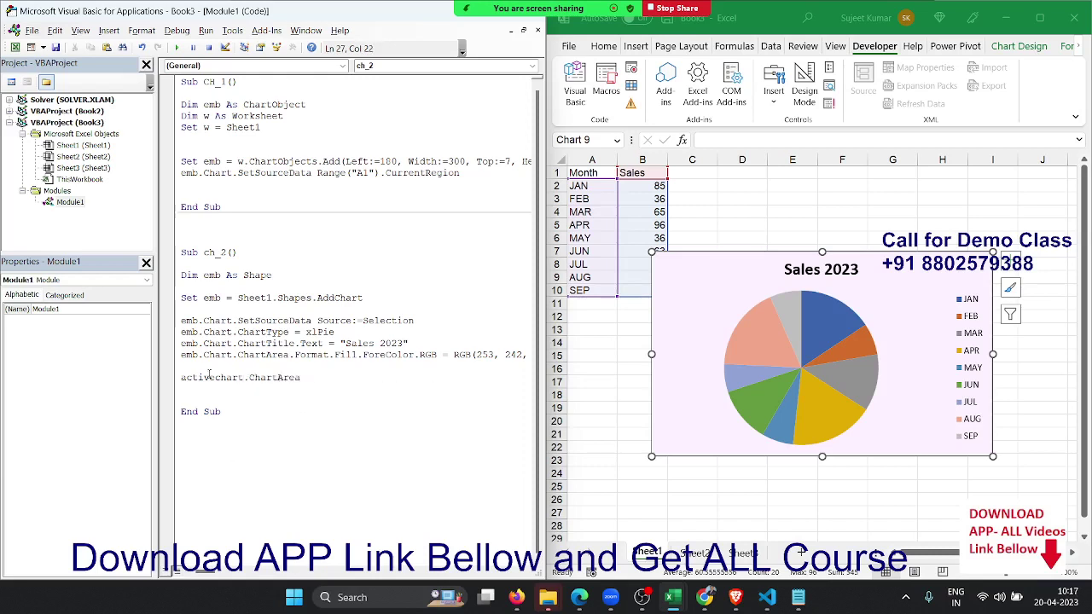
text(.in)
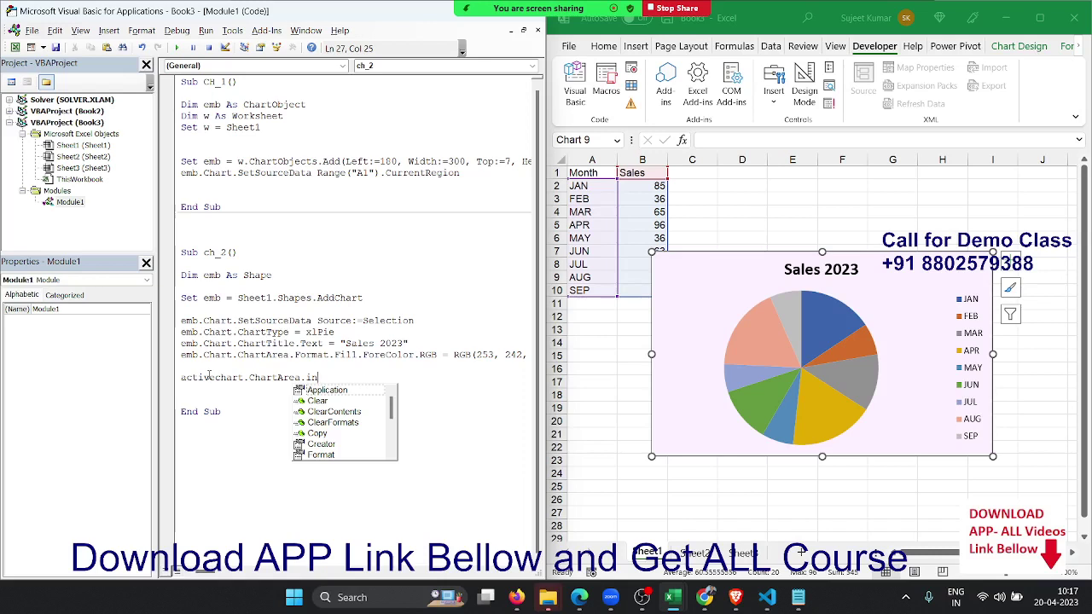
text(te)
text(ri)
text(o)
text(r.)
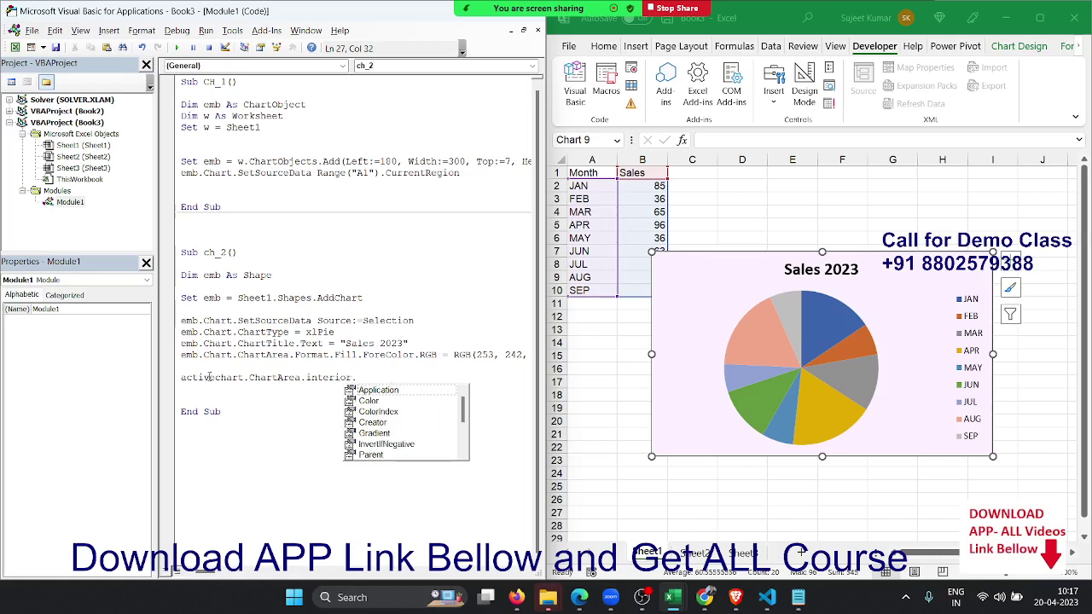
text(colori)
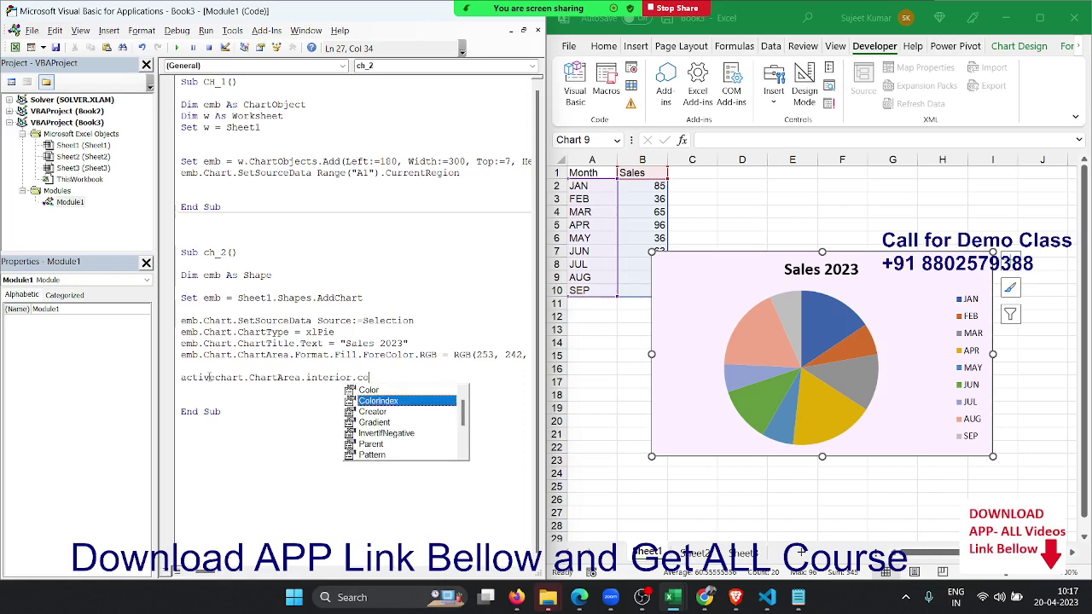
key(Tab)
text(=)
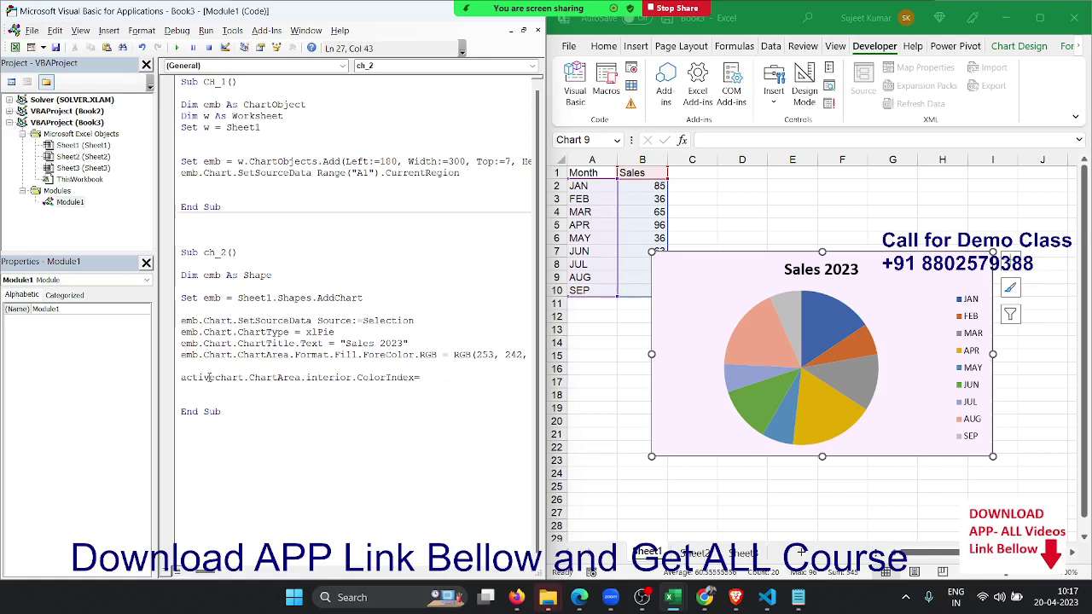
text(40)
key(Down)
Run ch_2 from the ColorIndex 40 line so the pie chart background turns tan.
click(240, 290)
key(F8)
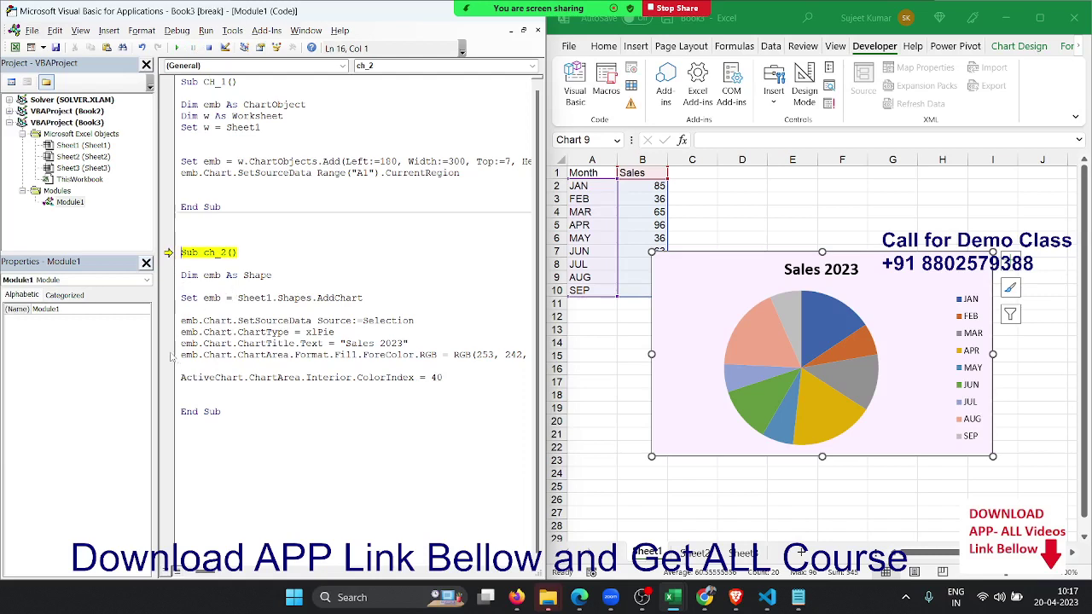
drag(168, 251, 168, 378)
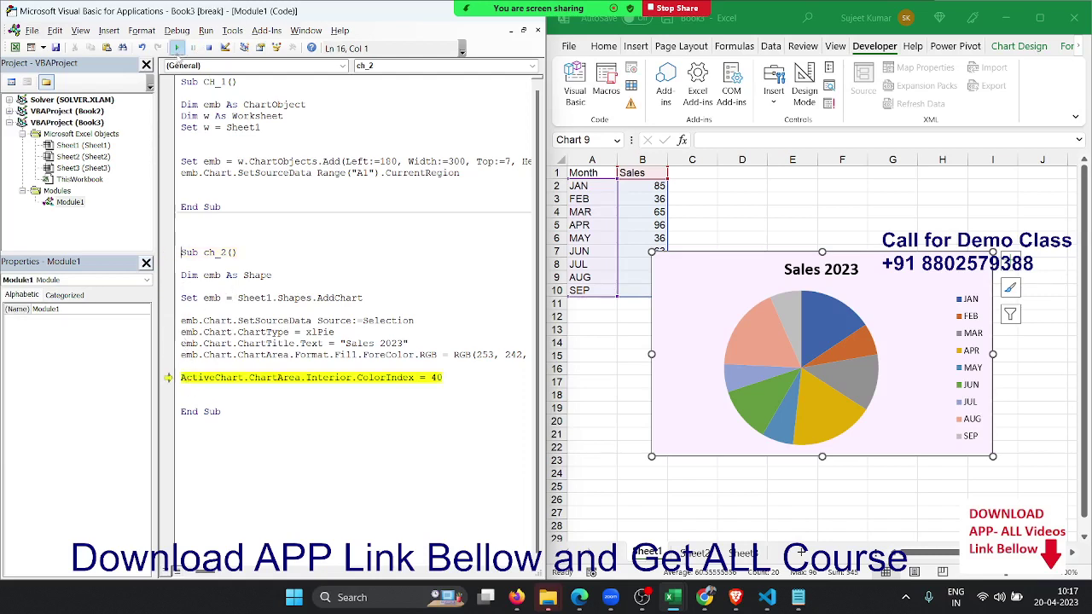
click(178, 48)
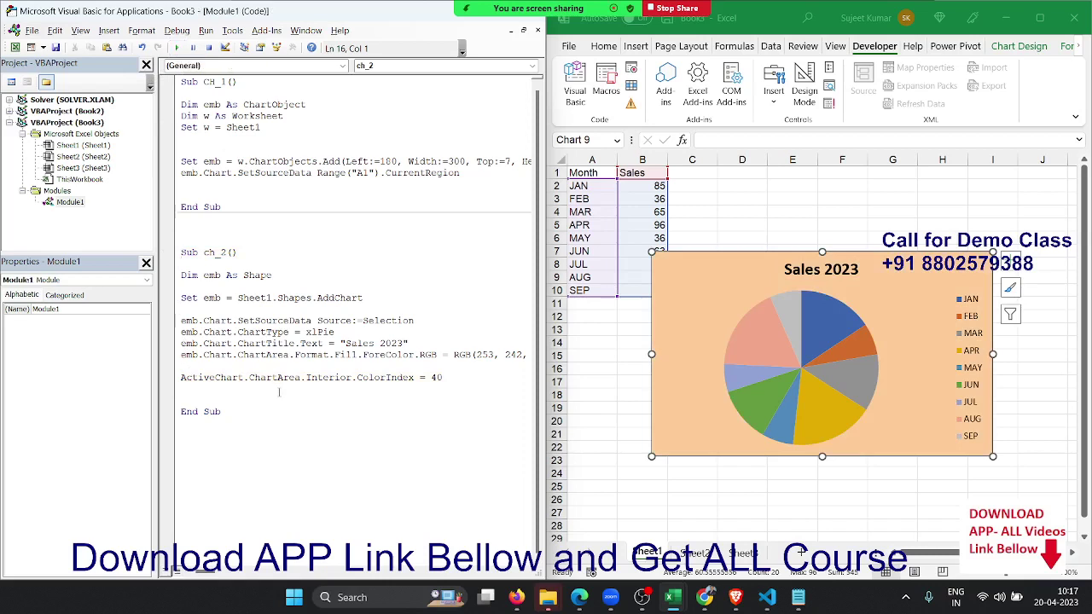
Insert a new line in ch_2 and select the earlier RGB fill colour line.
double_click(327, 378)
click(256, 425)
key(Return)
key(Up)
key(Up)
key(Up)
key(shift+Down)
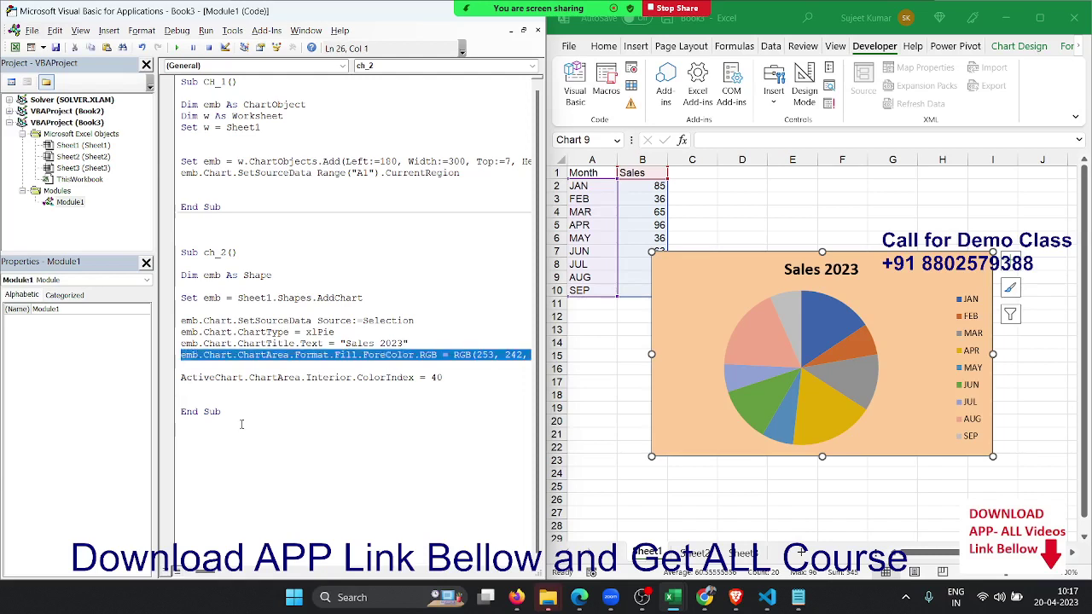